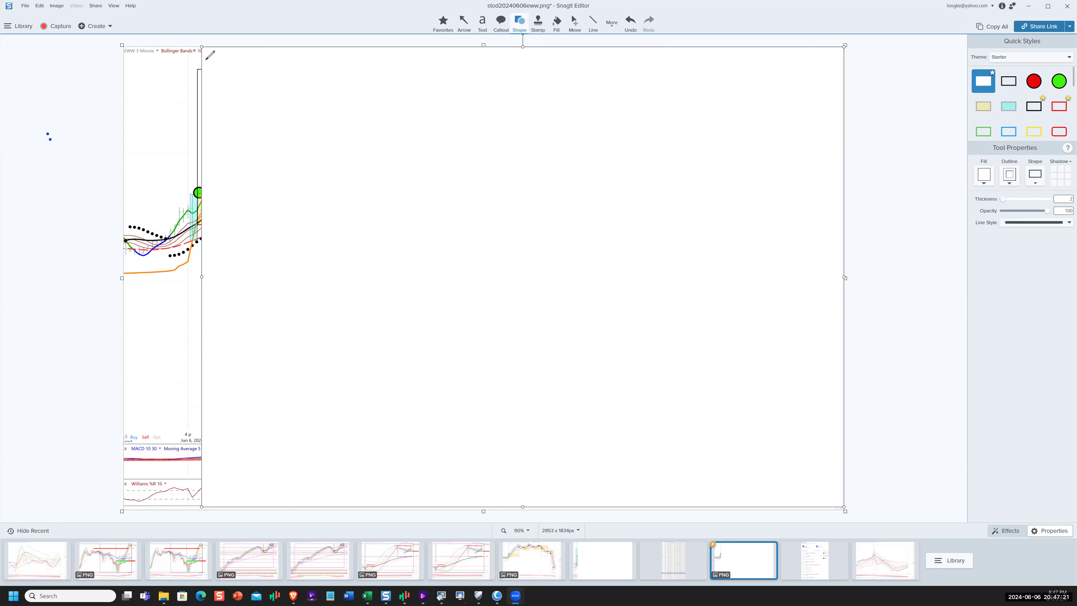
# Hand-write STOD, EWW and 3MIN beside the chart and circle the EWW 3 Minute title
pyautogui.moveTo(61, 96)
pyautogui.mouseDown()
pyautogui.moveTo(113, 82)
pyautogui.moveTo(109, 101)
pyautogui.mouseUp()
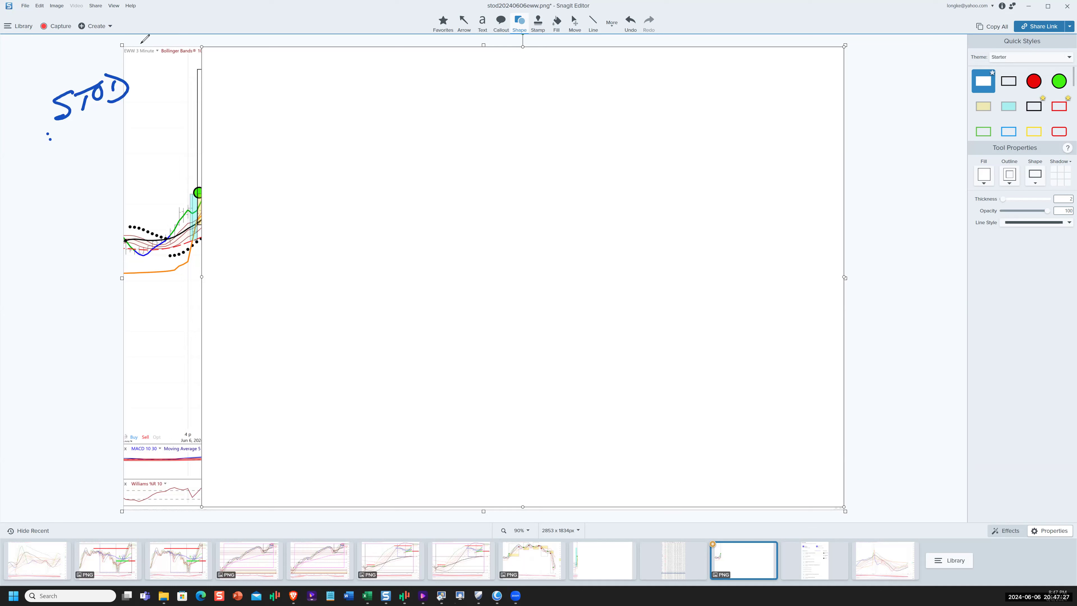
pyautogui.moveTo(141, 43); pyautogui.dragTo(131, 36)
pyautogui.moveTo(46, 149)
pyautogui.mouseDown()
pyautogui.moveTo(49, 173)
pyautogui.moveTo(85, 141)
pyautogui.mouseUp()
pyautogui.moveTo(30, 195)
pyautogui.mouseDown()
pyautogui.moveTo(43, 207)
pyautogui.moveTo(32, 215)
pyautogui.mouseUp()
pyautogui.moveTo(50, 202); pyautogui.dragTo(65, 206)
pyautogui.moveTo(72, 196); pyautogui.dragTo(88, 180)
# Mark the entry with a ticked bracket line, a rising arrow and a box by the green dot
pyautogui.moveTo(186, 177); pyautogui.dragTo(180, 268)
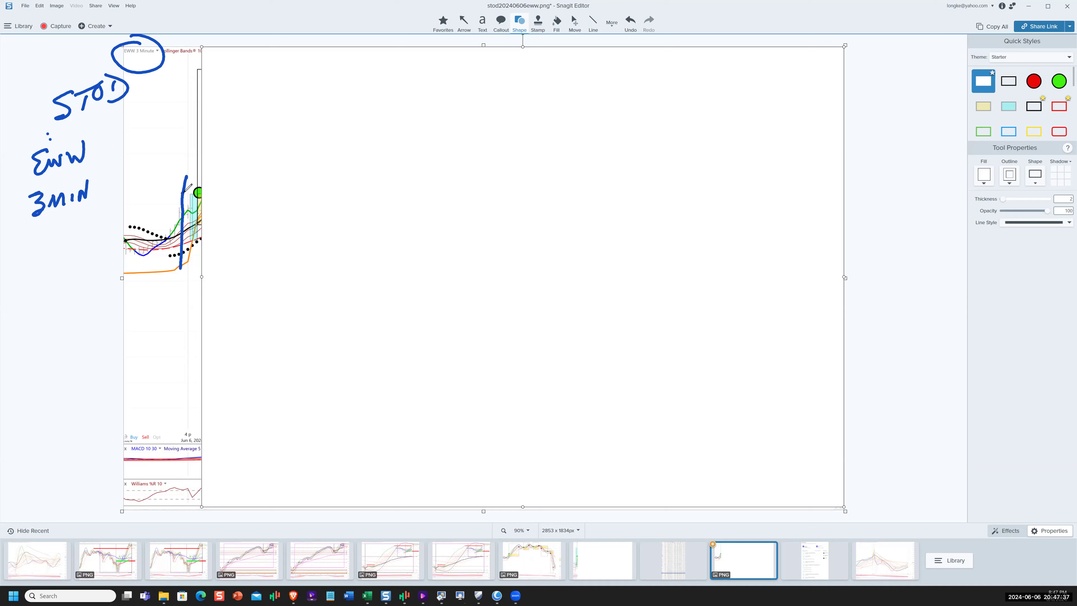
pyautogui.moveTo(182, 192); pyautogui.dragTo(199, 194)
pyautogui.moveTo(182, 240); pyautogui.dragTo(198, 241)
pyautogui.moveTo(199, 187)
pyautogui.mouseDown()
pyautogui.moveTo(239, 112)
pyautogui.moveTo(239, 129)
pyautogui.mouseUp()
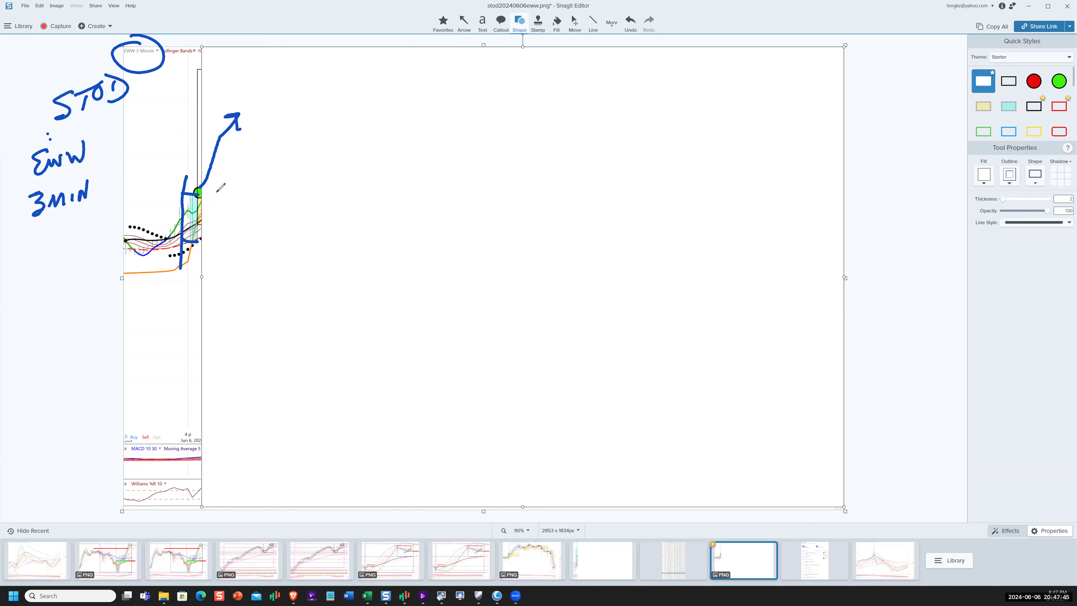
pyautogui.moveTo(198, 195)
pyautogui.mouseDown()
pyautogui.moveTo(197, 219)
pyautogui.moveTo(210, 225)
pyautogui.moveTo(220, 211)
pyautogui.moveTo(205, 197)
pyautogui.moveTo(241, 217)
pyautogui.moveTo(253, 207)
pyautogui.moveTo(215, 200)
pyautogui.moveTo(218, 211)
pyautogui.mouseUp()
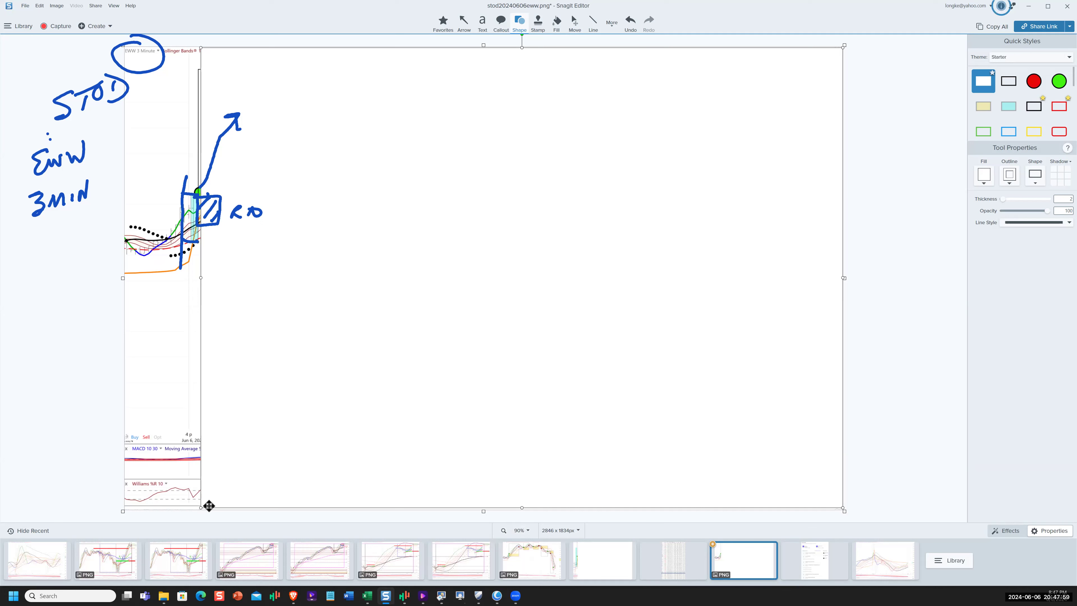
# Shrink the white cover rightward to reveal the chart's later trades
pyautogui.moveTo(202, 505); pyautogui.dragTo(325, 508)
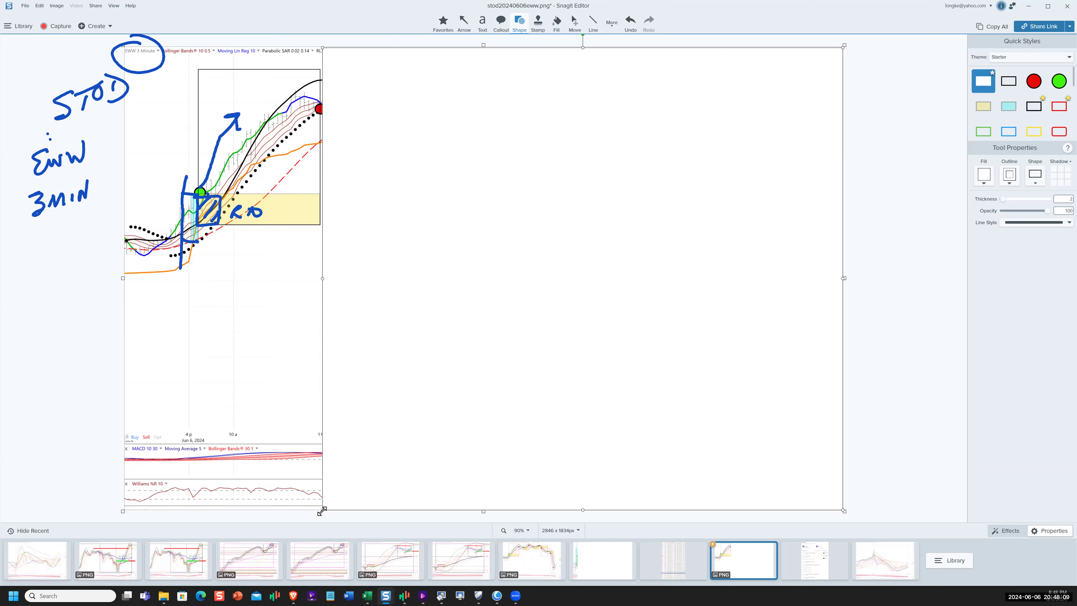
pyautogui.moveTo(322, 510); pyautogui.dragTo(599, 513)
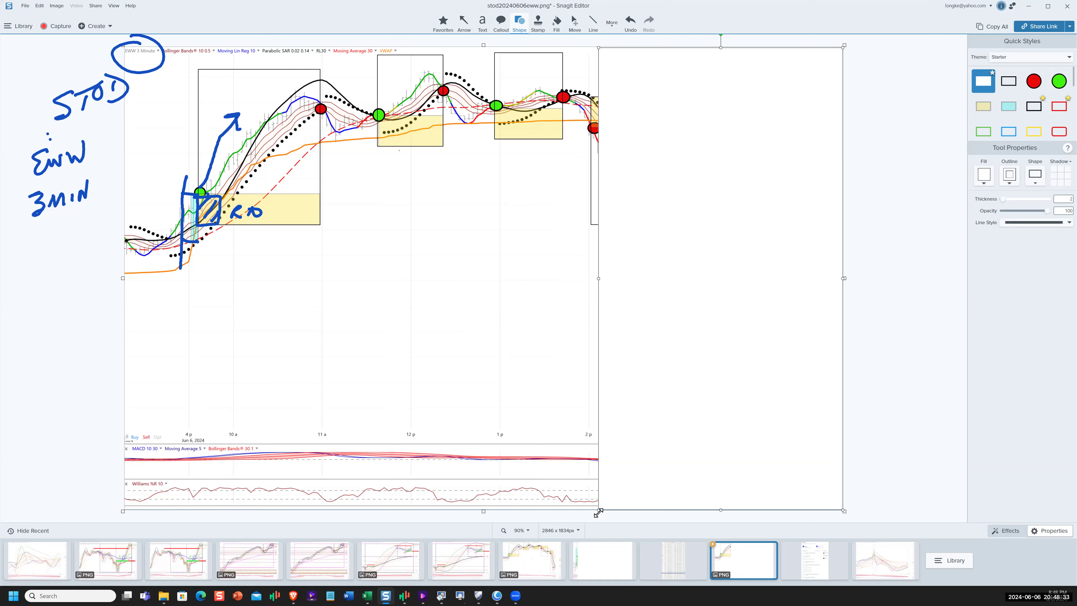
pyautogui.moveTo(598, 513); pyautogui.dragTo(754, 512)
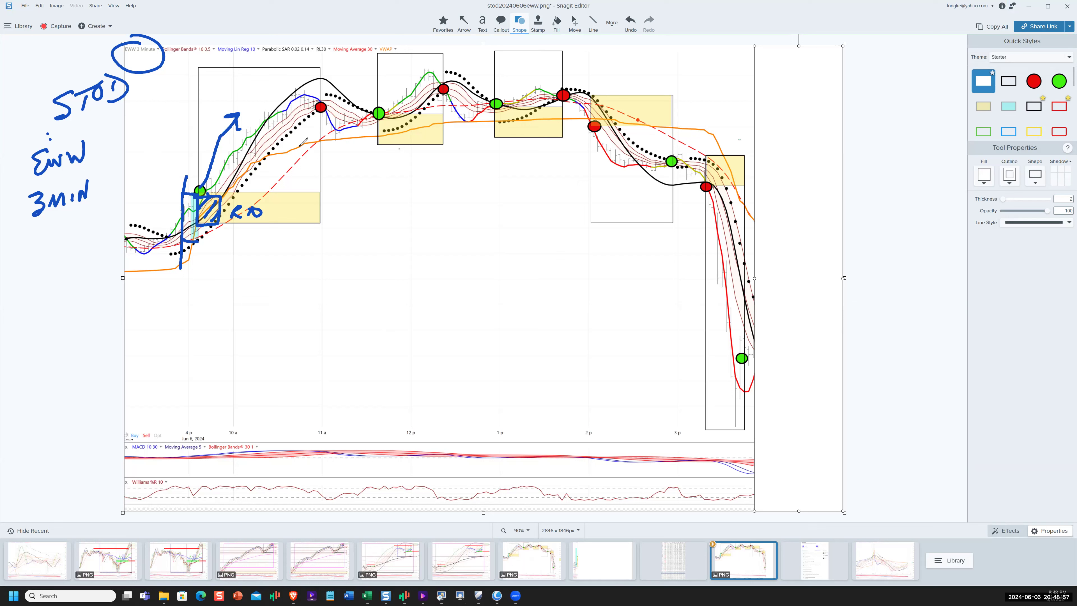
# Ink a 3, the 12p, .5 and 2p trade marks and a star, then delete the cover and clear the ink
pyautogui.moveTo(300, 145); pyautogui.dragTo(296, 177)
pyautogui.moveTo(427, 68); pyautogui.dragTo(419, 100)
pyautogui.click(521, 82)
pyautogui.moveTo(540, 67); pyautogui.dragTo(524, 87)
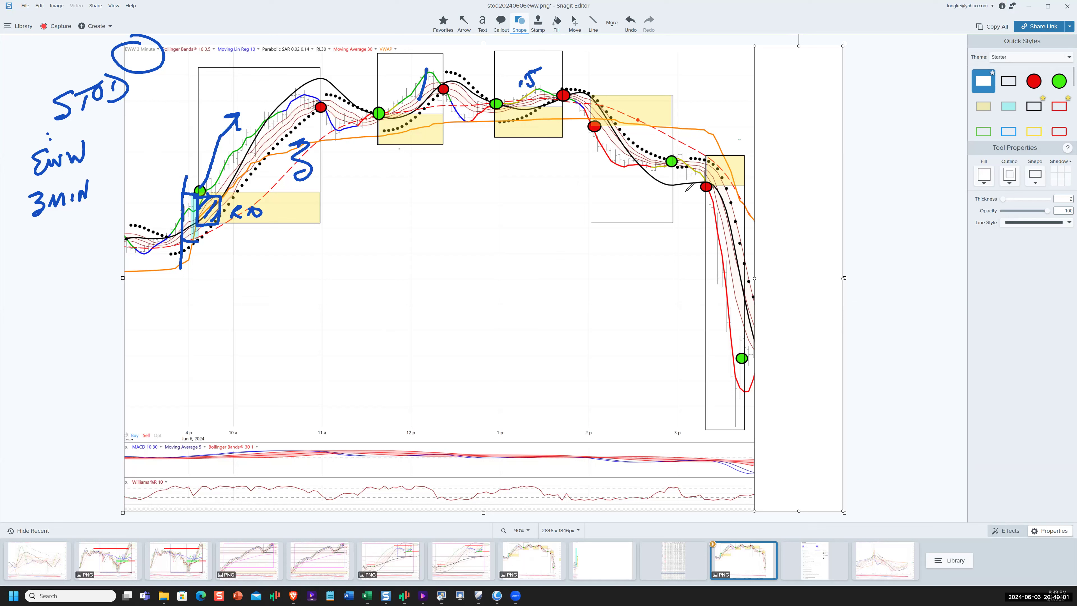
pyautogui.moveTo(649, 152); pyautogui.dragTo(646, 176)
pyautogui.moveTo(726, 273); pyautogui.dragTo(717, 324)
pyautogui.moveTo(647, 339)
pyautogui.mouseDown()
pyautogui.moveTo(671, 337)
pyautogui.moveTo(646, 342)
pyautogui.mouseUp()
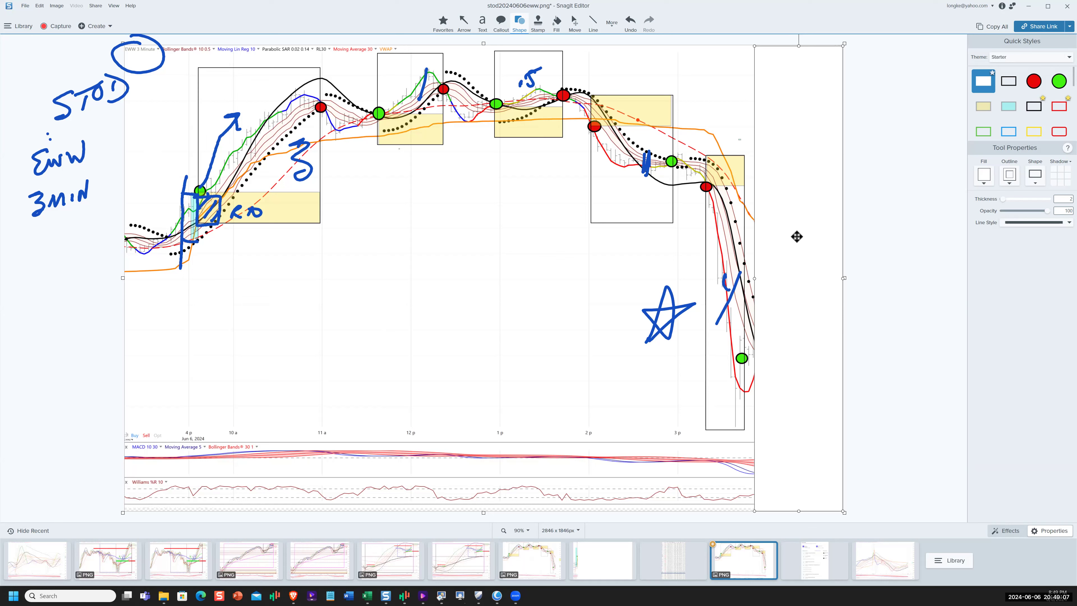
pyautogui.press('Delete')
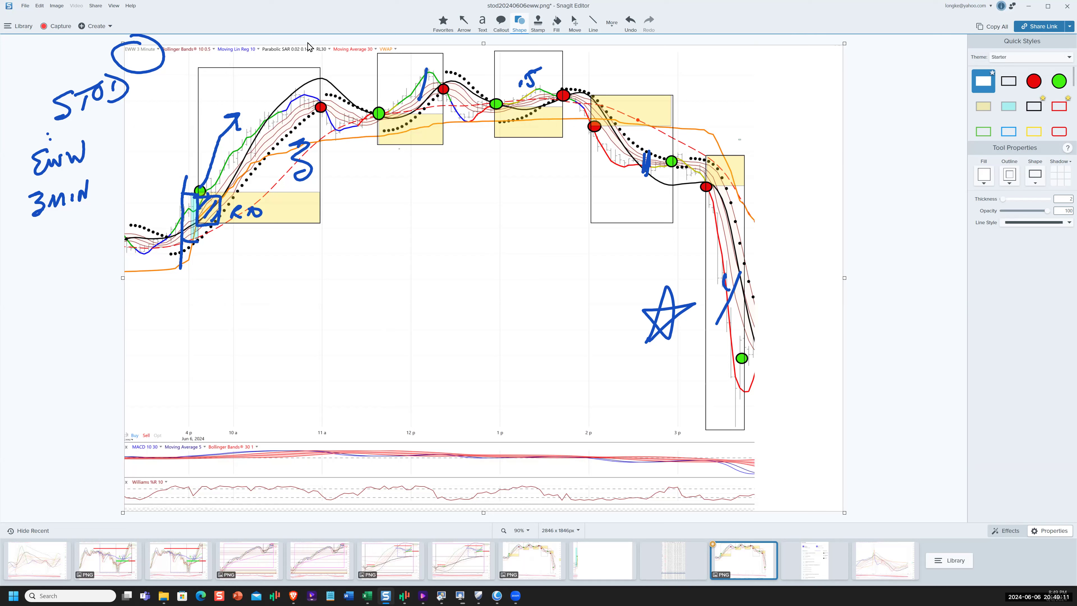
pyautogui.press('Escape')
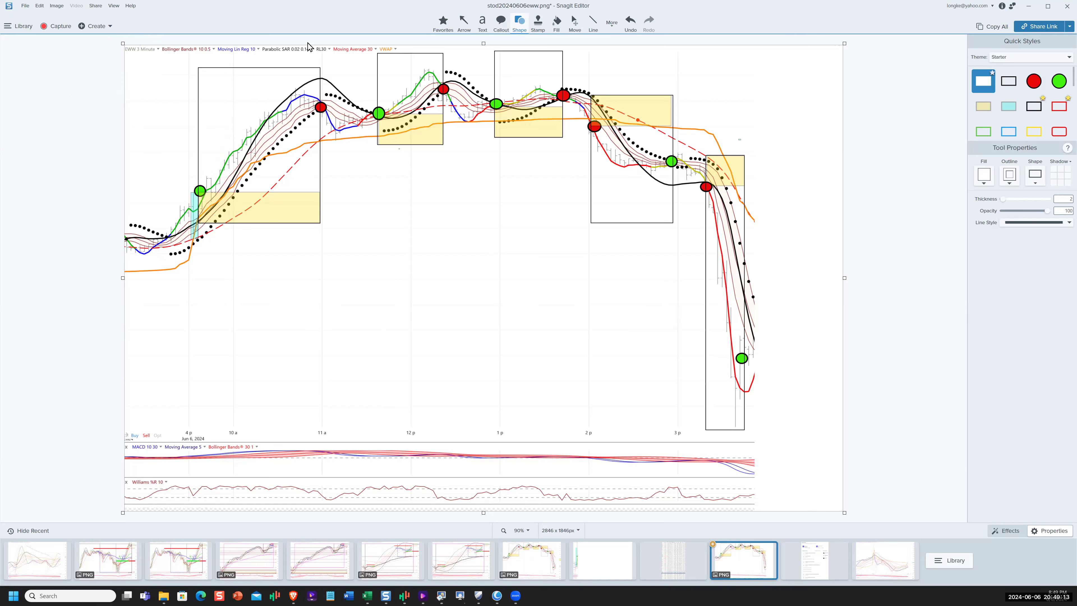
# Switch to the DIA chart and hand-write DIA and 10MIN beside it
pyautogui.click(610, 570)
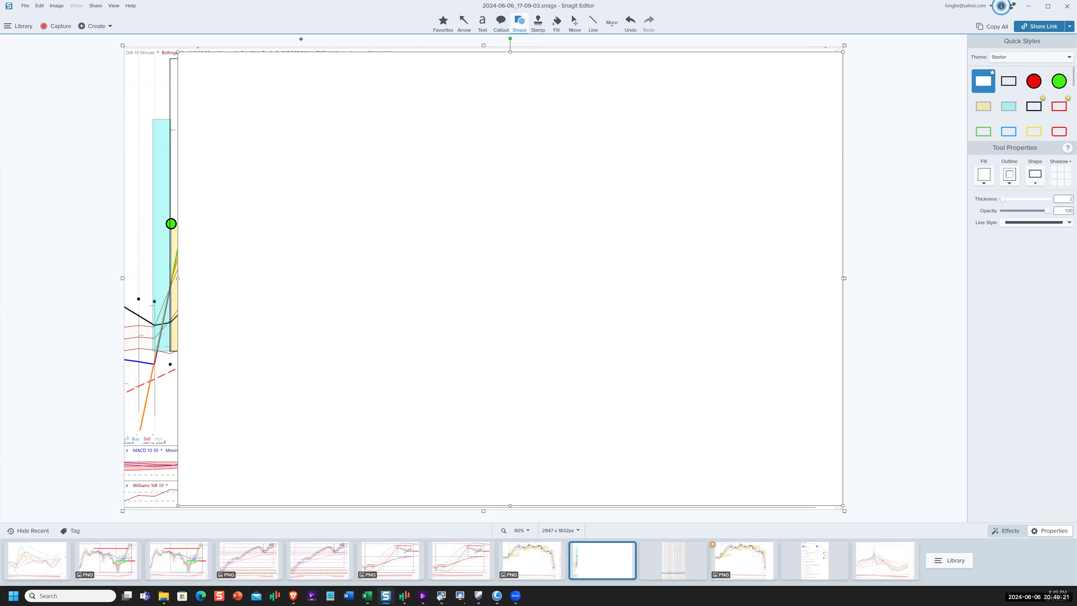
pyautogui.moveTo(38, 108)
pyautogui.mouseDown()
pyautogui.moveTo(27, 141)
pyautogui.moveTo(55, 131)
pyautogui.mouseUp()
pyautogui.moveTo(65, 131)
pyautogui.mouseDown()
pyautogui.moveTo(80, 106)
pyautogui.moveTo(82, 127)
pyautogui.mouseUp()
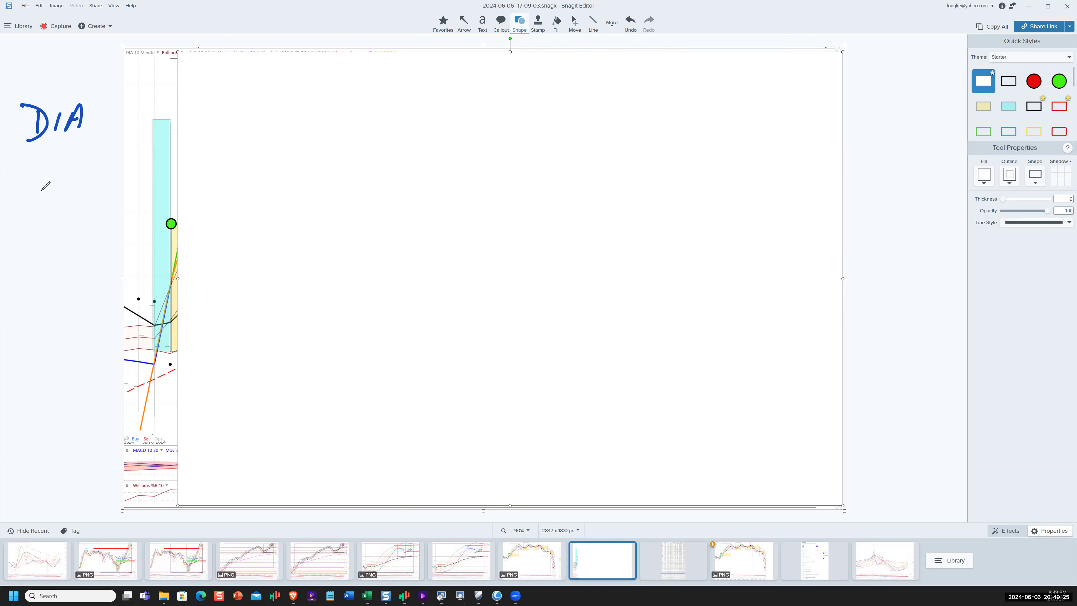
pyautogui.moveTo(42, 188)
pyautogui.mouseDown()
pyautogui.moveTo(32, 217)
pyautogui.moveTo(51, 191)
pyautogui.moveTo(66, 214)
pyautogui.moveTo(92, 208)
pyautogui.mouseUp()
pyautogui.moveTo(96, 198)
pyautogui.mouseDown()
pyautogui.moveTo(107, 211)
pyautogui.moveTo(115, 178)
pyautogui.mouseUp()
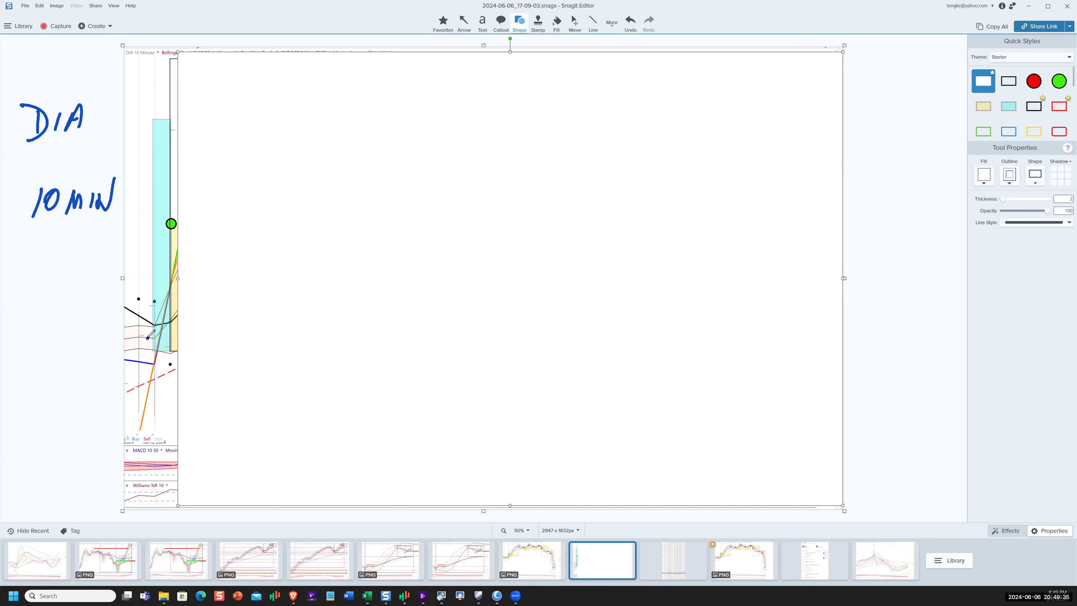
# Draw the entry arrow, a hatched box labelled RS, and circle the green entry dot
pyautogui.moveTo(132, 335); pyautogui.dragTo(183, 354)
pyautogui.moveTo(144, 122); pyautogui.dragTo(174, 120)
pyautogui.moveTo(144, 331); pyautogui.dragTo(135, 339)
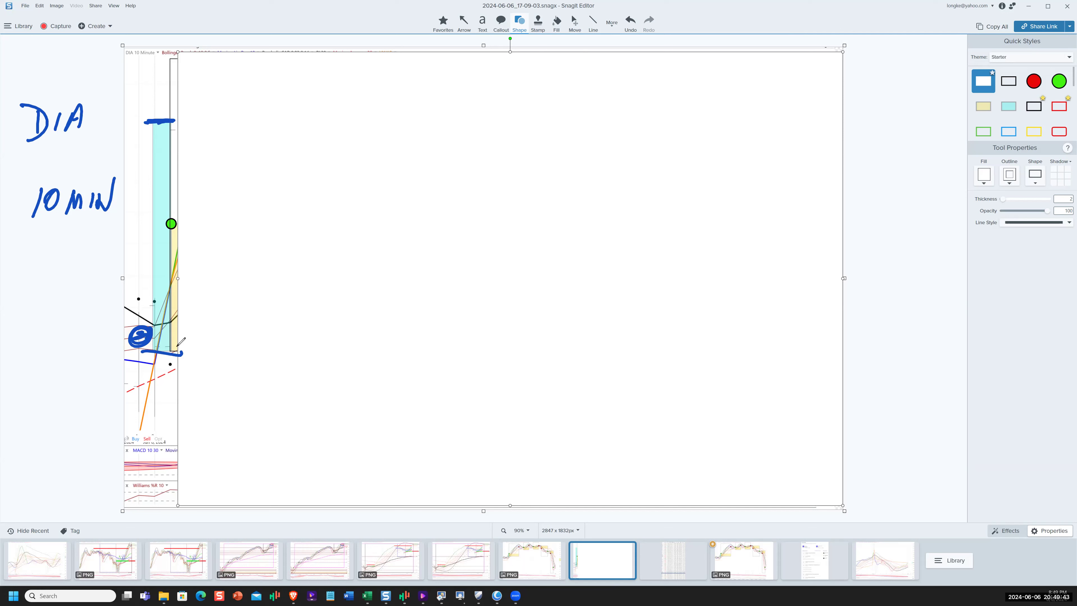
pyautogui.moveTo(174, 350); pyautogui.dragTo(172, 234)
pyautogui.moveTo(163, 241)
pyautogui.mouseDown()
pyautogui.moveTo(214, 224)
pyautogui.moveTo(206, 337)
pyautogui.moveTo(170, 352)
pyautogui.mouseUp()
pyautogui.moveTo(225, 306)
pyautogui.mouseDown()
pyautogui.moveTo(232, 289)
pyautogui.moveTo(241, 311)
pyautogui.mouseUp()
pyautogui.moveTo(191, 230)
pyautogui.mouseDown()
pyautogui.moveTo(173, 255)
pyautogui.moveTo(178, 296)
pyautogui.mouseUp()
pyautogui.moveTo(203, 288)
pyautogui.mouseDown()
pyautogui.moveTo(181, 316)
pyautogui.moveTo(186, 346)
pyautogui.moveTo(234, 353)
pyautogui.mouseUp()
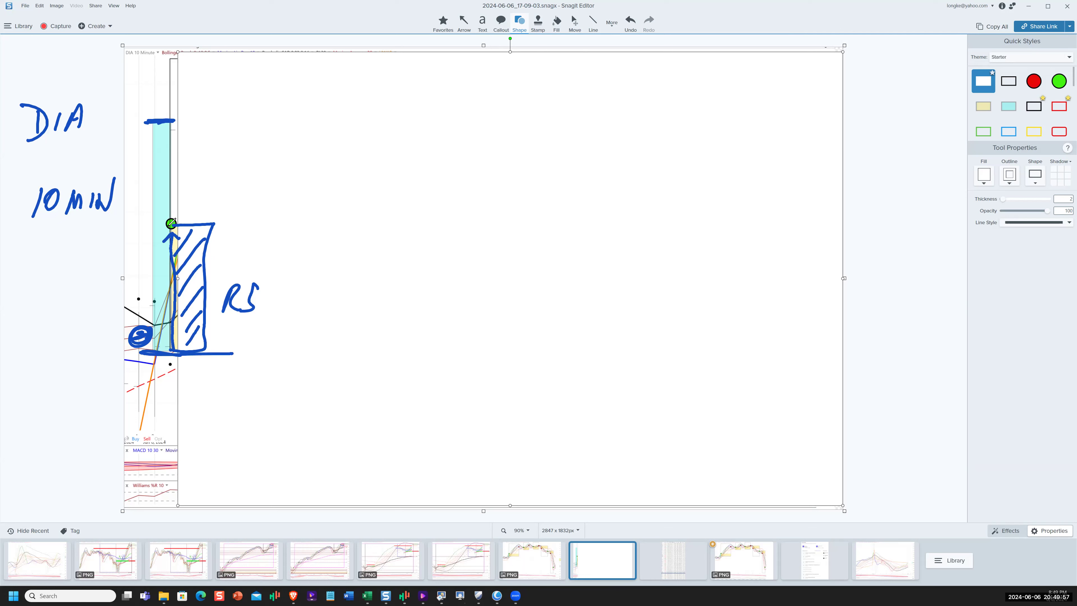
pyautogui.moveTo(176, 214); pyautogui.dragTo(181, 217)
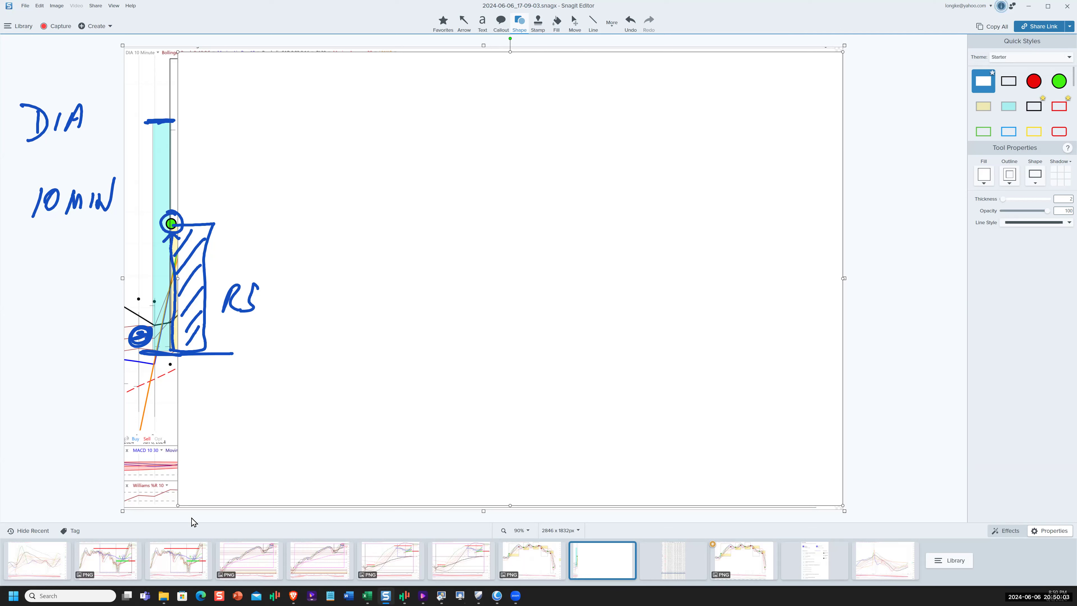
pyautogui.moveTo(176, 502); pyautogui.dragTo(177, 505)
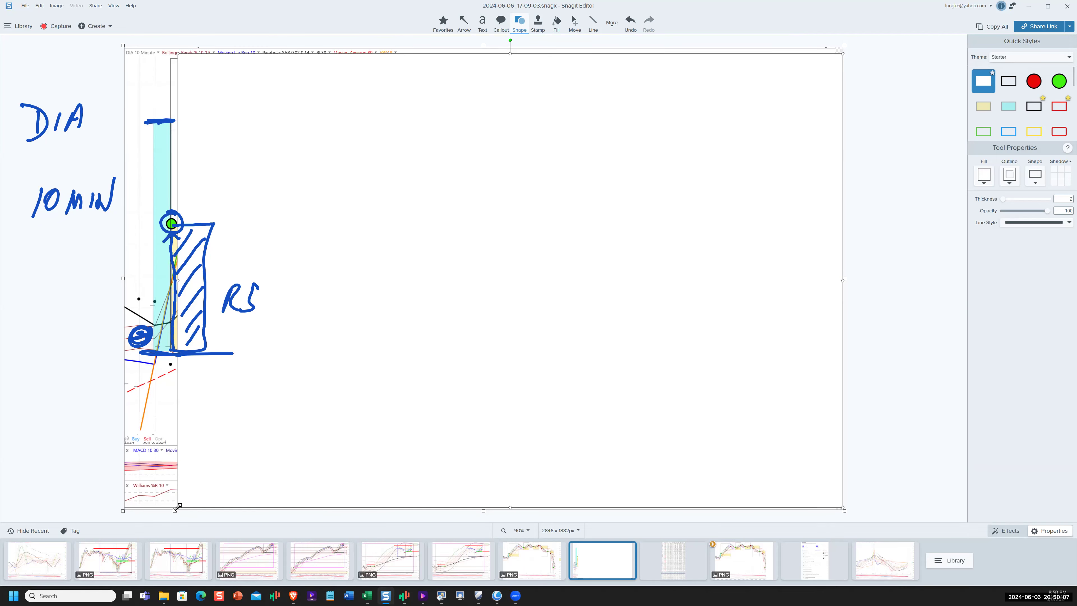
# Uncover more chart, arrow up to the red exit dot, circle it and write a circled .5
pyautogui.moveTo(177, 508); pyautogui.dragTo(231, 505)
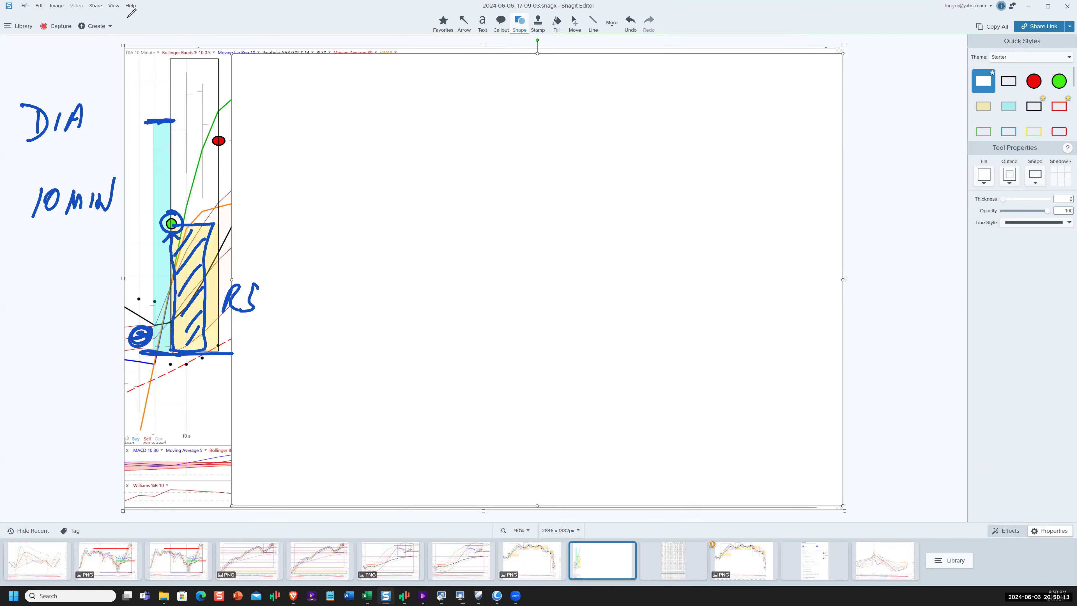
pyautogui.moveTo(160, 193)
pyautogui.mouseDown()
pyautogui.moveTo(169, 75)
pyautogui.moveTo(198, 83)
pyautogui.moveTo(217, 131)
pyautogui.mouseUp()
pyautogui.moveTo(192, 76)
pyautogui.mouseDown()
pyautogui.moveTo(180, 71)
pyautogui.moveTo(209, 88)
pyautogui.mouseUp()
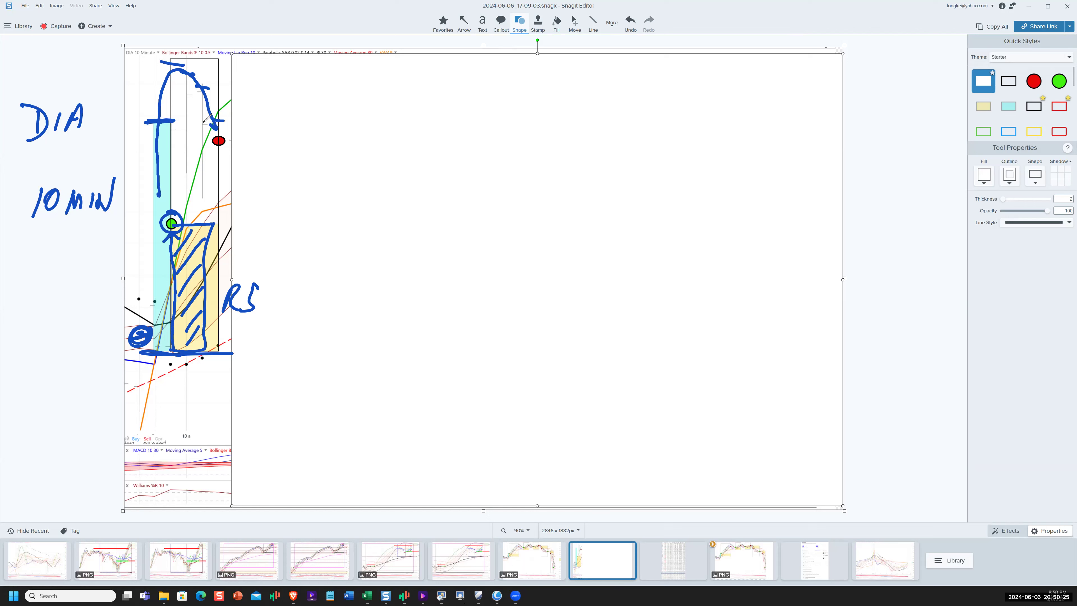
pyautogui.moveTo(202, 121); pyautogui.dragTo(211, 122)
pyautogui.moveTo(222, 131)
pyautogui.mouseDown()
pyautogui.moveTo(208, 140)
pyautogui.moveTo(220, 128)
pyautogui.moveTo(263, 186)
pyautogui.moveTo(207, 184)
pyautogui.moveTo(241, 174)
pyautogui.mouseUp()
pyautogui.click(212, 200)
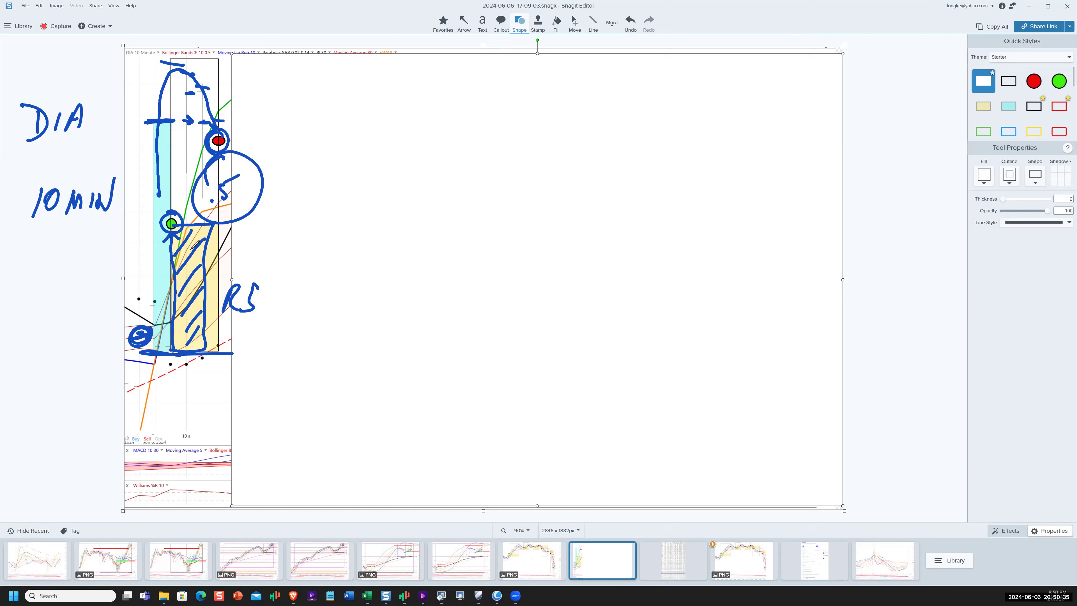
pyautogui.moveTo(209, 232)
pyautogui.mouseDown()
pyautogui.moveTo(167, 308)
pyautogui.moveTo(203, 233)
pyautogui.mouseUp()
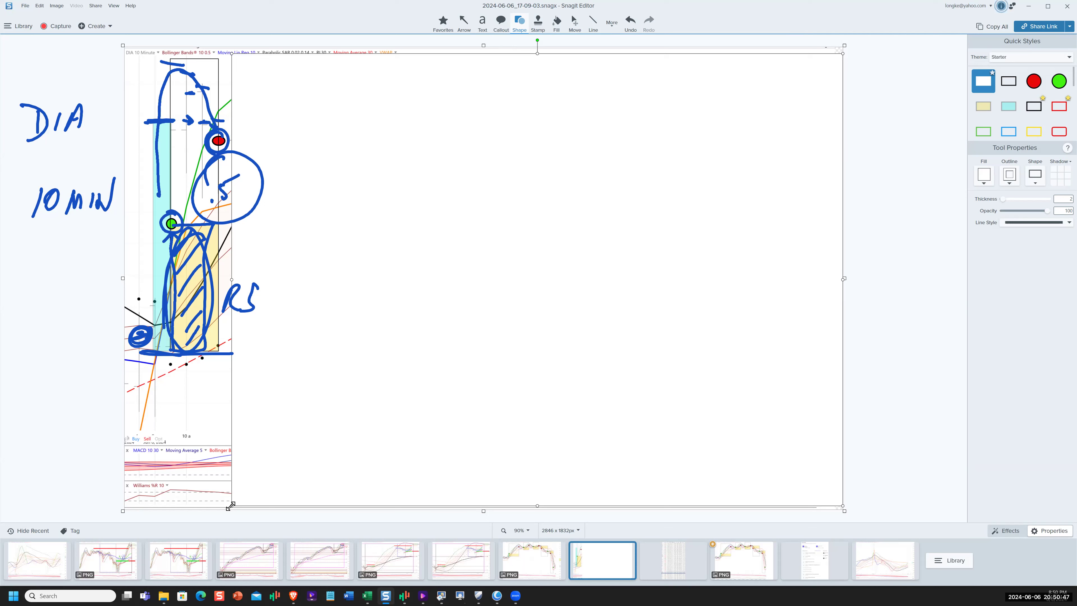
pyautogui.moveTo(231, 506); pyautogui.dragTo(261, 509)
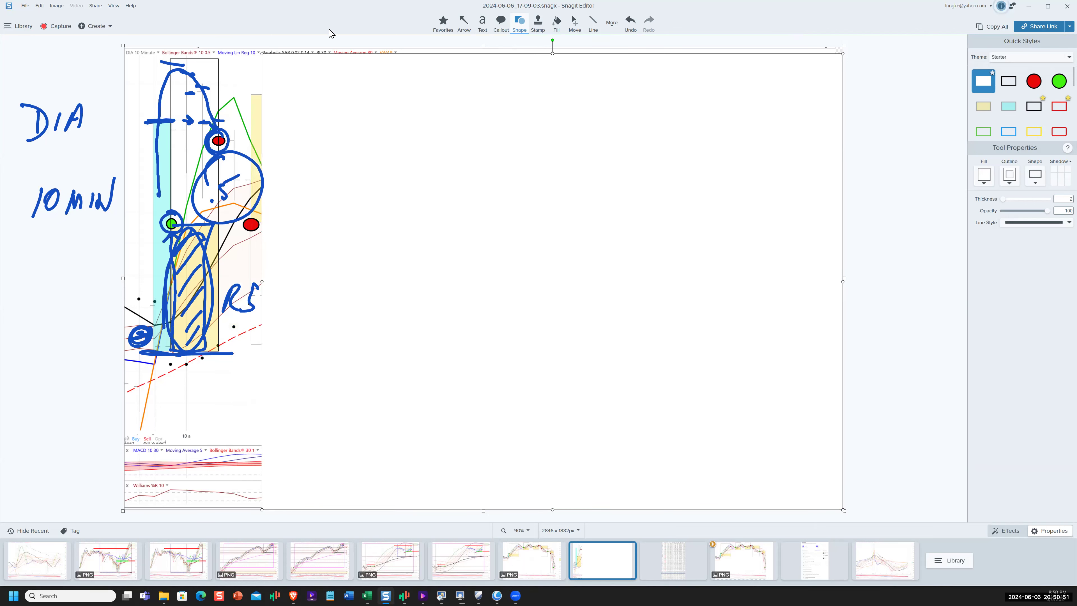
# Clear the ink, then mark the second trade with range lines, arrows, an arc and a level line
pyautogui.press('Escape')
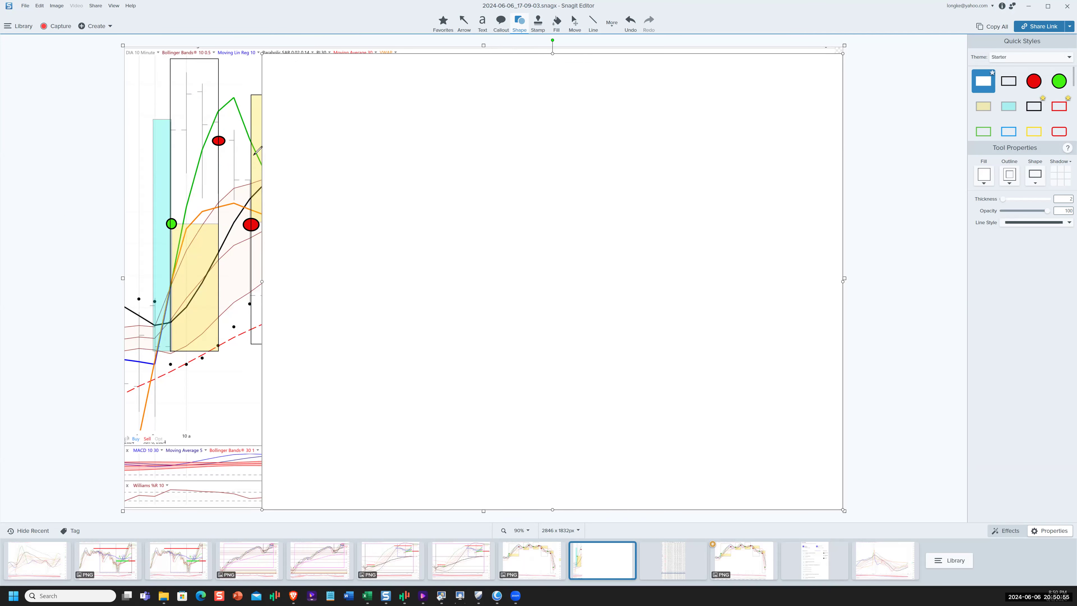
pyautogui.moveTo(236, 129)
pyautogui.mouseDown()
pyautogui.moveTo(249, 212)
pyautogui.moveTo(227, 209)
pyautogui.mouseUp()
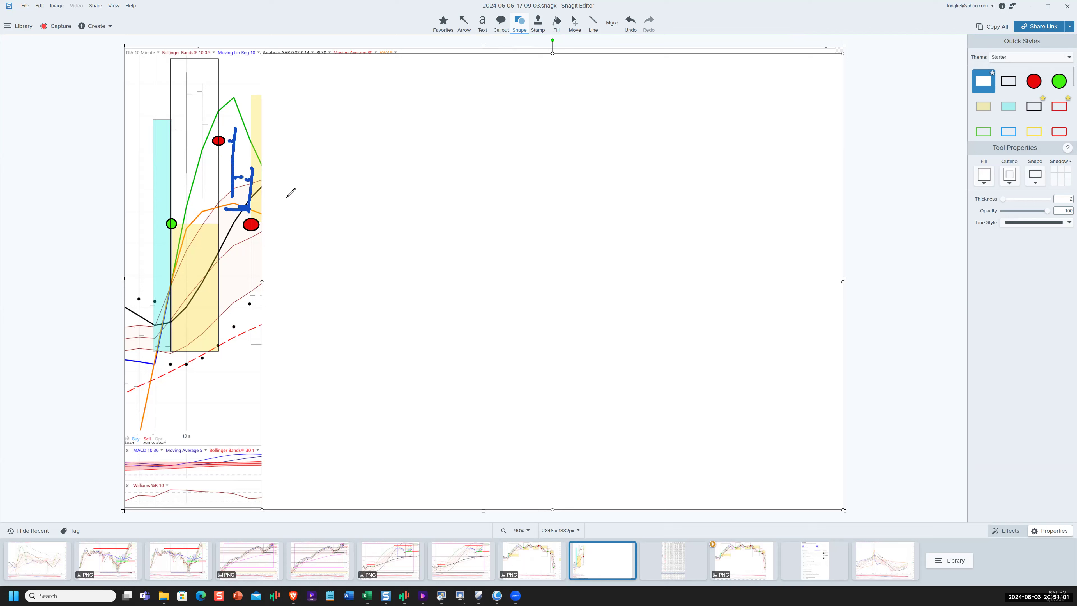
pyautogui.moveTo(254, 218)
pyautogui.mouseDown()
pyautogui.moveTo(245, 236)
pyautogui.moveTo(260, 218)
pyautogui.moveTo(182, 226)
pyautogui.moveTo(193, 235)
pyautogui.moveTo(175, 187)
pyautogui.moveTo(198, 81)
pyautogui.moveTo(247, 139)
pyautogui.moveTo(245, 199)
pyautogui.mouseUp()
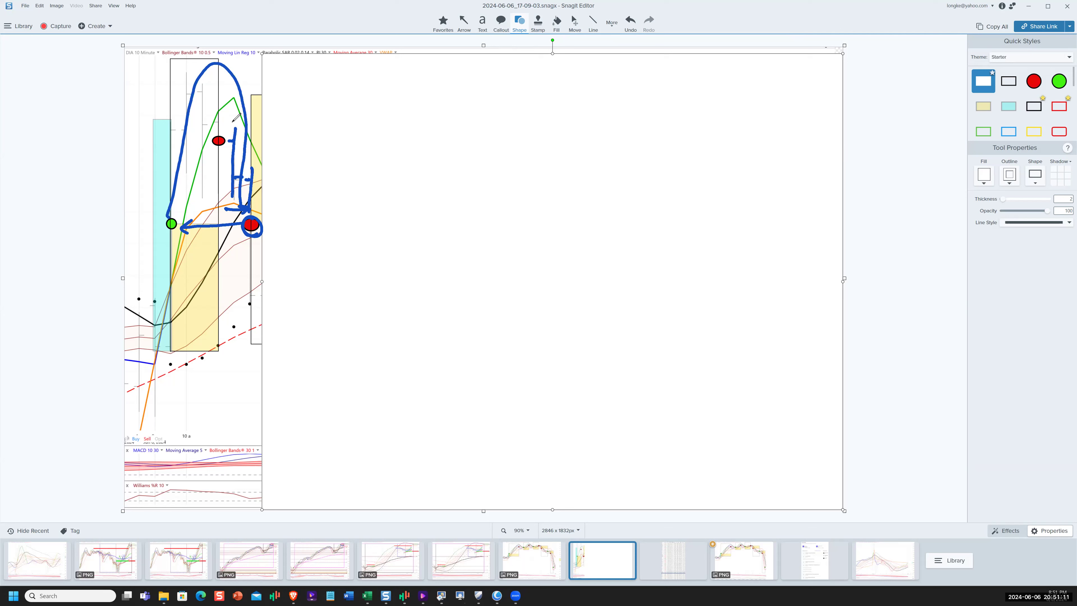
pyautogui.moveTo(262, 83); pyautogui.dragTo(174, 188)
pyautogui.moveTo(181, 84); pyautogui.dragTo(277, 162)
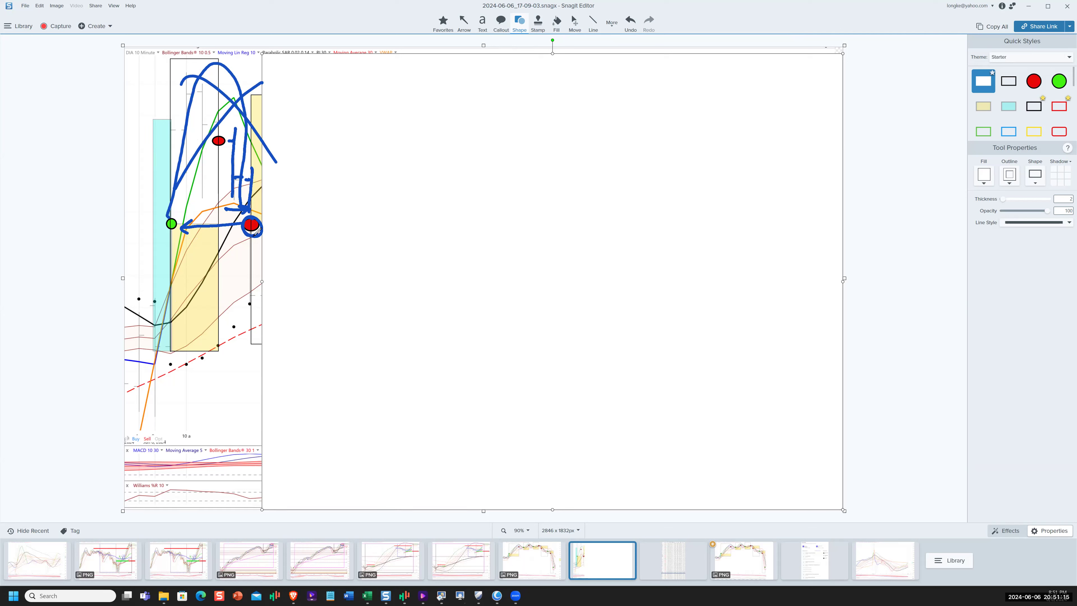
pyautogui.moveTo(257, 232); pyautogui.dragTo(267, 333)
pyautogui.moveTo(132, 343); pyautogui.dragTo(306, 341)
pyautogui.moveTo(268, 333); pyautogui.dragTo(262, 322)
pyautogui.moveTo(257, 208)
pyautogui.mouseDown()
pyautogui.moveTo(247, 131)
pyautogui.moveTo(293, 90)
pyautogui.moveTo(296, 191)
pyautogui.moveTo(254, 208)
pyautogui.moveTo(263, 149)
pyautogui.moveTo(296, 127)
pyautogui.moveTo(283, 91)
pyautogui.moveTo(269, 206)
pyautogui.moveTo(297, 144)
pyautogui.moveTo(280, 93)
pyautogui.moveTo(267, 108)
pyautogui.mouseUp()
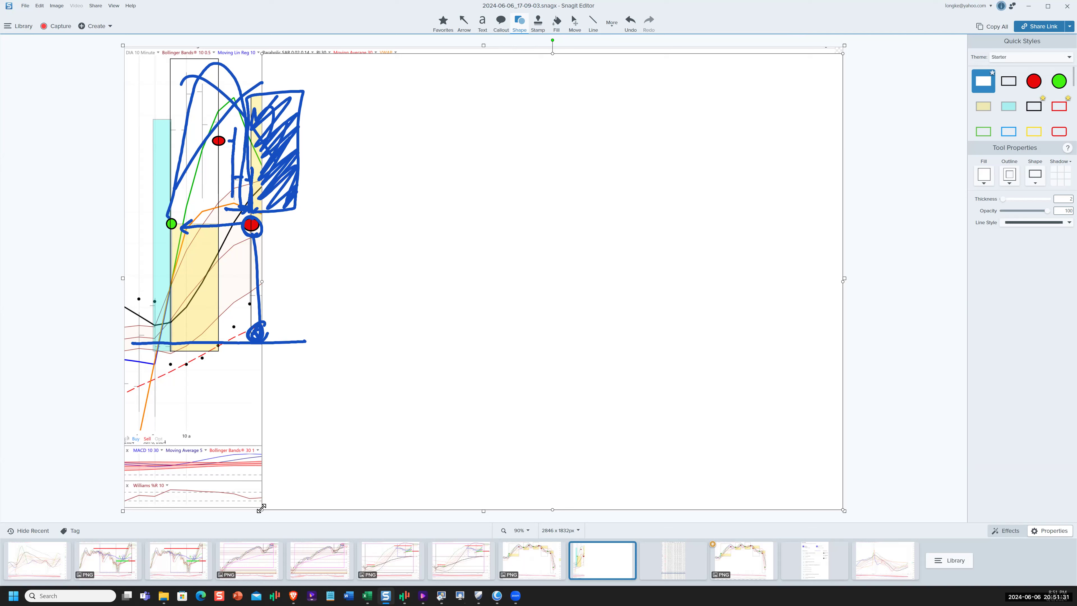
# Uncover to the green exit dot, annotate it with lines, a check, hatching and a 3, then clear the ink
pyautogui.moveTo(261, 508); pyautogui.dragTo(328, 522)
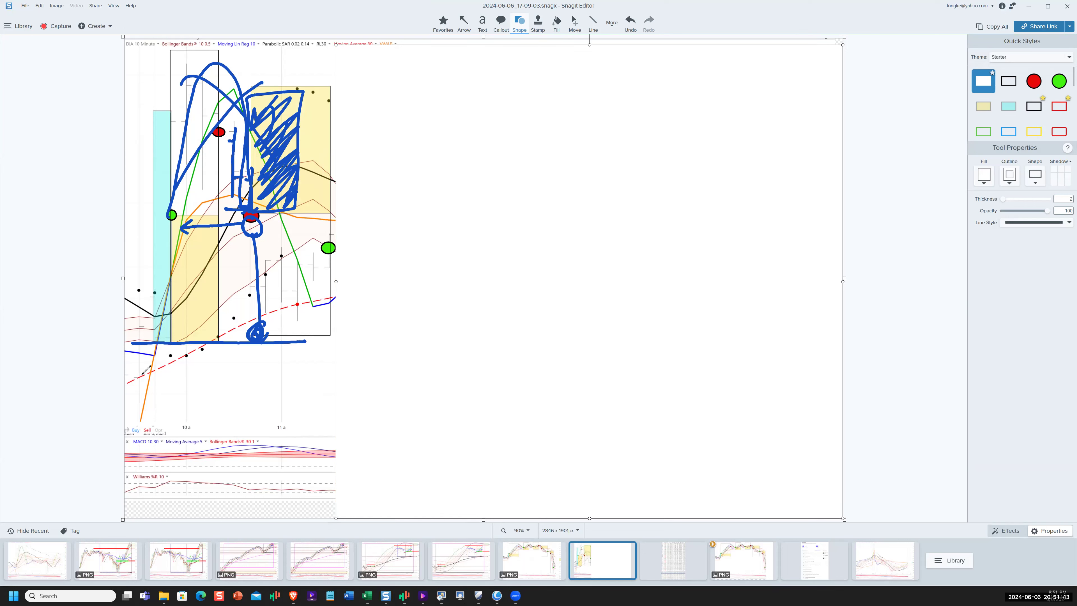
pyautogui.moveTo(143, 374)
pyautogui.mouseDown()
pyautogui.moveTo(258, 323)
pyautogui.moveTo(282, 299)
pyautogui.moveTo(297, 302)
pyautogui.moveTo(320, 280)
pyautogui.moveTo(317, 254)
pyautogui.moveTo(317, 280)
pyautogui.mouseUp()
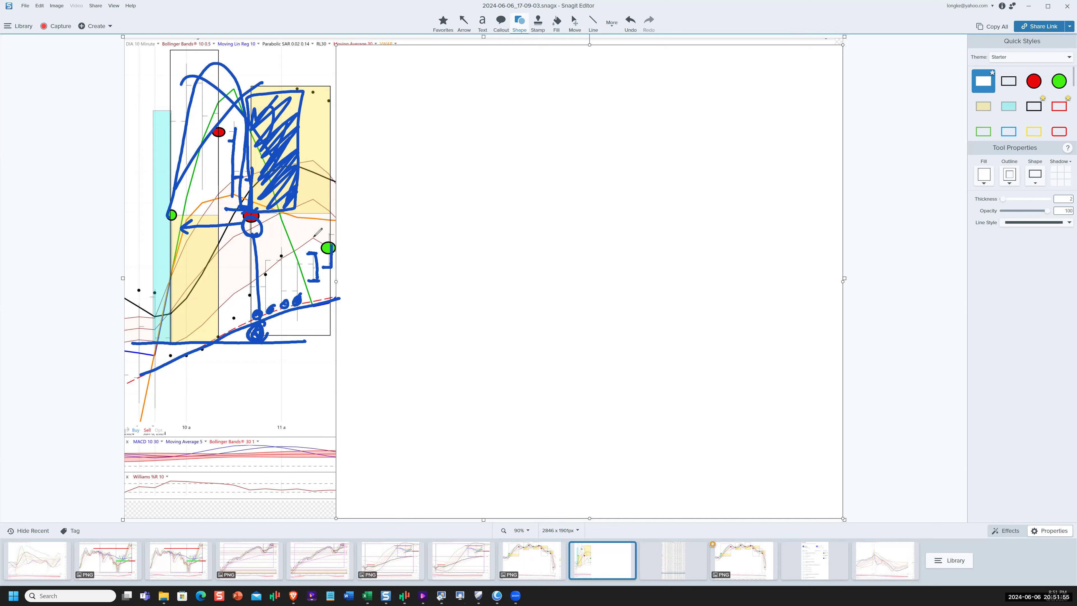
pyautogui.moveTo(313, 237)
pyautogui.mouseDown()
pyautogui.moveTo(336, 244)
pyautogui.moveTo(326, 254)
pyautogui.moveTo(338, 246)
pyautogui.mouseUp()
pyautogui.moveTo(294, 209); pyautogui.dragTo(373, 208)
pyautogui.moveTo(254, 253); pyautogui.dragTo(381, 254)
pyautogui.moveTo(273, 235); pyautogui.dragTo(309, 220)
pyautogui.moveTo(294, 263)
pyautogui.mouseDown()
pyautogui.moveTo(260, 293)
pyautogui.moveTo(268, 307)
pyautogui.mouseUp()
pyautogui.moveTo(304, 280)
pyautogui.mouseDown()
pyautogui.moveTo(279, 315)
pyautogui.moveTo(301, 320)
pyautogui.mouseUp()
pyautogui.moveTo(318, 308); pyautogui.dragTo(310, 323)
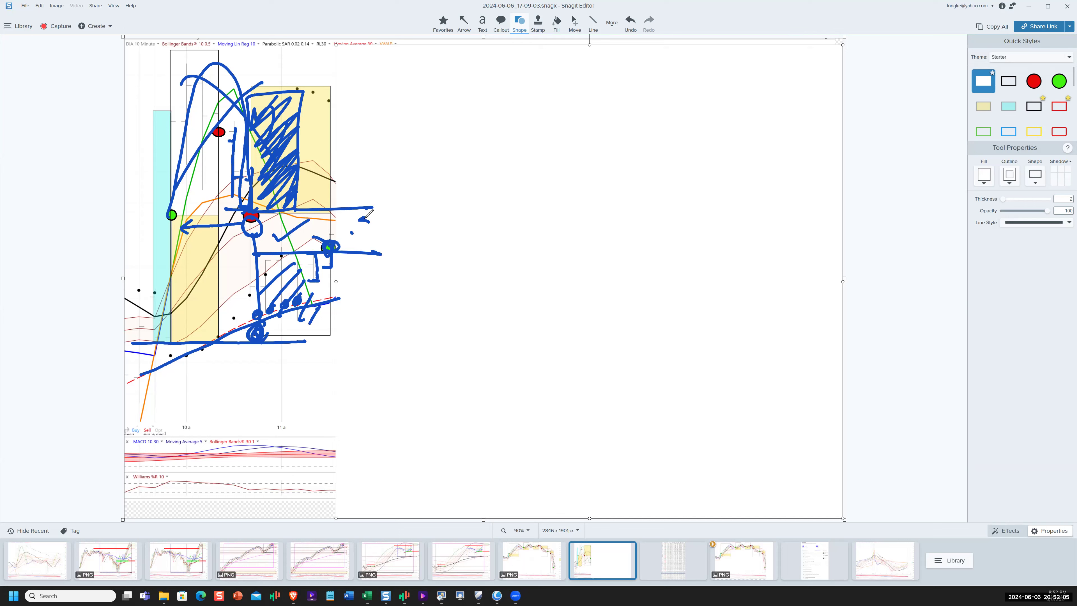
pyautogui.moveTo(365, 217); pyautogui.dragTo(364, 238)
pyautogui.press('Escape')
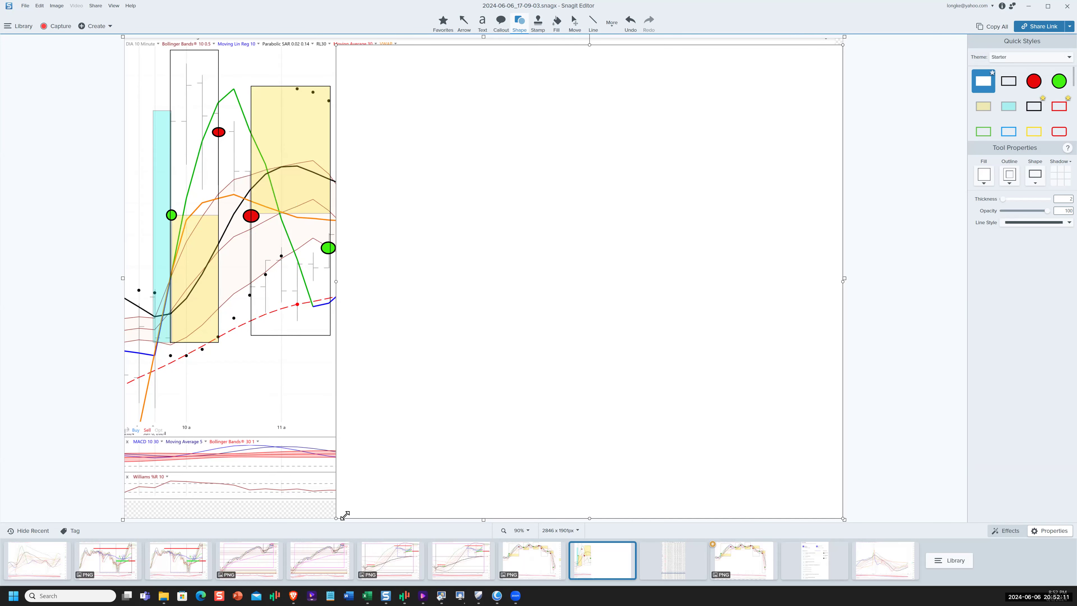
# Uncover the third trade and draw blue arrows rising to the red dot plus a down arrow
pyautogui.moveTo(381, 491); pyautogui.dragTo(406, 490)
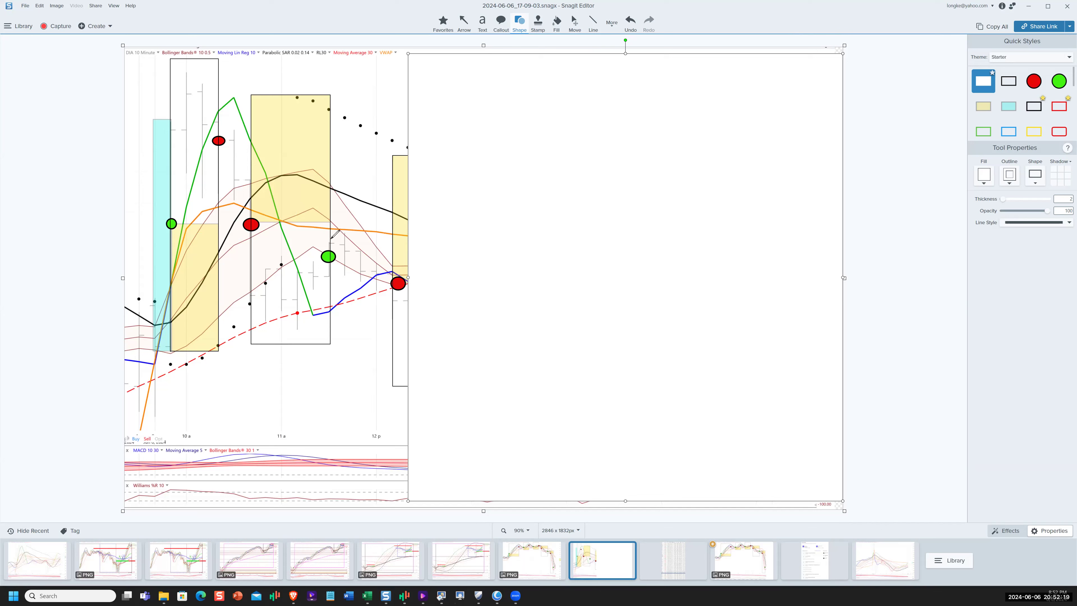
pyautogui.moveTo(289, 275); pyautogui.dragTo(344, 230)
pyautogui.moveTo(300, 325); pyautogui.dragTo(344, 270)
pyautogui.moveTo(346, 221)
pyautogui.mouseDown()
pyautogui.moveTo(345, 232)
pyautogui.moveTo(356, 222)
pyautogui.mouseUp()
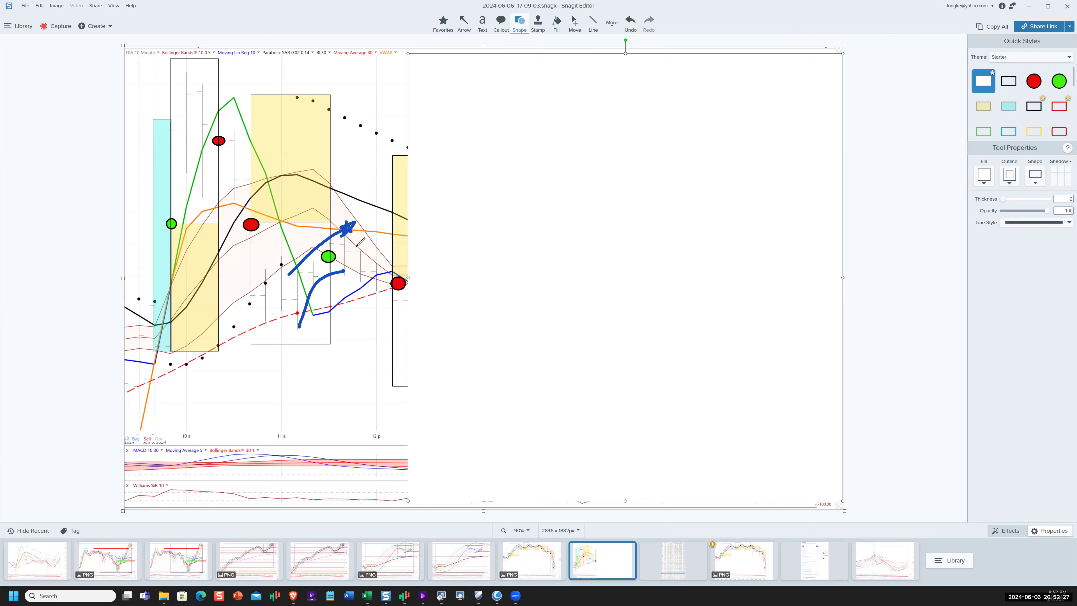
pyautogui.moveTo(354, 246)
pyautogui.mouseDown()
pyautogui.moveTo(385, 259)
pyautogui.moveTo(355, 276)
pyautogui.moveTo(382, 292)
pyautogui.moveTo(403, 276)
pyautogui.mouseUp()
pyautogui.moveTo(313, 312); pyautogui.dragTo(232, 338)
pyautogui.moveTo(314, 312)
pyautogui.mouseDown()
pyautogui.moveTo(379, 290)
pyautogui.moveTo(403, 434)
pyautogui.mouseUp()
pyautogui.moveTo(395, 417); pyautogui.dragTo(403, 434)
# Outline the yellow box, draw a long horizontal level line with two down-arrows beneath it
pyautogui.moveTo(389, 212); pyautogui.dragTo(393, 156)
pyautogui.moveTo(388, 213); pyautogui.dragTo(392, 275)
pyautogui.moveTo(394, 155); pyautogui.dragTo(411, 280)
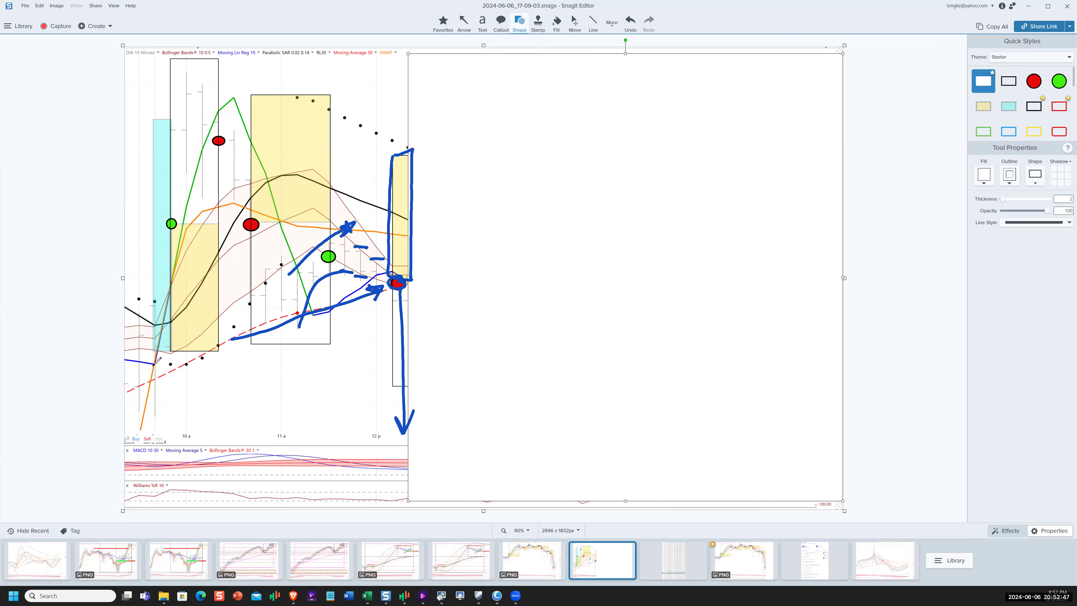
pyautogui.moveTo(154, 363); pyautogui.dragTo(656, 363)
pyautogui.moveTo(430, 375); pyautogui.dragTo(429, 434)
pyautogui.moveTo(468, 375); pyautogui.dragTo(462, 450)
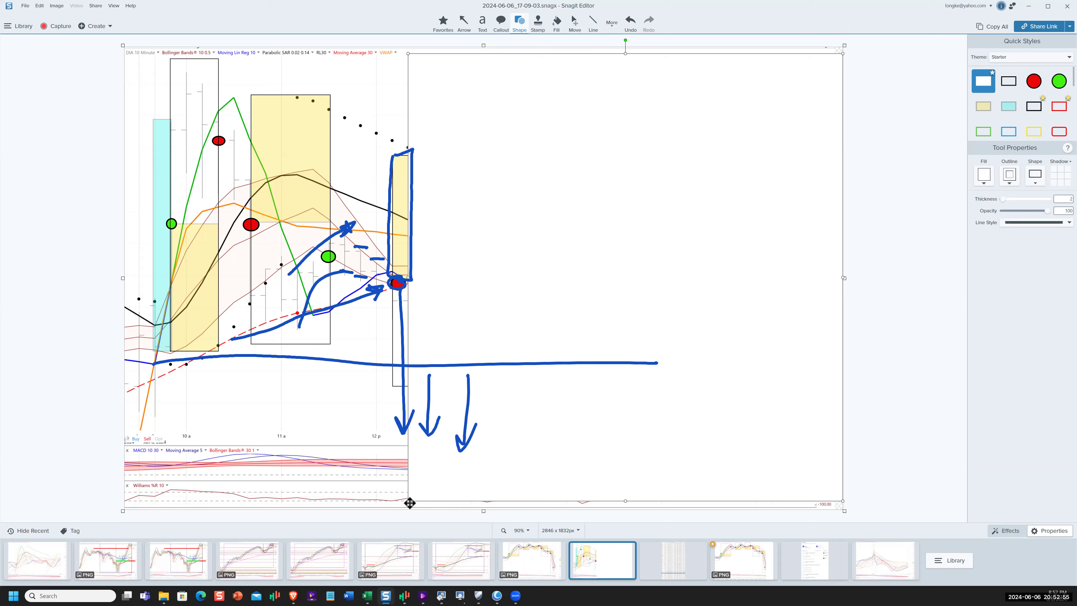
pyautogui.moveTo(411, 496); pyautogui.dragTo(410, 495)
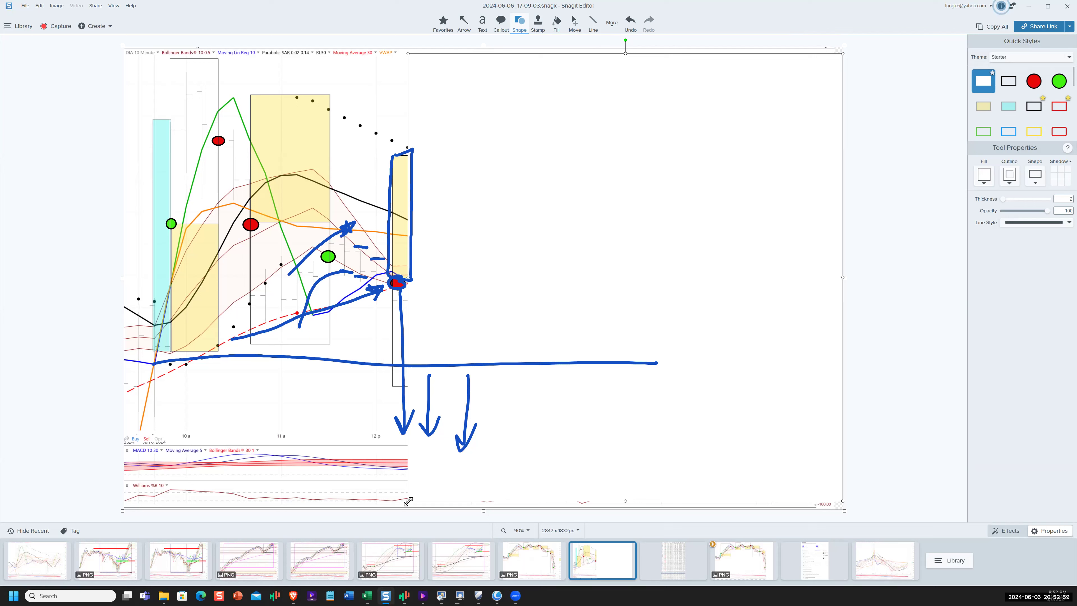
# Slide the white cover's edge right to uncover the next trade
pyautogui.moveTo(409, 502); pyautogui.dragTo(521, 506)
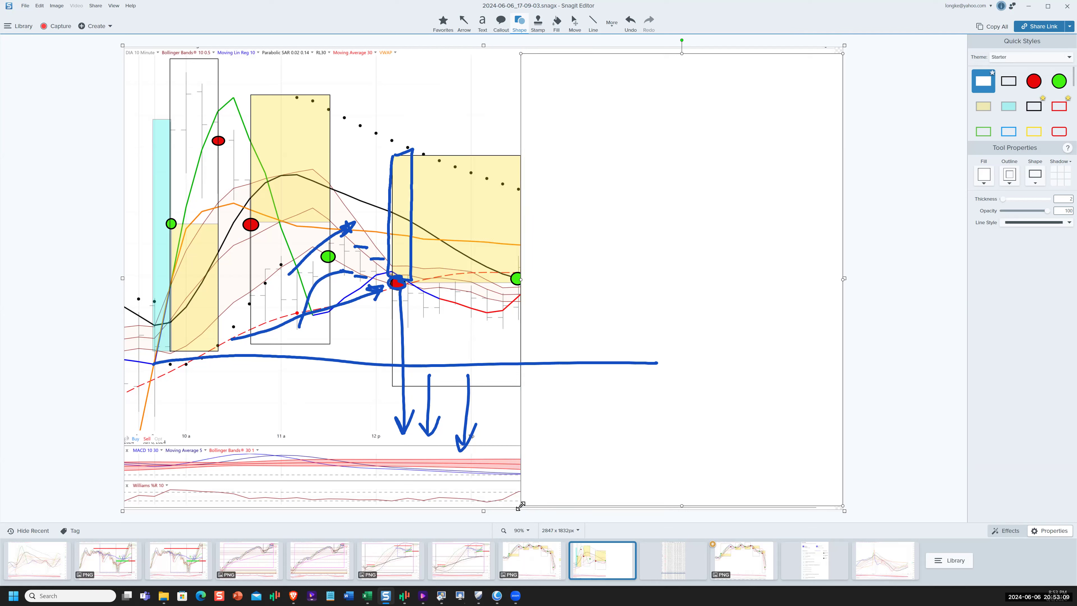
pyautogui.moveTo(520, 506); pyautogui.dragTo(621, 507)
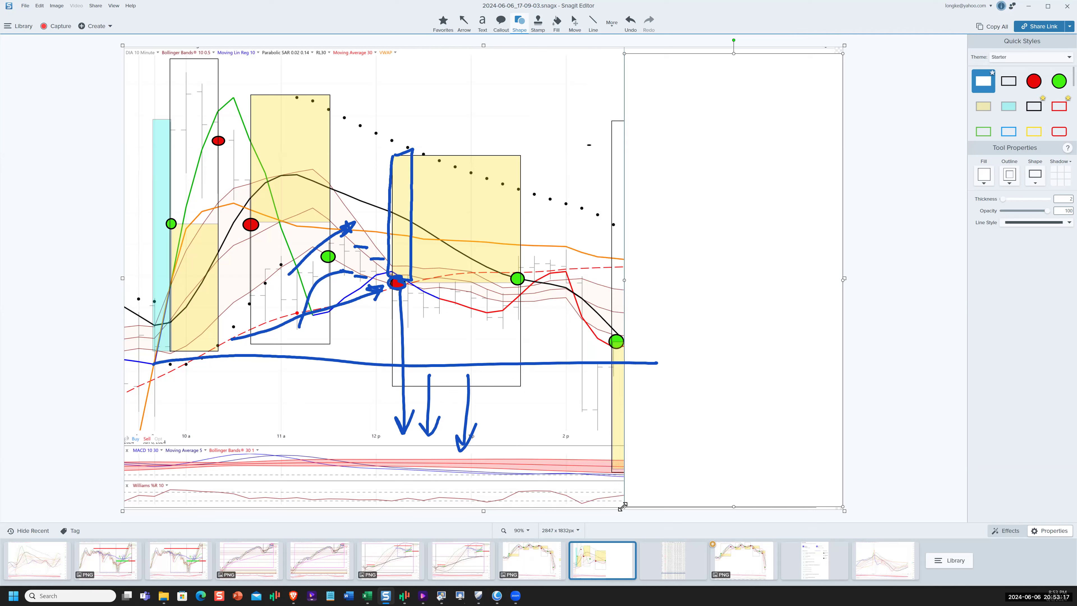
pyautogui.moveTo(622, 506); pyautogui.dragTo(620, 506)
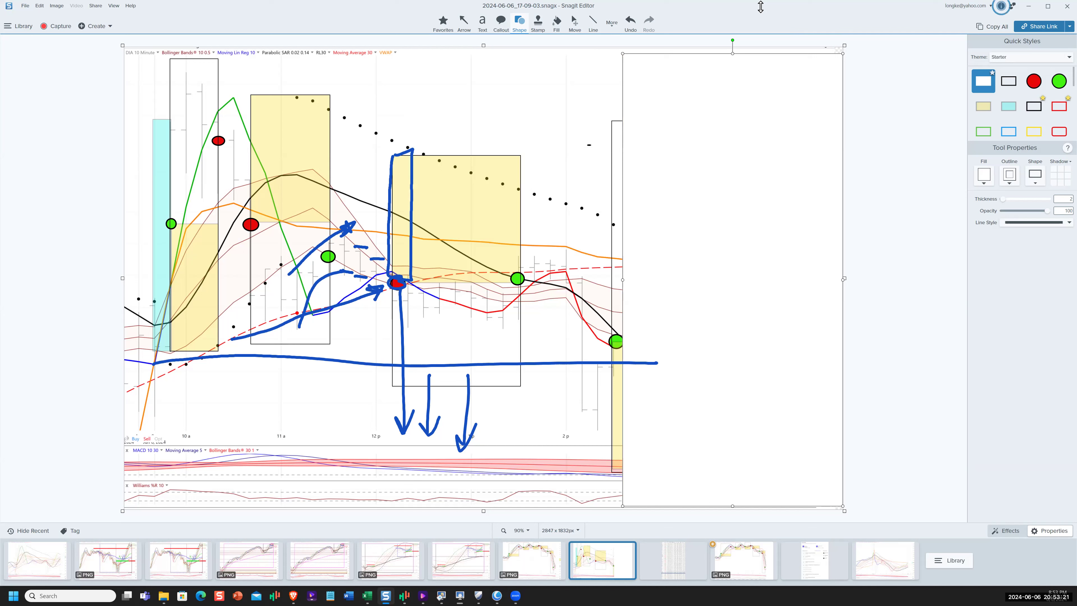
# Mark the 2 p entry with strokes, a hatched tall box and two level lines, then uncover through 3 p
pyautogui.moveTo(572, 290); pyautogui.dragTo(593, 428)
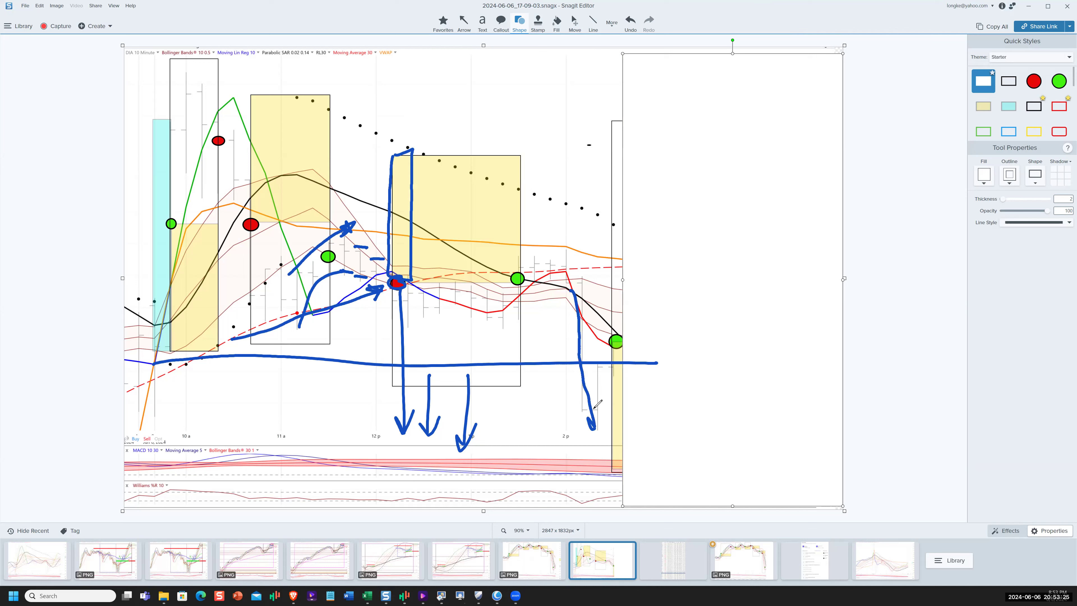
pyautogui.moveTo(605, 364)
pyautogui.mouseDown()
pyautogui.moveTo(621, 334)
pyautogui.moveTo(612, 335)
pyautogui.moveTo(638, 467)
pyautogui.moveTo(618, 463)
pyautogui.moveTo(615, 448)
pyautogui.mouseUp()
pyautogui.moveTo(636, 415); pyautogui.dragTo(612, 431)
pyautogui.moveTo(632, 395)
pyautogui.mouseDown()
pyautogui.moveTo(613, 405)
pyautogui.moveTo(614, 385)
pyautogui.mouseUp()
pyautogui.moveTo(629, 362); pyautogui.dragTo(617, 373)
pyautogui.moveTo(620, 292)
pyautogui.mouseDown()
pyautogui.moveTo(618, 322)
pyautogui.moveTo(630, 266)
pyautogui.moveTo(600, 255)
pyautogui.moveTo(674, 257)
pyautogui.mouseUp()
pyautogui.moveTo(609, 226)
pyautogui.mouseDown()
pyautogui.moveTo(692, 216)
pyautogui.moveTo(715, 108)
pyautogui.mouseUp()
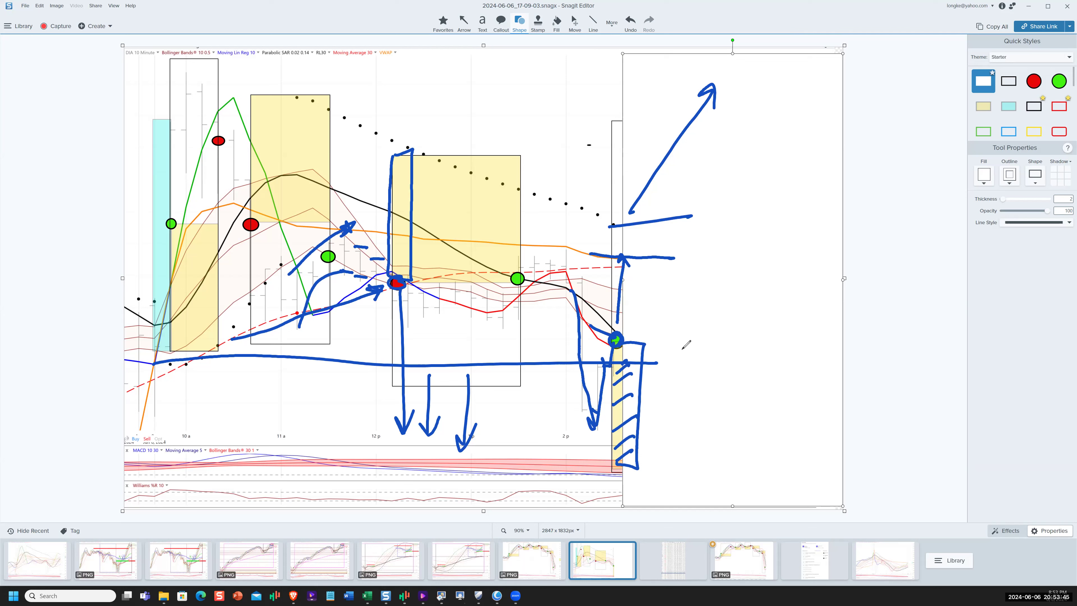
pyautogui.moveTo(645, 334)
pyautogui.mouseDown()
pyautogui.moveTo(694, 332)
pyautogui.moveTo(653, 340)
pyautogui.moveTo(617, 459)
pyautogui.mouseUp()
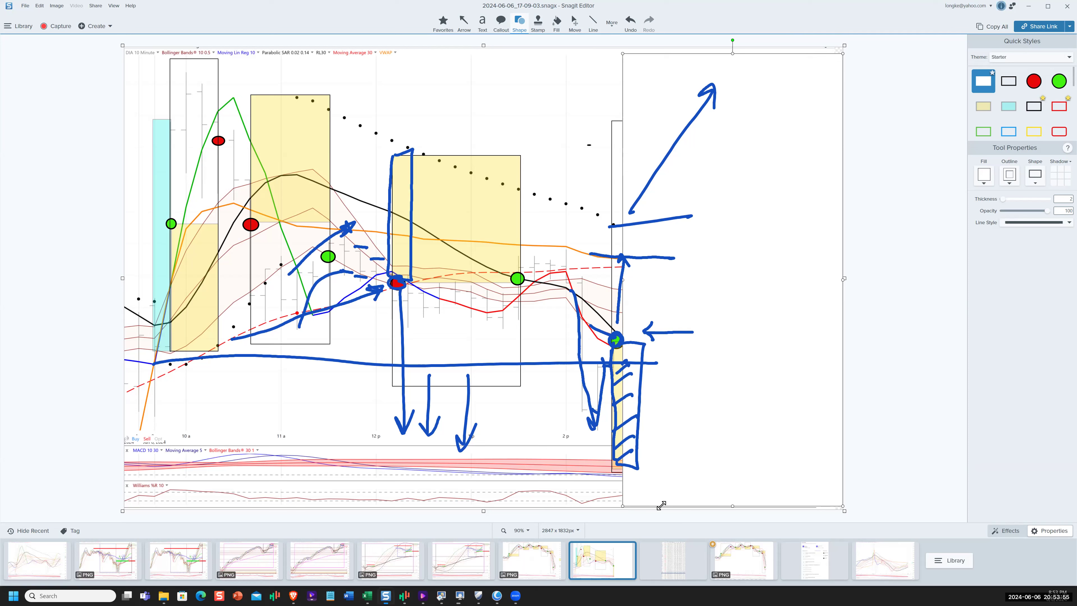
pyautogui.moveTo(662, 505); pyautogui.dragTo(743, 510)
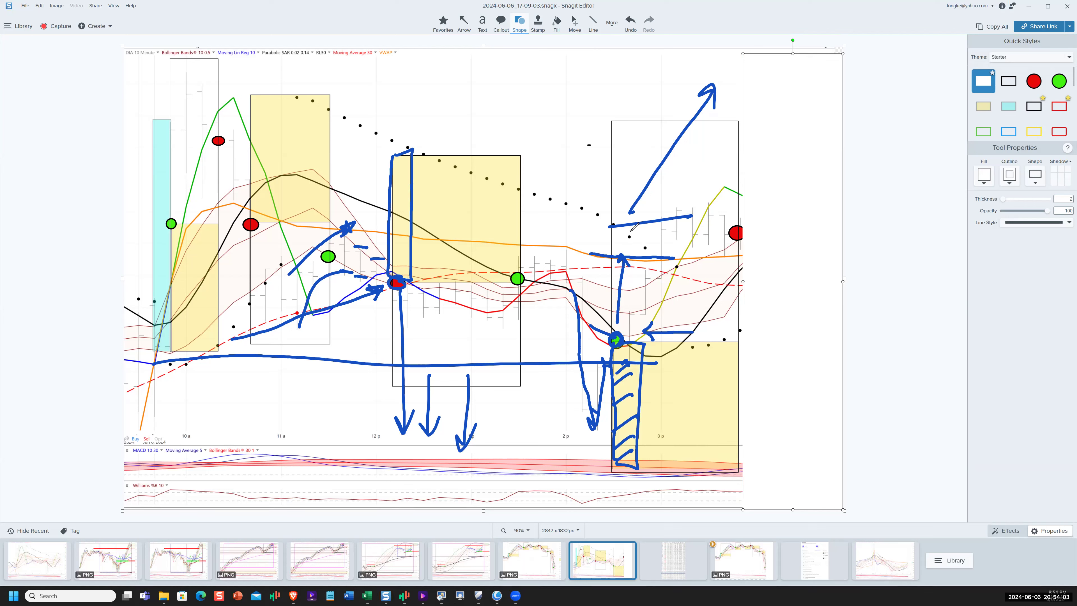
# Hatch between the two upper lines, circle the 3 p time label and the red dot
pyautogui.moveTo(636, 223)
pyautogui.mouseDown()
pyautogui.moveTo(632, 232)
pyautogui.moveTo(745, 215)
pyautogui.mouseUp()
pyautogui.moveTo(656, 246); pyautogui.dragTo(730, 247)
pyautogui.moveTo(688, 217); pyautogui.dragTo(664, 235)
pyautogui.moveTo(691, 220); pyautogui.dragTo(678, 235)
pyautogui.moveTo(700, 219)
pyautogui.mouseDown()
pyautogui.moveTo(690, 239)
pyautogui.moveTo(712, 240)
pyautogui.mouseUp()
pyautogui.moveTo(676, 431); pyautogui.dragTo(745, 434)
pyautogui.moveTo(749, 222); pyautogui.dragTo(750, 220)
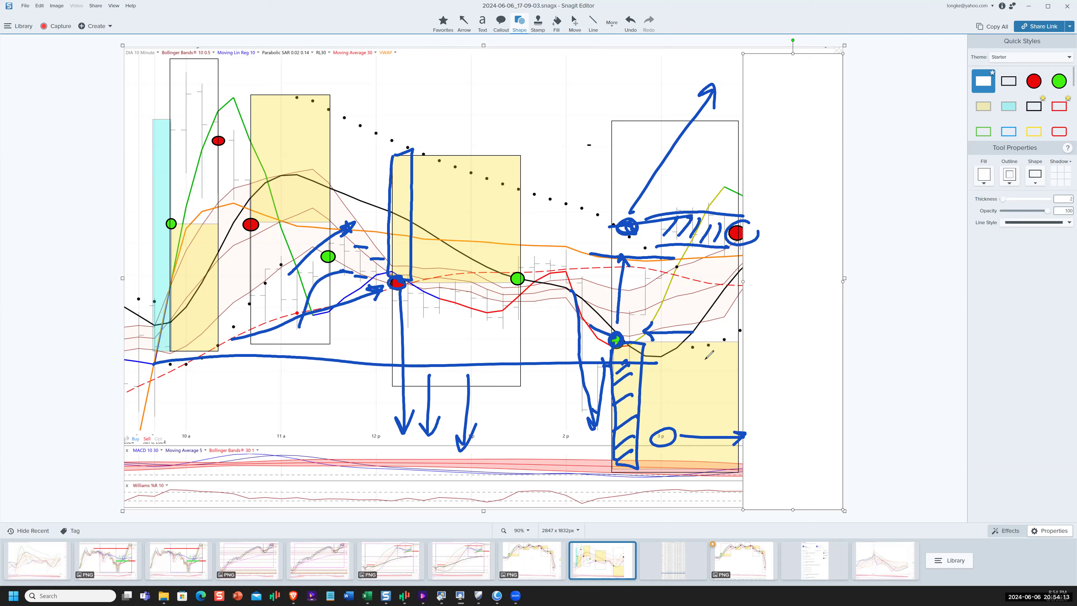
# Outline and hatch the bottom-right yellow box, draw a checked box and a circled .8
pyautogui.moveTo(648, 341); pyautogui.dragTo(638, 468)
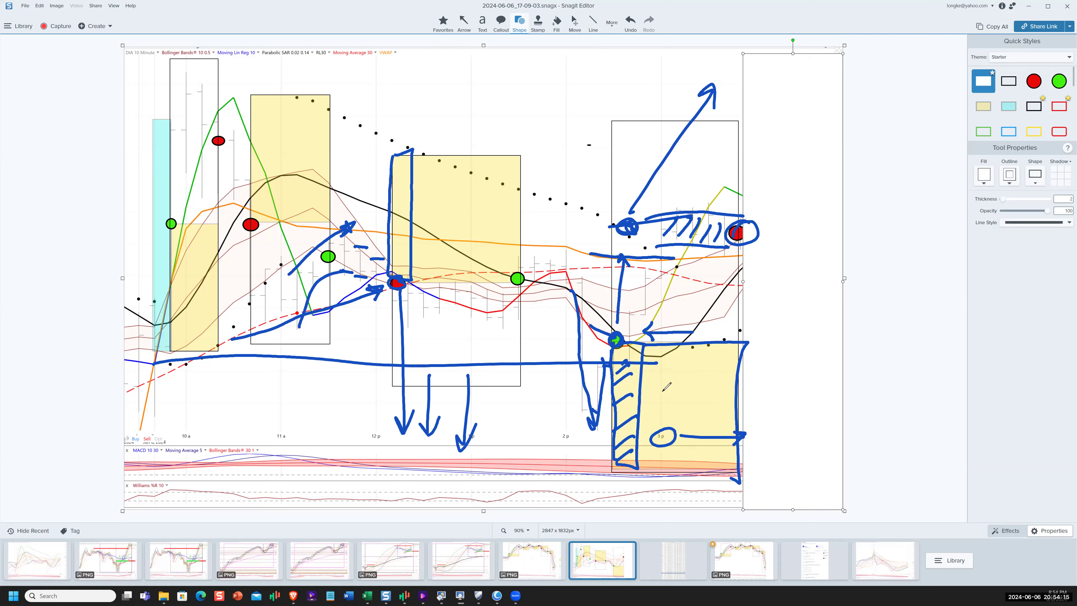
pyautogui.moveTo(687, 352); pyautogui.dragTo(646, 395)
pyautogui.moveTo(727, 422); pyautogui.dragTo(699, 444)
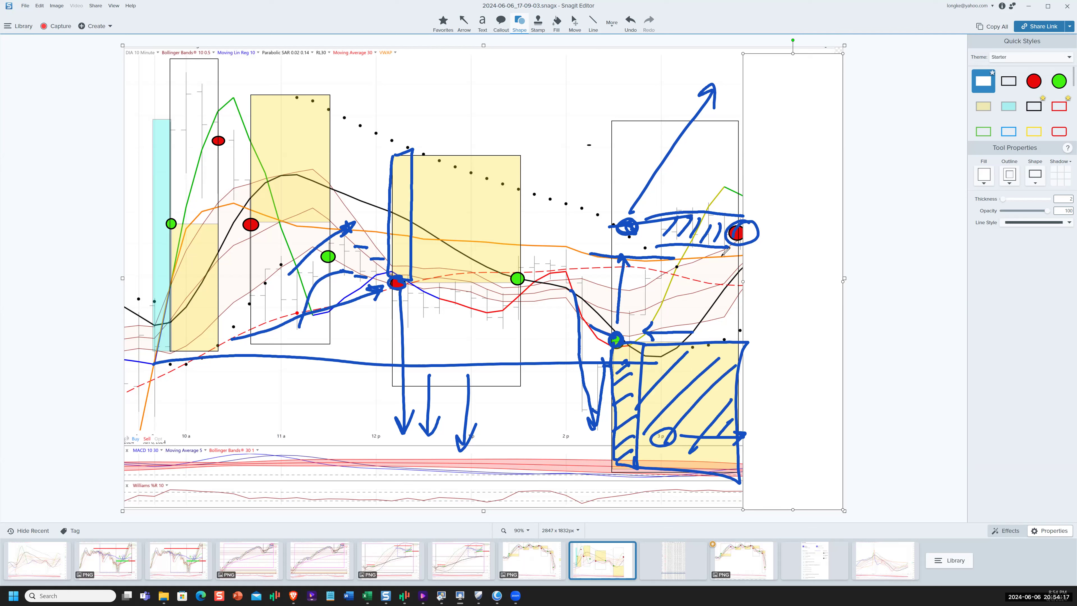
pyautogui.moveTo(722, 254); pyautogui.dragTo(748, 335)
pyautogui.click(750, 294)
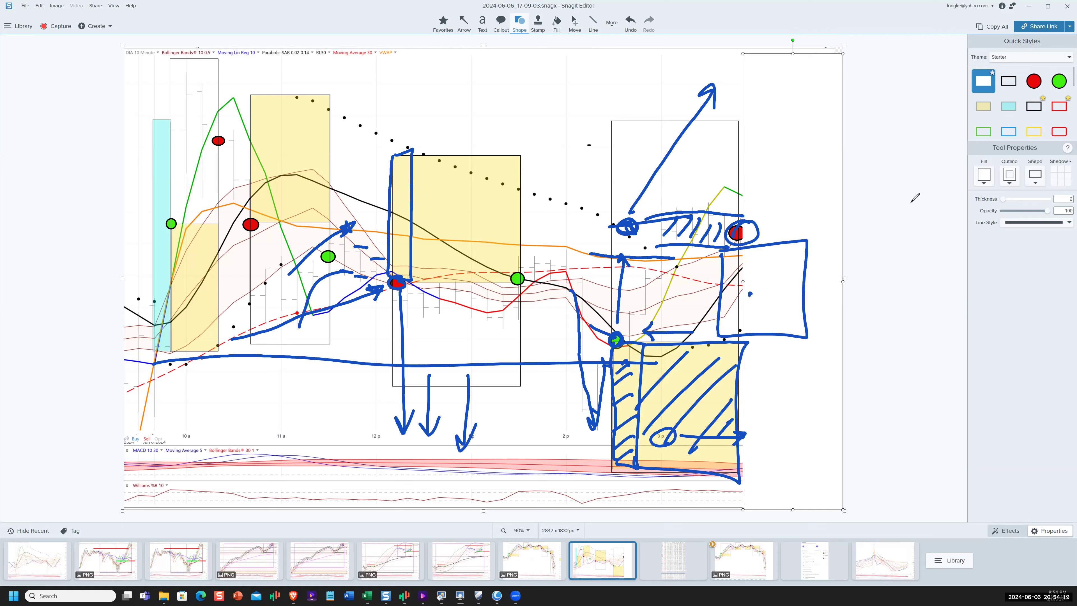
pyautogui.moveTo(750, 294); pyautogui.dragTo(796, 248)
pyautogui.click(826, 204)
pyautogui.moveTo(852, 171); pyautogui.dragTo(840, 197)
pyautogui.moveTo(876, 144); pyautogui.dragTo(851, 230)
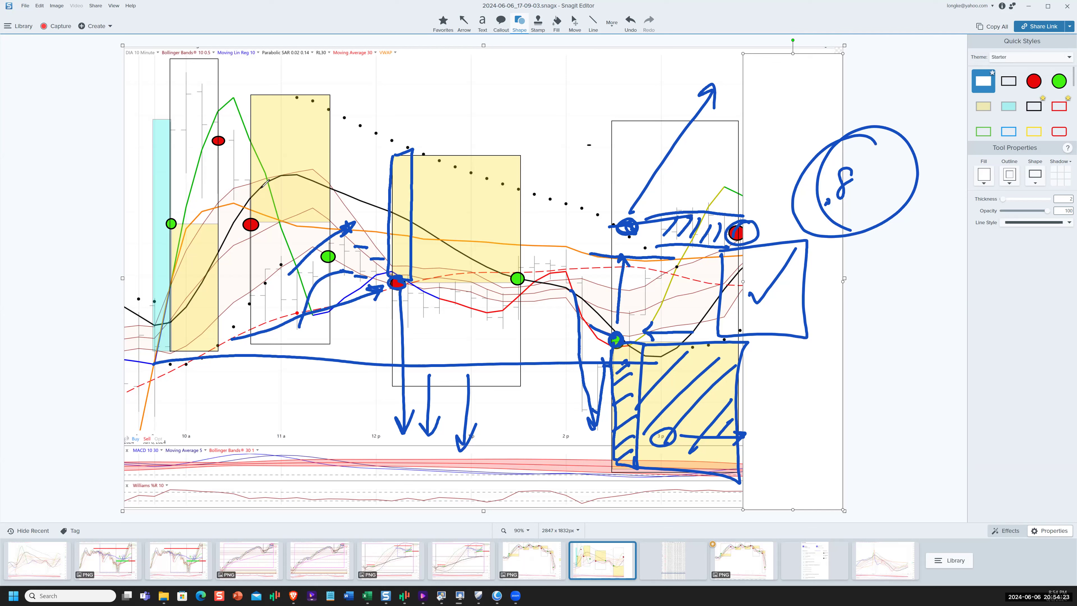
# Write .5 by the first trade, .3 by the third, and a circled, underlined 1.5 top right
pyautogui.click(186, 190)
pyautogui.moveTo(208, 159); pyautogui.dragTo(192, 190)
pyautogui.click(291, 144)
pyautogui.click(301, 128)
pyautogui.moveTo(482, 222)
pyautogui.mouseDown()
pyautogui.moveTo(479, 235)
pyautogui.moveTo(504, 216)
pyautogui.mouseUp()
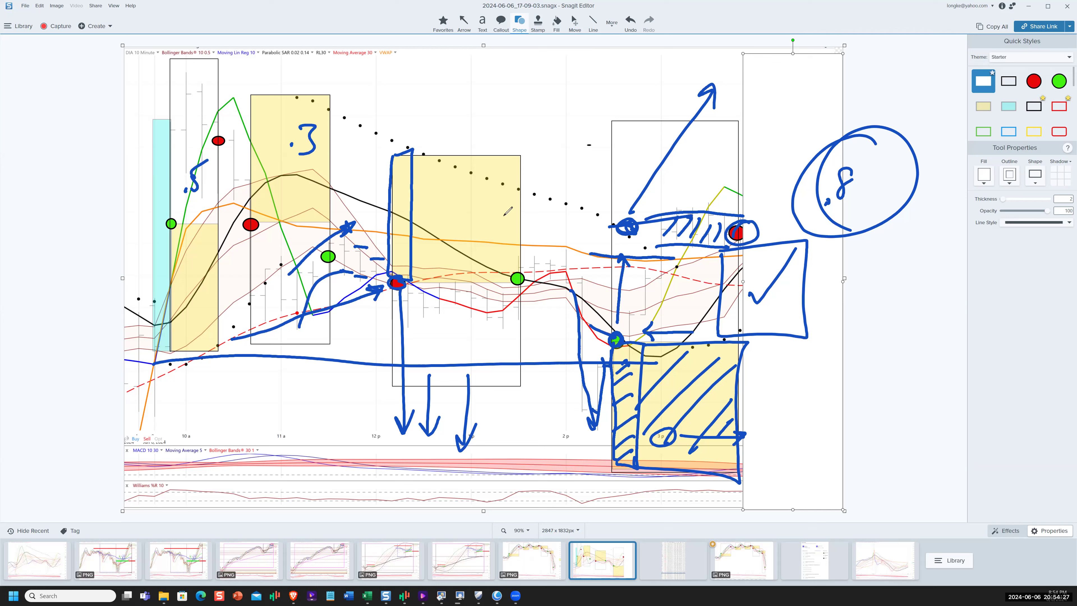
pyautogui.moveTo(770, 126)
pyautogui.mouseDown()
pyautogui.moveTo(791, 98)
pyautogui.moveTo(819, 117)
pyautogui.mouseUp()
pyautogui.click(798, 116)
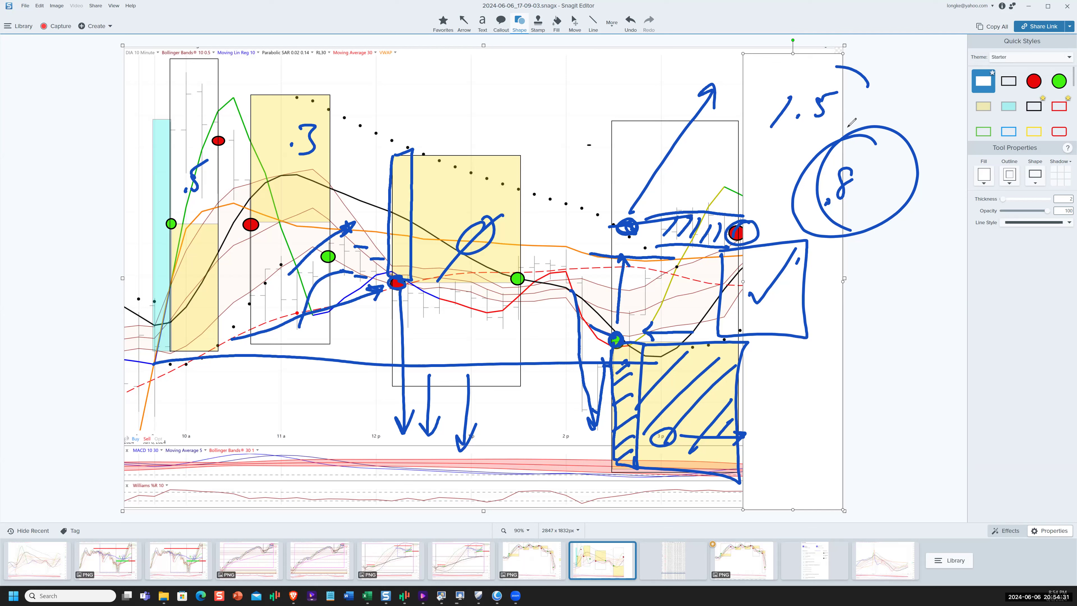
pyautogui.moveTo(867, 86); pyautogui.dragTo(741, 92)
pyautogui.moveTo(812, 123); pyautogui.dragTo(876, 127)
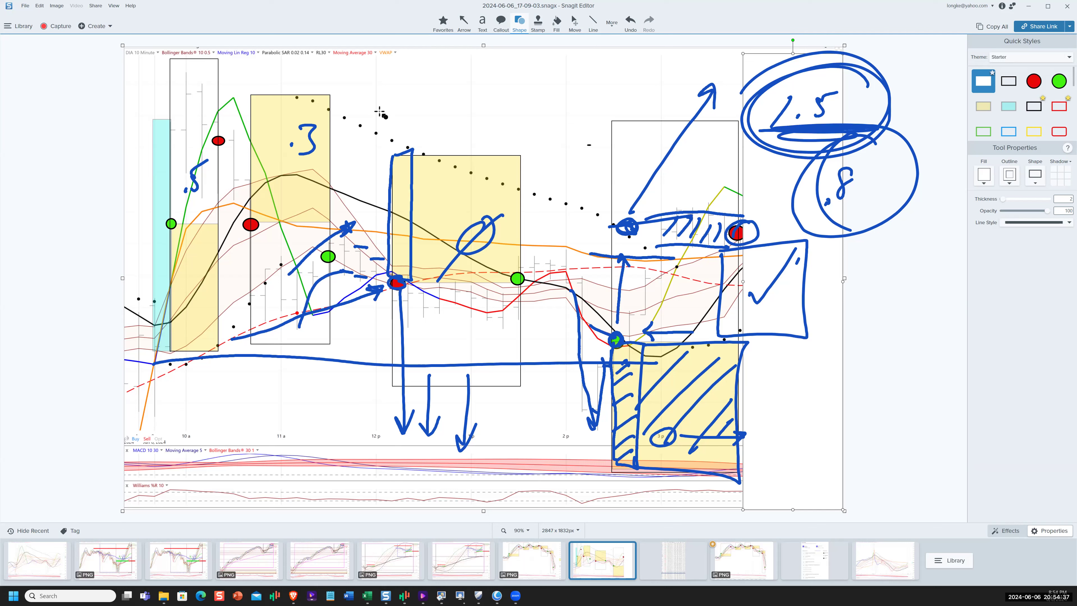
# Clear the pen ink, minimize the editor and MACD workbook, and switch to Brave's gold chart
pyautogui.press('Escape')
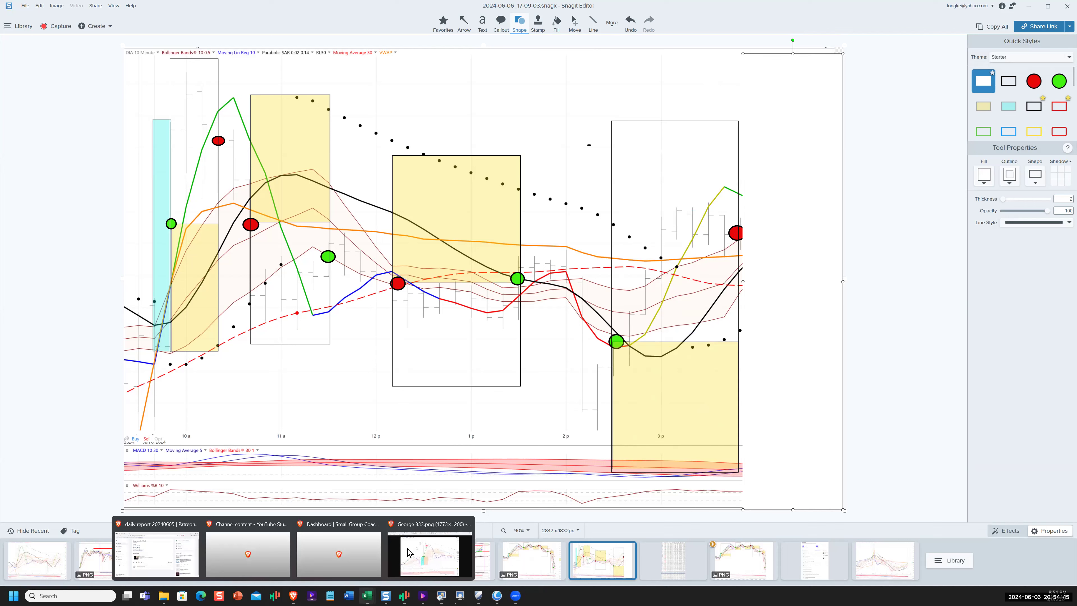
pyautogui.click(1029, 9)
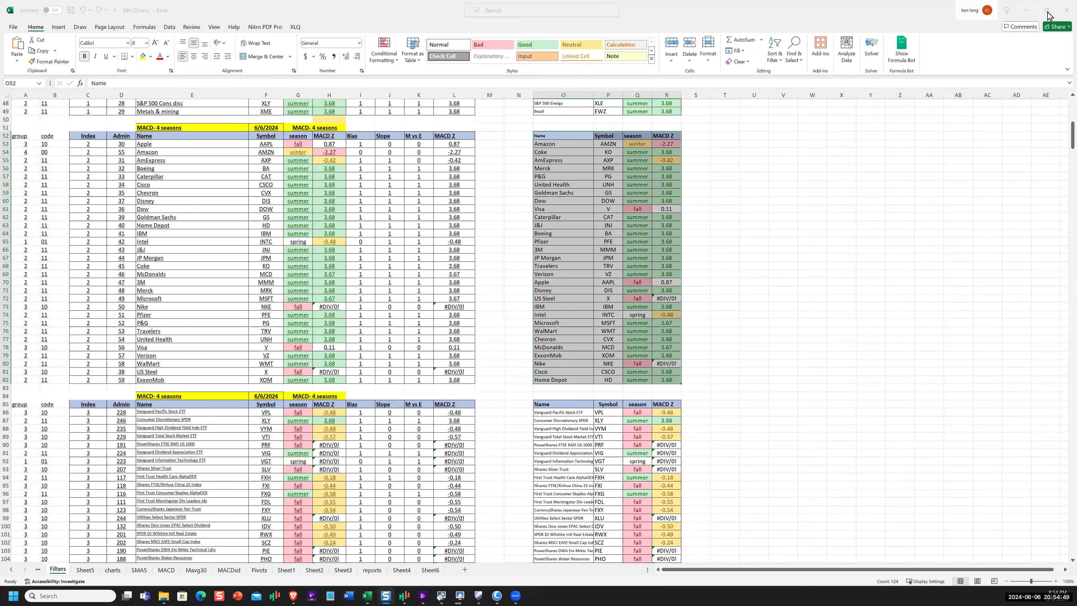
pyautogui.click(1030, 11)
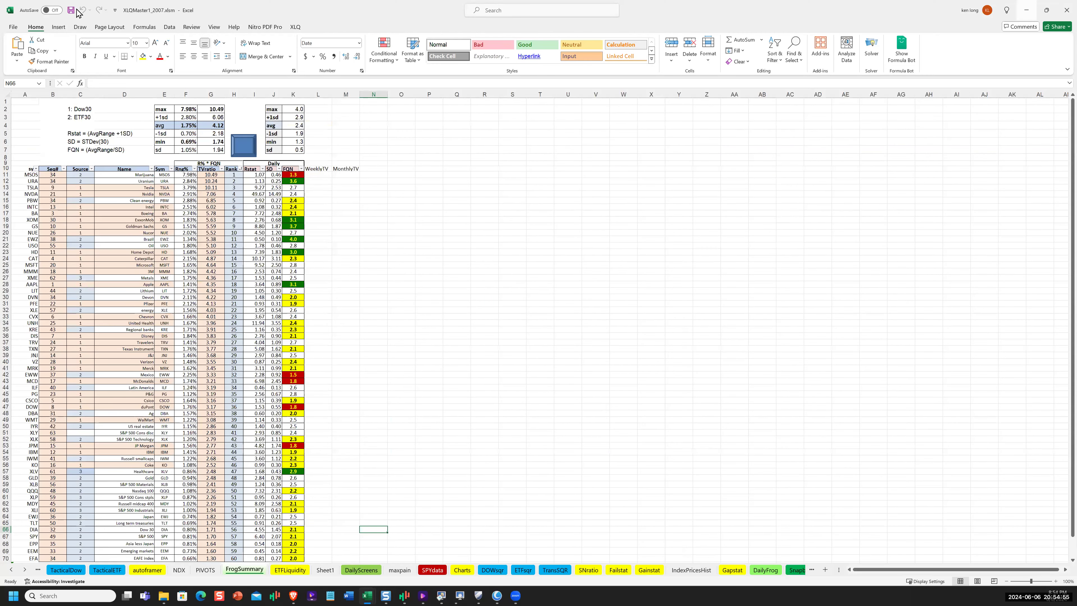
pyautogui.hotkey('alt', 'Tab')
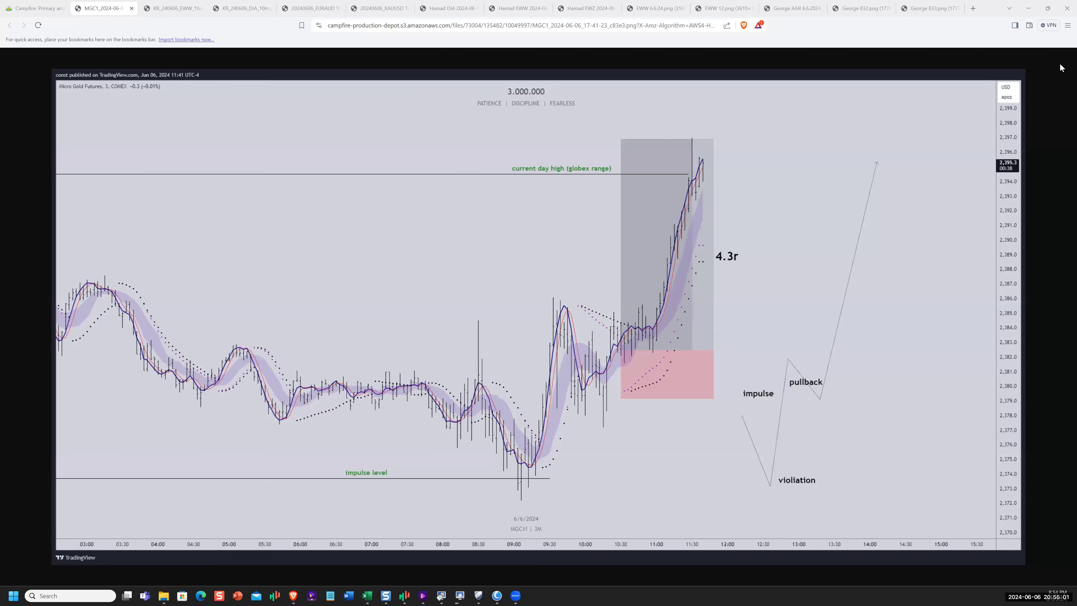
# Zoom Brave's page up to 133% and scroll to frame the Micro Gold Futures chart
pyautogui.click(1067, 25)
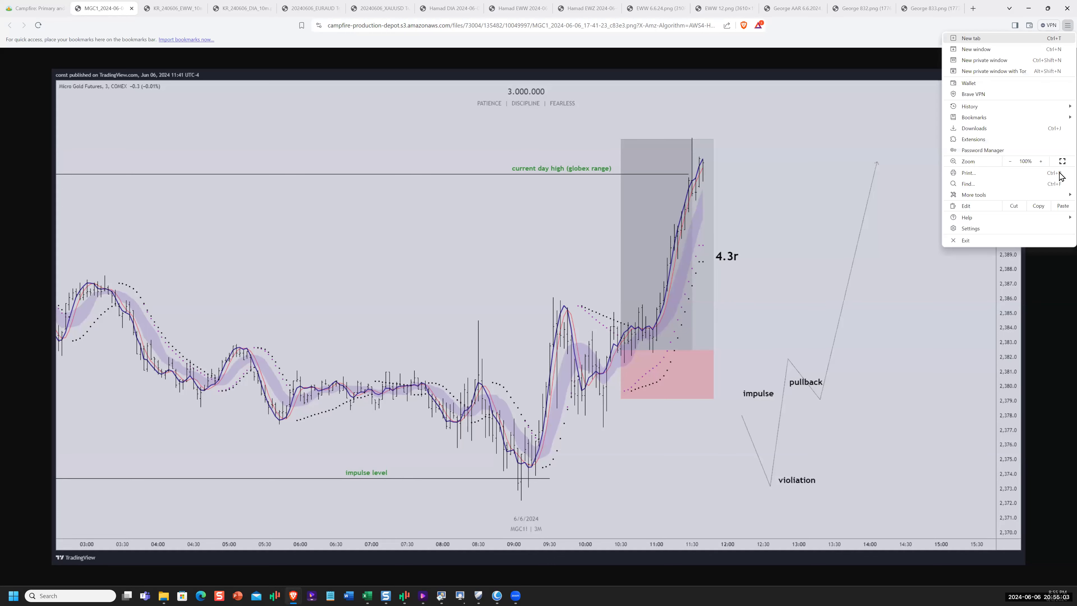
pyautogui.click(1040, 162)
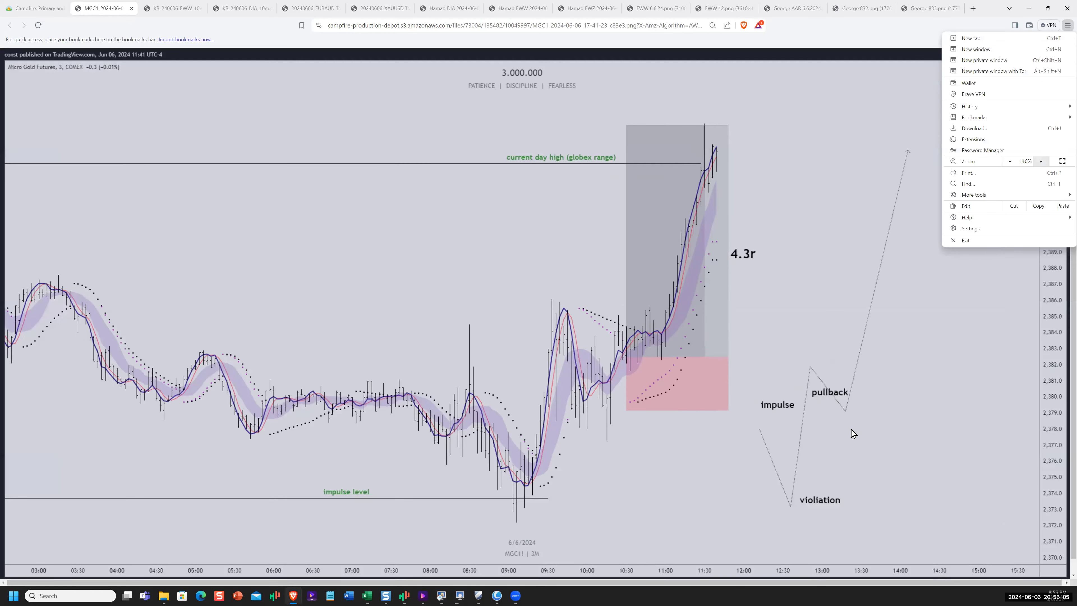
pyautogui.scroll(2, 851, 428)
pyautogui.click(963, 583)
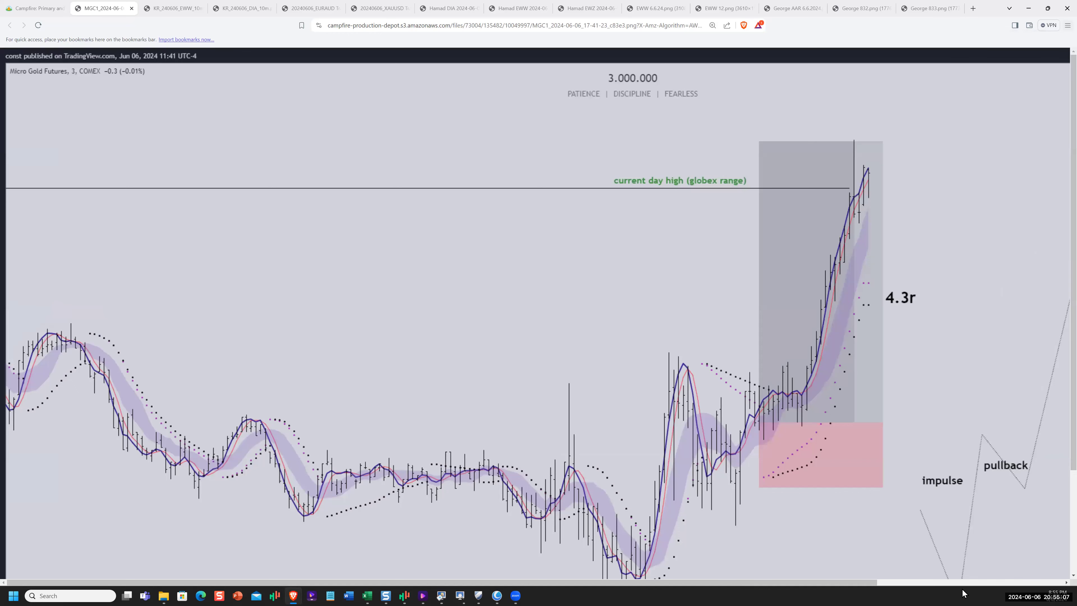
pyautogui.click(962, 583)
pyautogui.scroll(-1, 740, 259)
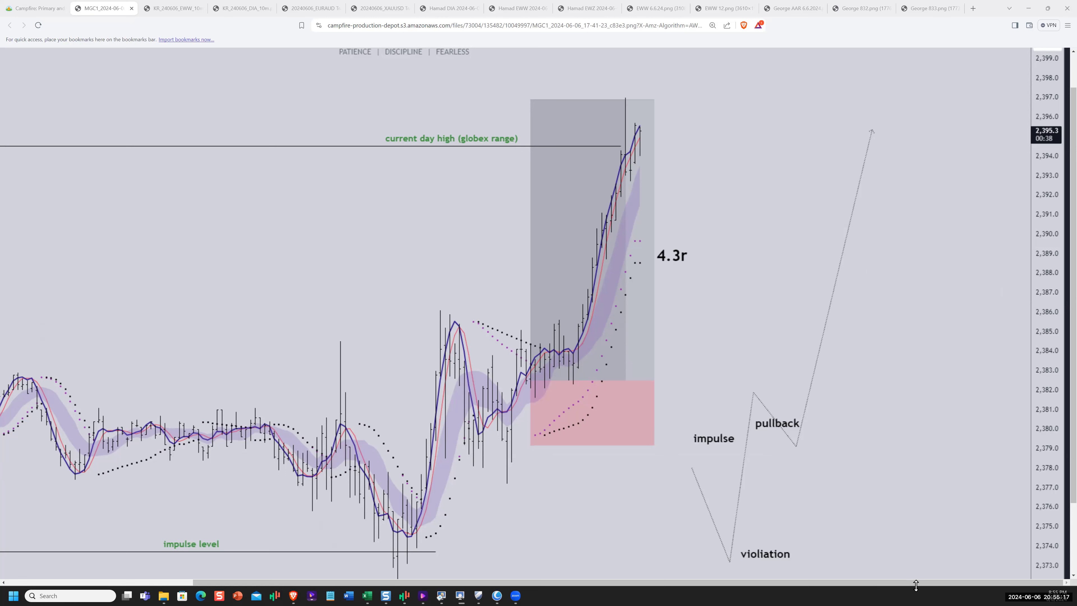
pyautogui.hscroll(-1, 754, 575)
pyautogui.hscroll(-5, 477, 196)
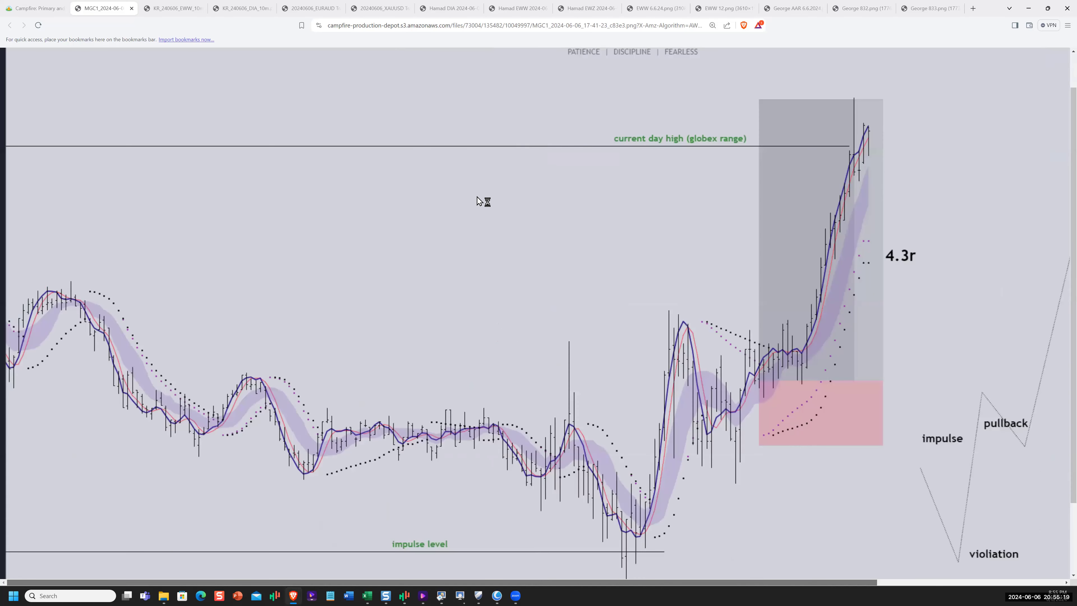
pyautogui.scroll(2, 457, 169)
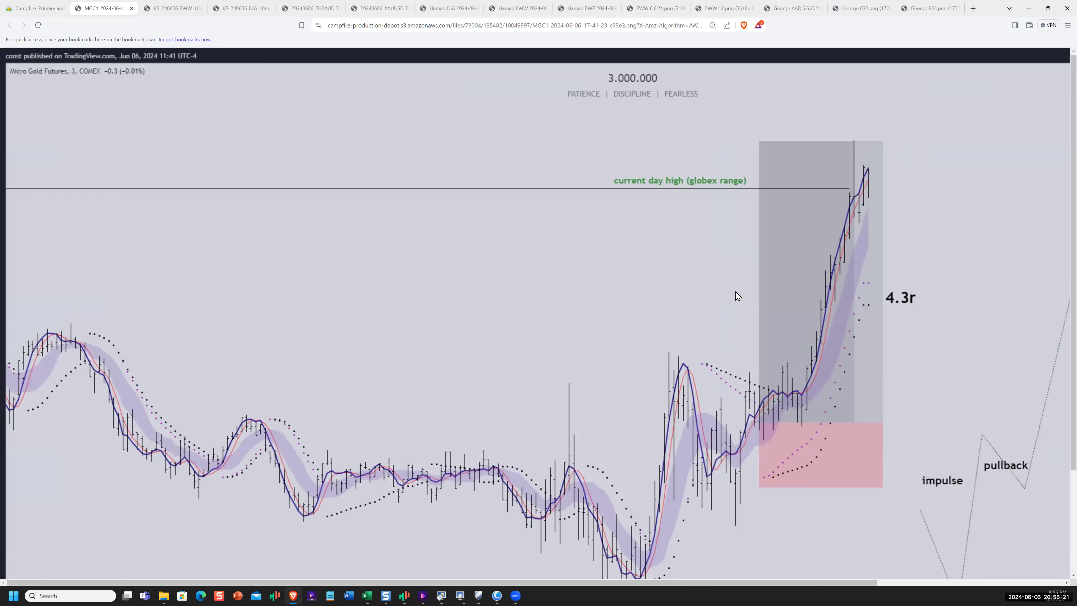
pyautogui.scroll(-3, 859, 557)
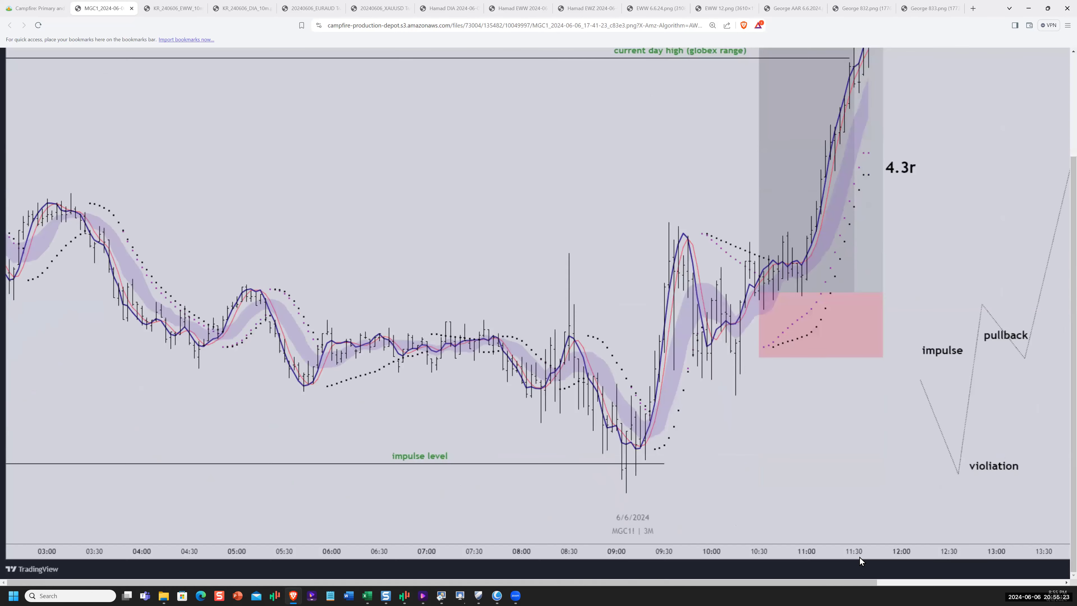
pyautogui.scroll(2, 697, 360)
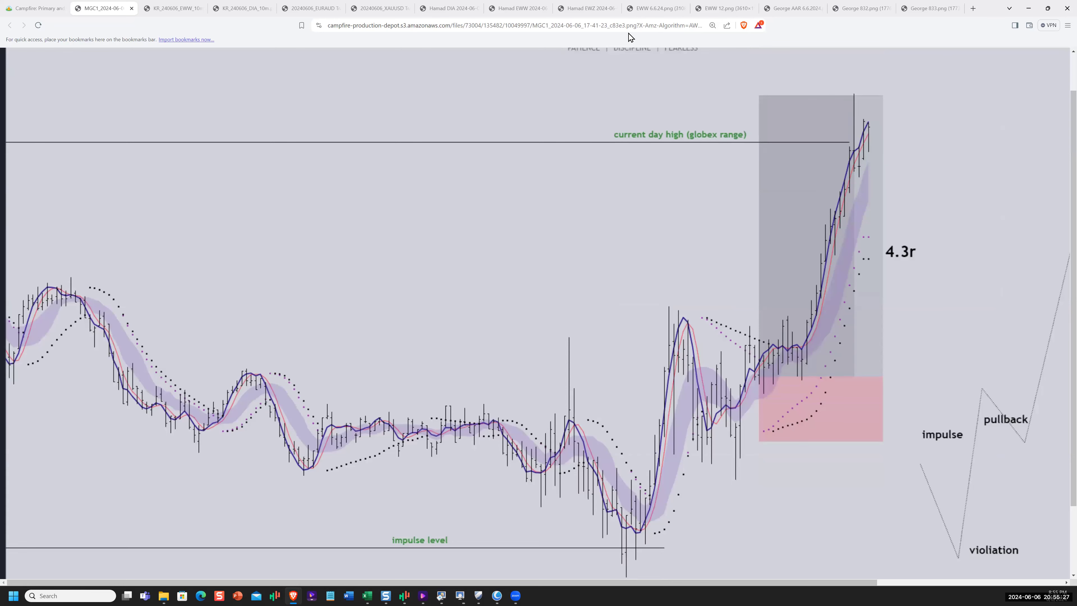
pyautogui.moveTo(563, 431)
pyautogui.mouseDown()
pyautogui.moveTo(624, 536)
pyautogui.moveTo(659, 430)
pyautogui.mouseUp()
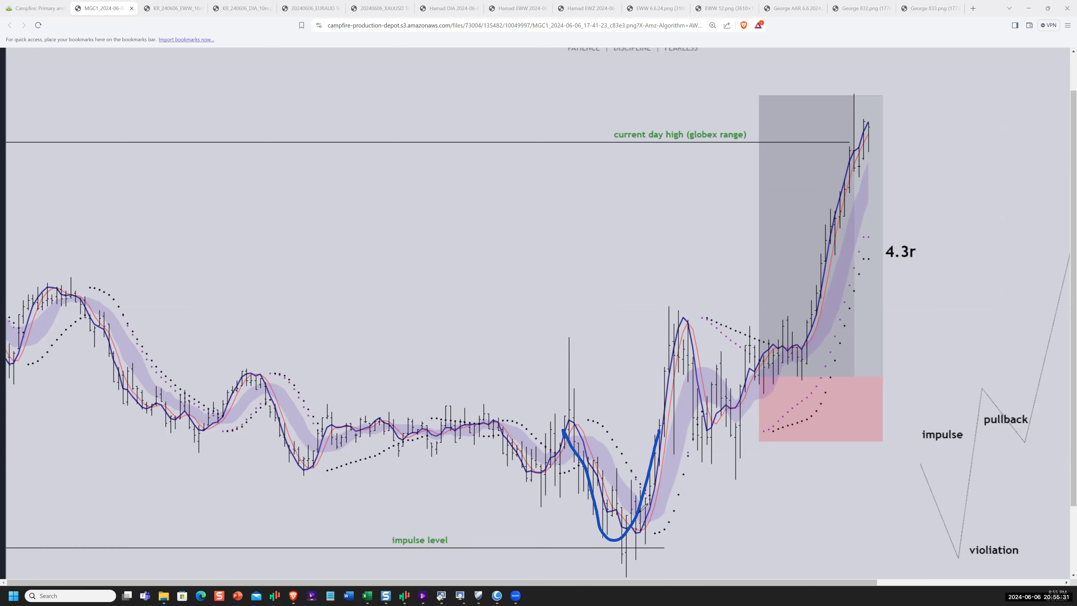
pyautogui.moveTo(610, 540); pyautogui.dragTo(651, 549)
pyautogui.moveTo(659, 441)
pyautogui.mouseDown()
pyautogui.moveTo(687, 314)
pyautogui.moveTo(720, 423)
pyautogui.moveTo(747, 390)
pyautogui.mouseUp()
pyautogui.moveTo(688, 430)
pyautogui.mouseDown()
pyautogui.moveTo(745, 431)
pyautogui.moveTo(721, 424)
pyautogui.mouseUp()
pyautogui.moveTo(765, 366); pyautogui.dragTo(760, 374)
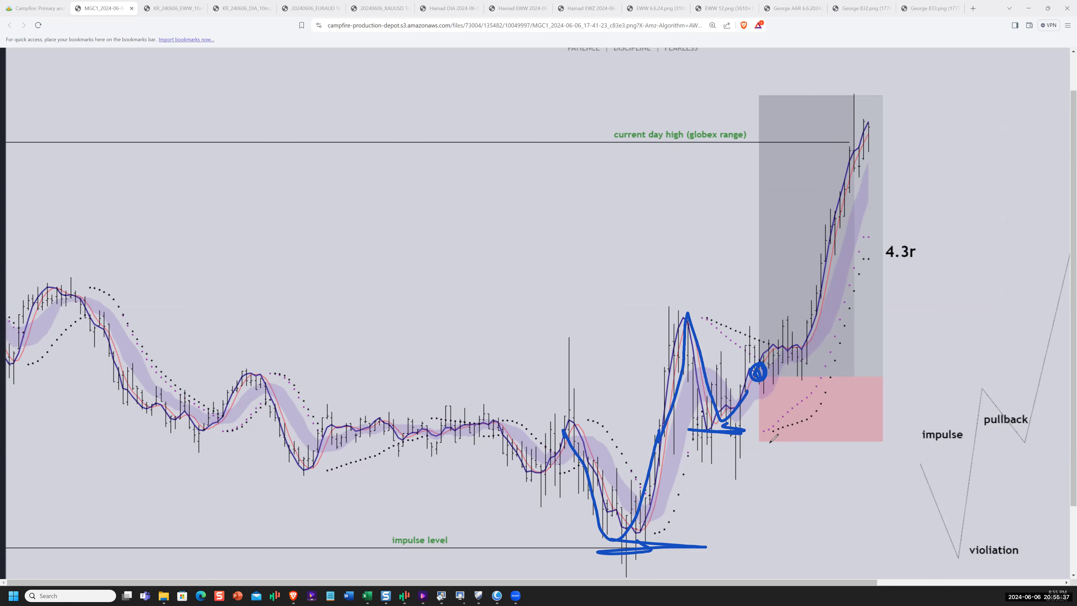
pyautogui.moveTo(769, 440); pyautogui.dragTo(753, 497)
pyautogui.moveTo(782, 452)
pyautogui.mouseDown()
pyautogui.moveTo(782, 484)
pyautogui.moveTo(808, 484)
pyautogui.moveTo(734, 509)
pyautogui.moveTo(832, 454)
pyautogui.mouseUp()
pyautogui.moveTo(767, 375)
pyautogui.mouseDown()
pyautogui.moveTo(848, 371)
pyautogui.moveTo(882, 405)
pyautogui.moveTo(882, 446)
pyautogui.moveTo(759, 437)
pyautogui.moveTo(763, 377)
pyautogui.mouseUp()
pyautogui.moveTo(782, 426); pyautogui.dragTo(771, 430)
pyautogui.moveTo(702, 454); pyautogui.dragTo(768, 438)
pyautogui.moveTo(821, 372)
pyautogui.mouseDown()
pyautogui.moveTo(771, 407)
pyautogui.moveTo(775, 424)
pyautogui.mouseUp()
pyautogui.moveTo(855, 379)
pyautogui.mouseDown()
pyautogui.moveTo(810, 428)
pyautogui.moveTo(832, 434)
pyautogui.mouseUp()
pyautogui.moveTo(893, 394); pyautogui.dragTo(858, 439)
pyautogui.click(893, 409)
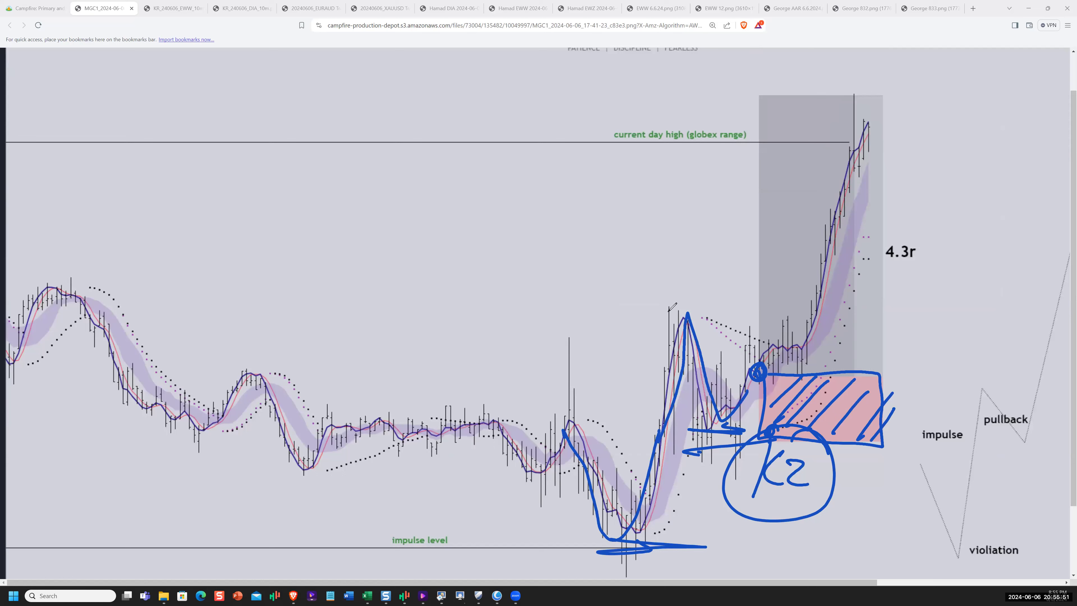
pyautogui.moveTo(665, 313)
pyautogui.mouseDown()
pyautogui.moveTo(843, 315)
pyautogui.moveTo(808, 312)
pyautogui.moveTo(829, 302)
pyautogui.mouseUp()
pyautogui.moveTo(771, 367); pyautogui.dragTo(812, 321)
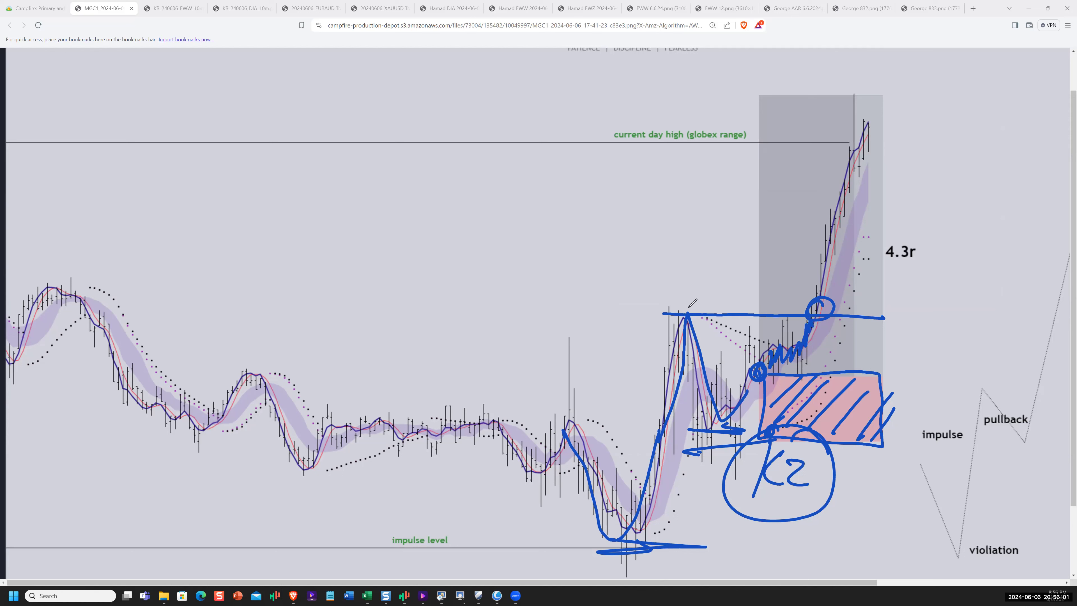
pyautogui.moveTo(672, 316); pyautogui.dragTo(901, 312)
pyautogui.moveTo(769, 344); pyautogui.dragTo(812, 330)
pyautogui.moveTo(804, 289)
pyautogui.mouseDown()
pyautogui.moveTo(841, 164)
pyautogui.moveTo(884, 109)
pyautogui.moveTo(884, 132)
pyautogui.mouseUp()
pyautogui.click(976, 130)
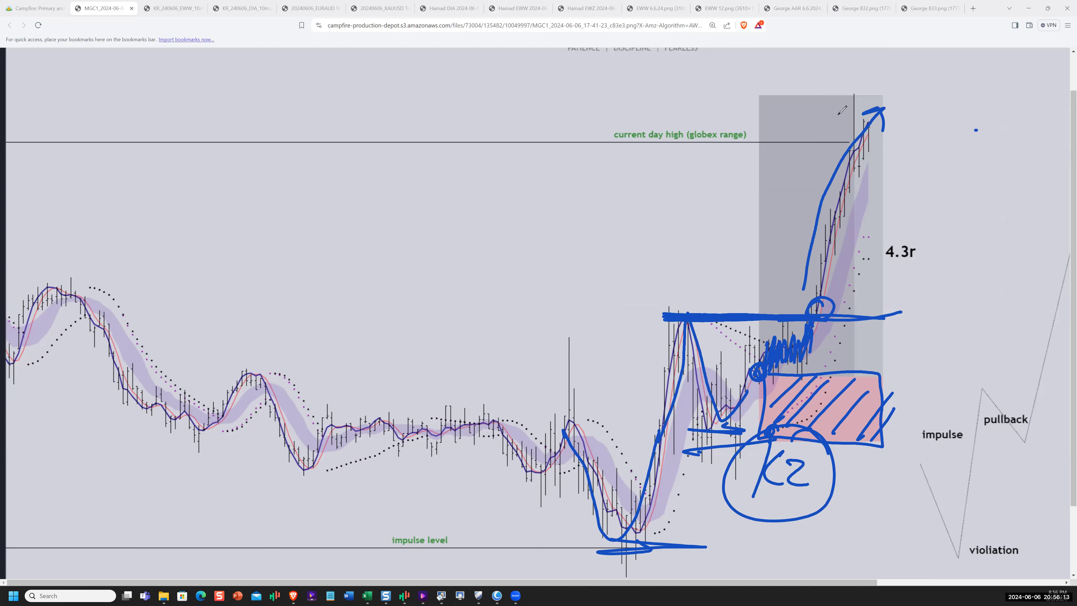
pyautogui.moveTo(861, 85); pyautogui.dragTo(850, 98)
pyautogui.moveTo(599, 135)
pyautogui.mouseDown()
pyautogui.moveTo(711, 154)
pyautogui.moveTo(607, 147)
pyautogui.moveTo(918, 138)
pyautogui.mouseUp()
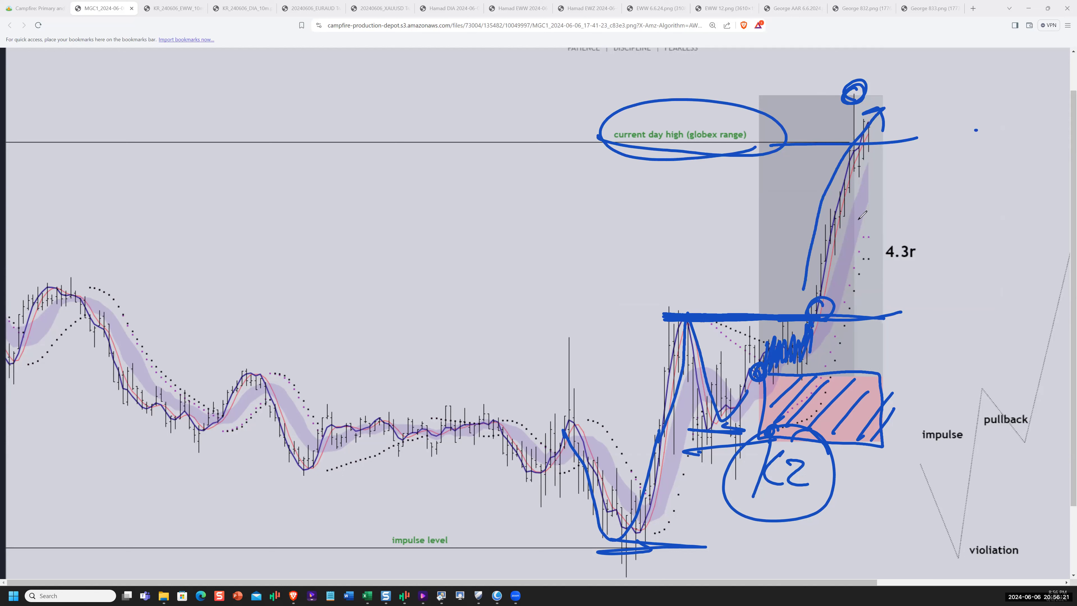
pyautogui.moveTo(931, 221)
pyautogui.mouseDown()
pyautogui.moveTo(846, 251)
pyautogui.moveTo(874, 279)
pyautogui.mouseUp()
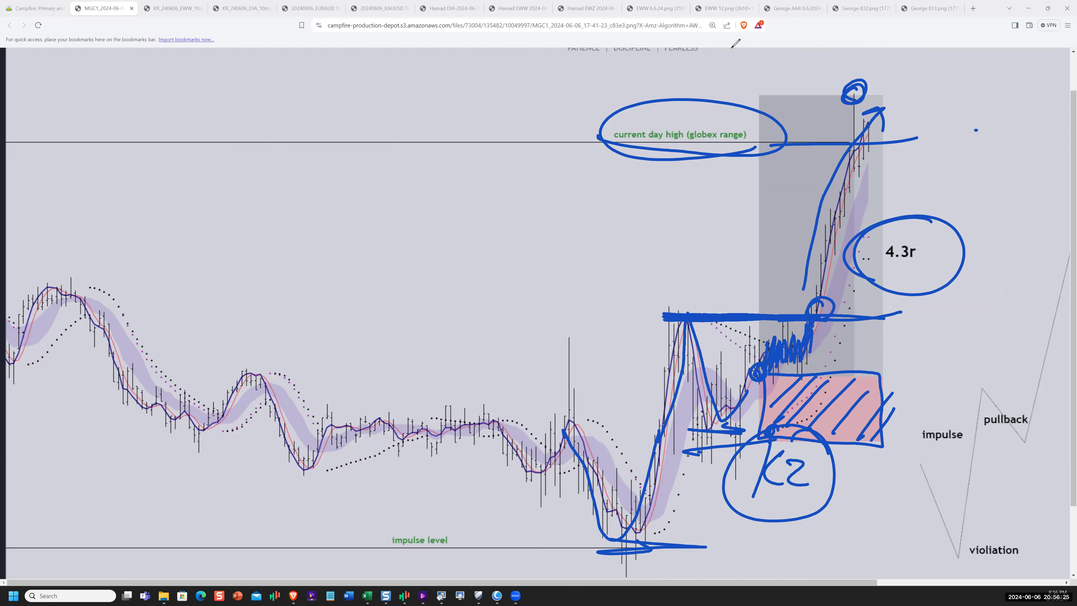
pyautogui.press('Escape')
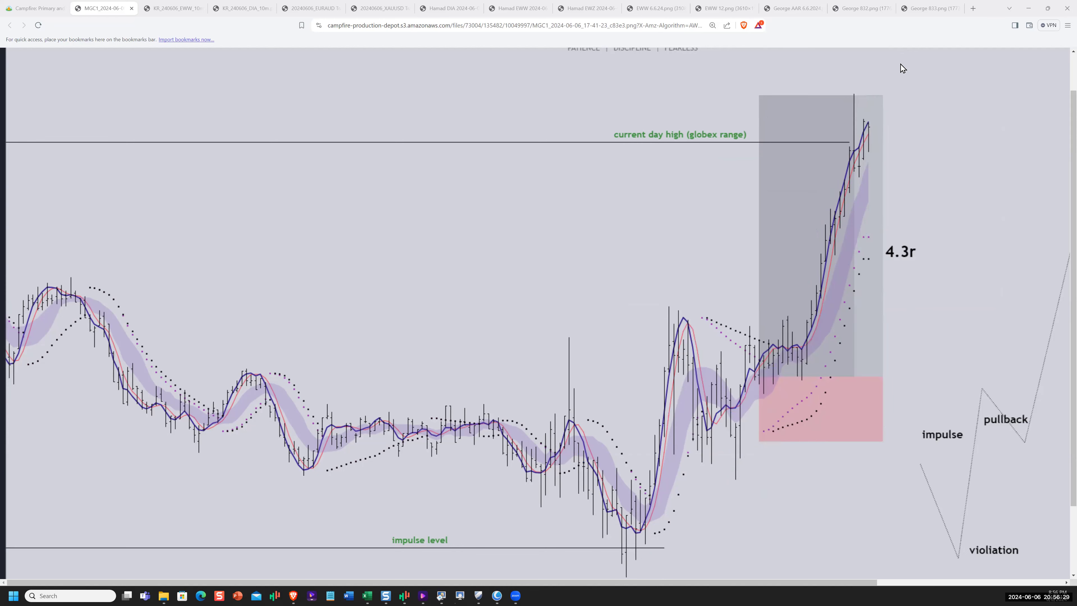
# On the EWW 10m chart, circle the title and 14 setting, trace the lower-left rise, and hatch the green entry box
pyautogui.click(174, 10)
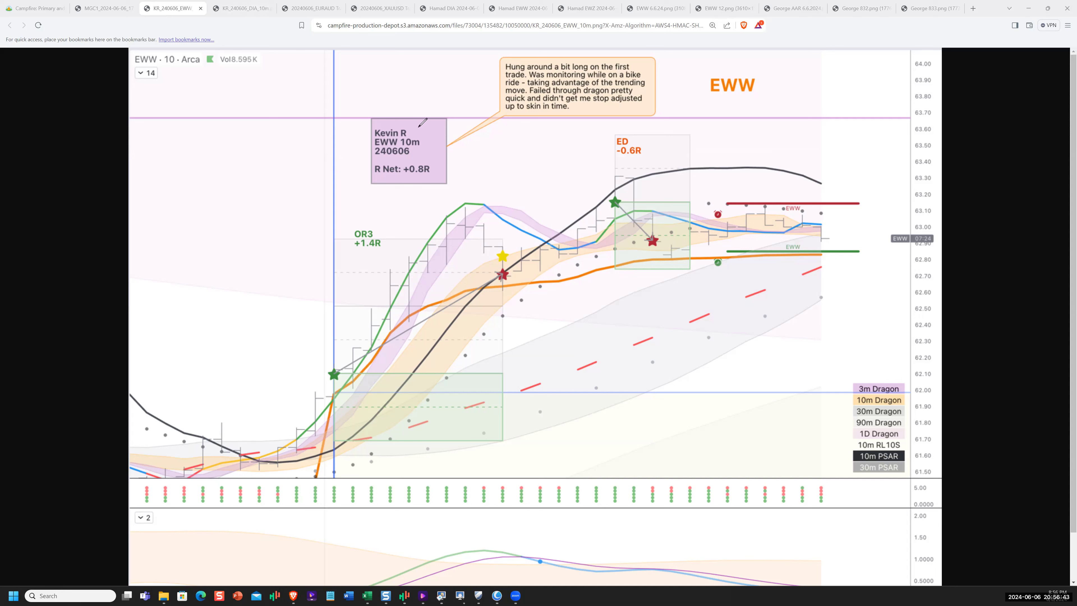
pyautogui.moveTo(183, 42)
pyautogui.mouseDown()
pyautogui.moveTo(122, 96)
pyautogui.moveTo(185, 74)
pyautogui.mouseUp()
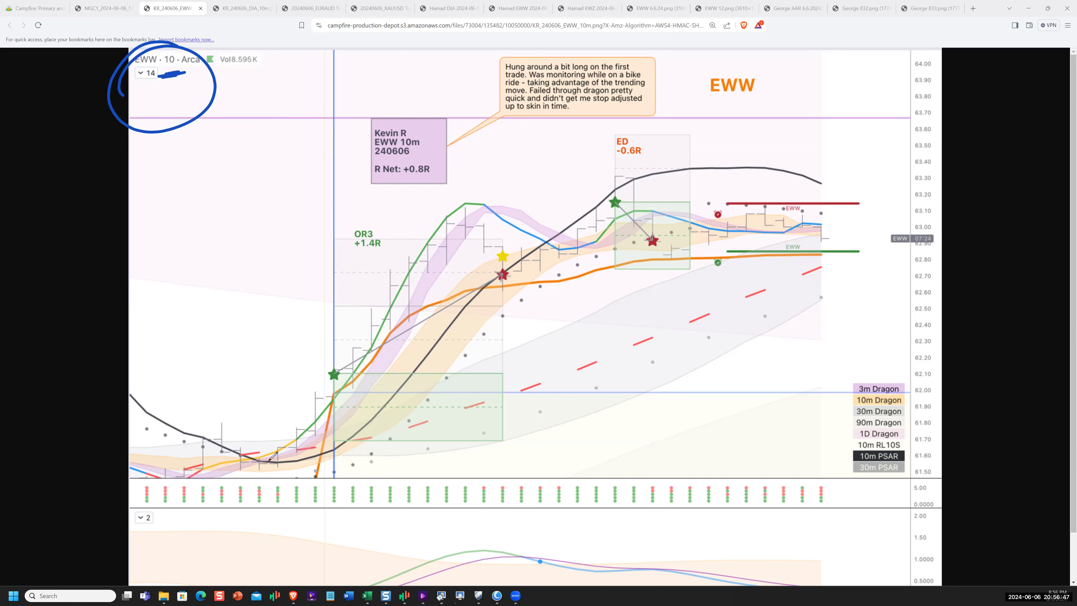
pyautogui.moveTo(261, 444)
pyautogui.mouseDown()
pyautogui.moveTo(258, 458)
pyautogui.moveTo(296, 445)
pyautogui.moveTo(317, 411)
pyautogui.mouseUp()
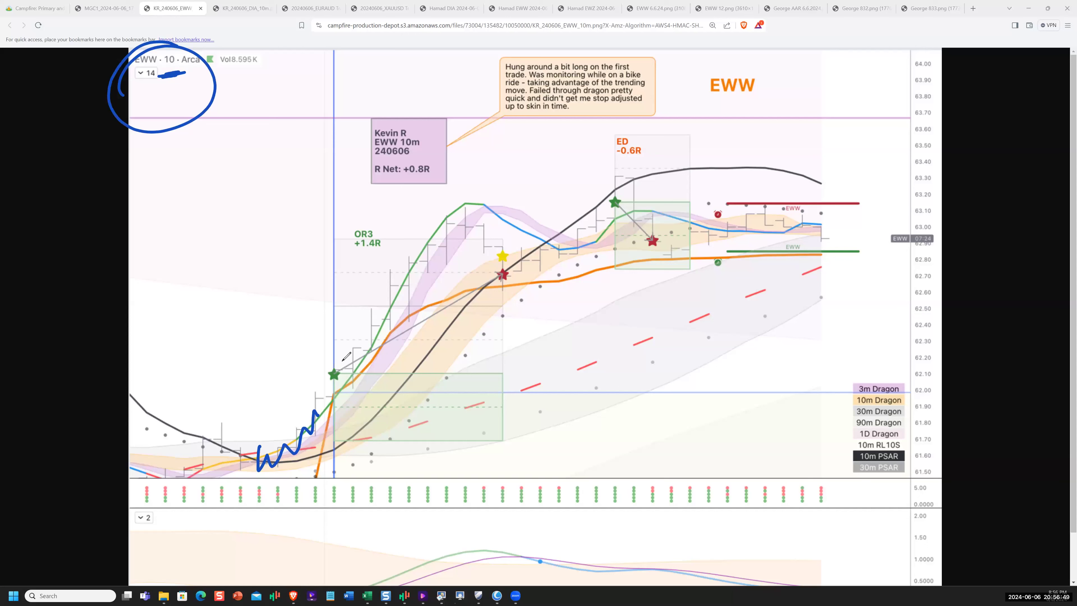
pyautogui.moveTo(343, 360); pyautogui.dragTo(336, 404)
pyautogui.moveTo(370, 380)
pyautogui.mouseDown()
pyautogui.moveTo(346, 413)
pyautogui.moveTo(362, 419)
pyautogui.mouseUp()
pyautogui.moveTo(409, 386)
pyautogui.mouseDown()
pyautogui.moveTo(398, 420)
pyautogui.moveTo(432, 395)
pyautogui.mouseUp()
pyautogui.moveTo(345, 386)
pyautogui.mouseDown()
pyautogui.moveTo(428, 445)
pyautogui.moveTo(437, 400)
pyautogui.moveTo(375, 384)
pyautogui.moveTo(418, 227)
pyautogui.moveTo(460, 190)
pyautogui.moveTo(502, 217)
pyautogui.moveTo(494, 282)
pyautogui.moveTo(502, 271)
pyautogui.mouseUp()
# Ink a line from the green box, circle and check the OR3 +1.4R label, and mark the ED trade stars
pyautogui.moveTo(445, 376); pyautogui.dragTo(537, 377)
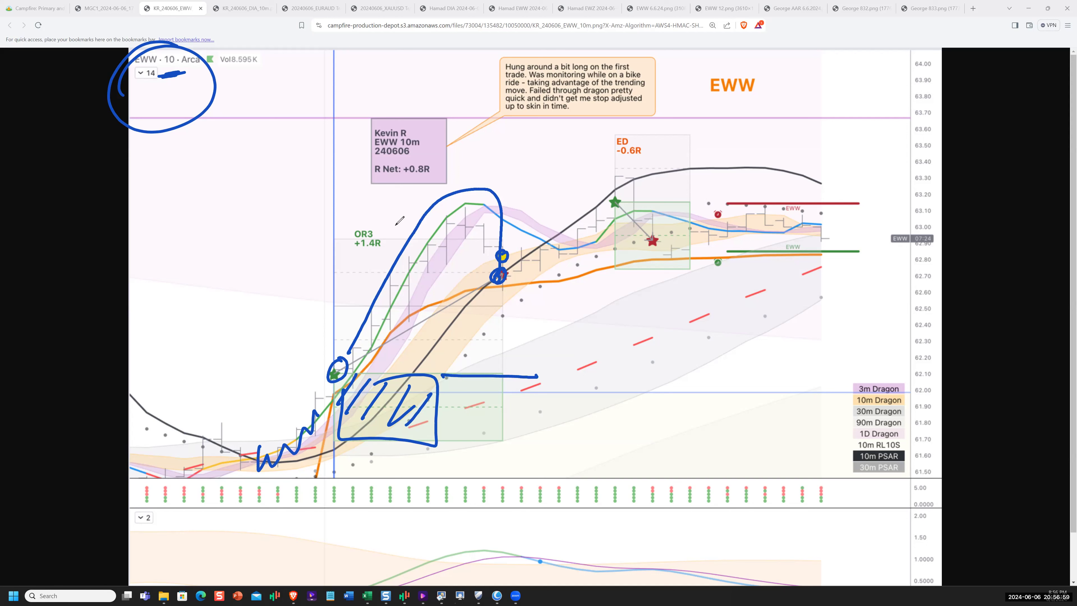
pyautogui.moveTo(396, 220)
pyautogui.mouseDown()
pyautogui.moveTo(390, 273)
pyautogui.moveTo(341, 229)
pyautogui.mouseUp()
pyautogui.moveTo(371, 266); pyautogui.dragTo(415, 207)
pyautogui.moveTo(622, 196)
pyautogui.mouseDown()
pyautogui.moveTo(611, 194)
pyautogui.moveTo(609, 209)
pyautogui.moveTo(628, 203)
pyautogui.mouseUp()
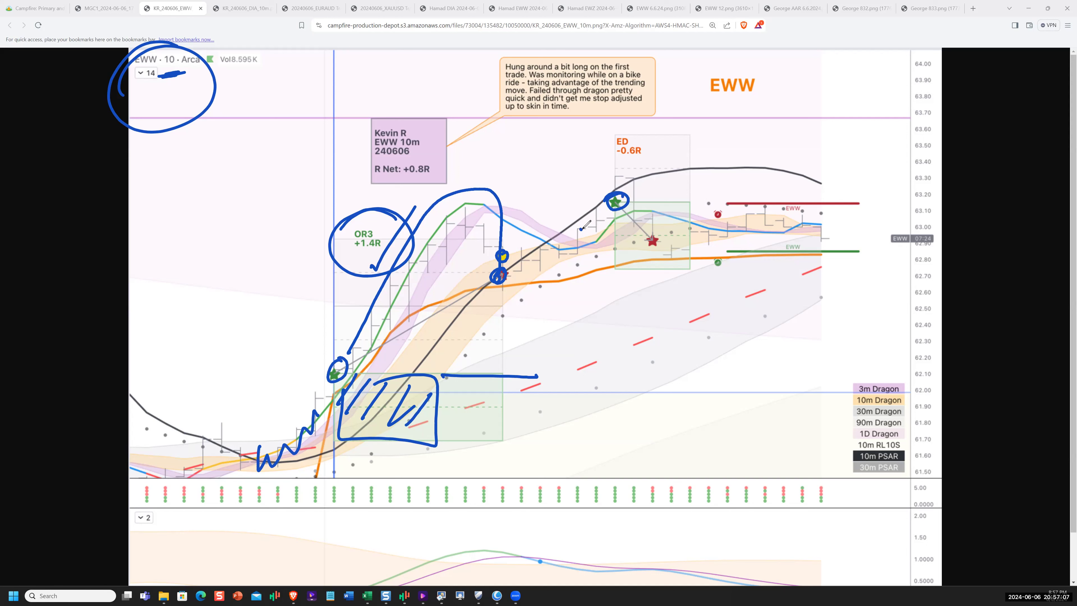
pyautogui.moveTo(581, 230)
pyautogui.mouseDown()
pyautogui.moveTo(635, 199)
pyautogui.moveTo(656, 238)
pyautogui.moveTo(663, 234)
pyautogui.mouseUp()
pyautogui.moveTo(642, 237); pyautogui.dragTo(687, 246)
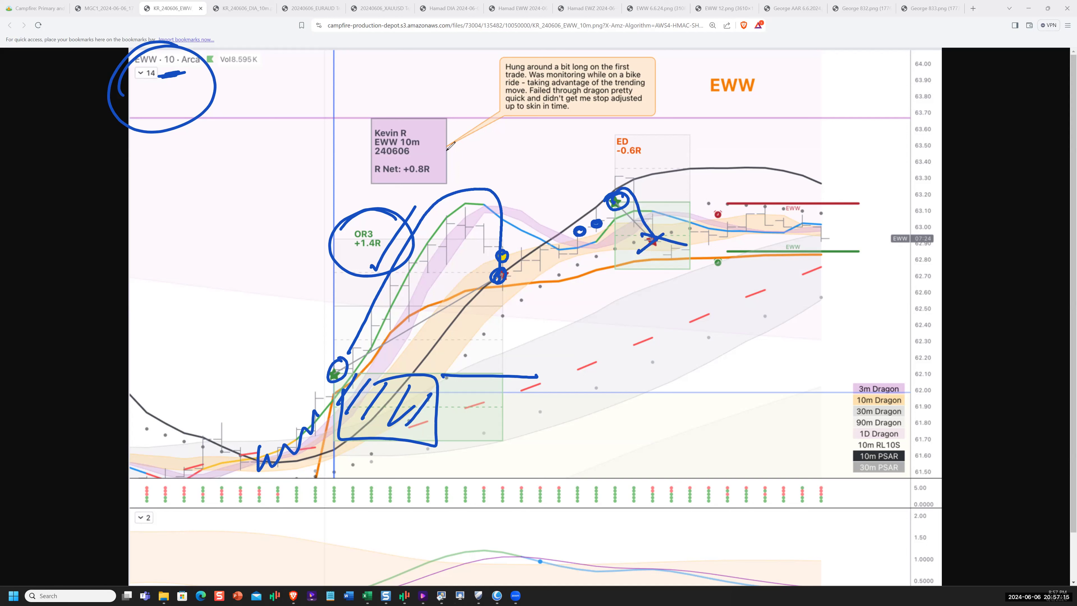
# Circle the R Net +0.8R result and underline -0.6R, then clear all ink from the chart
pyautogui.moveTo(447, 148)
pyautogui.mouseDown()
pyautogui.moveTo(387, 188)
pyautogui.moveTo(420, 152)
pyautogui.mouseUp()
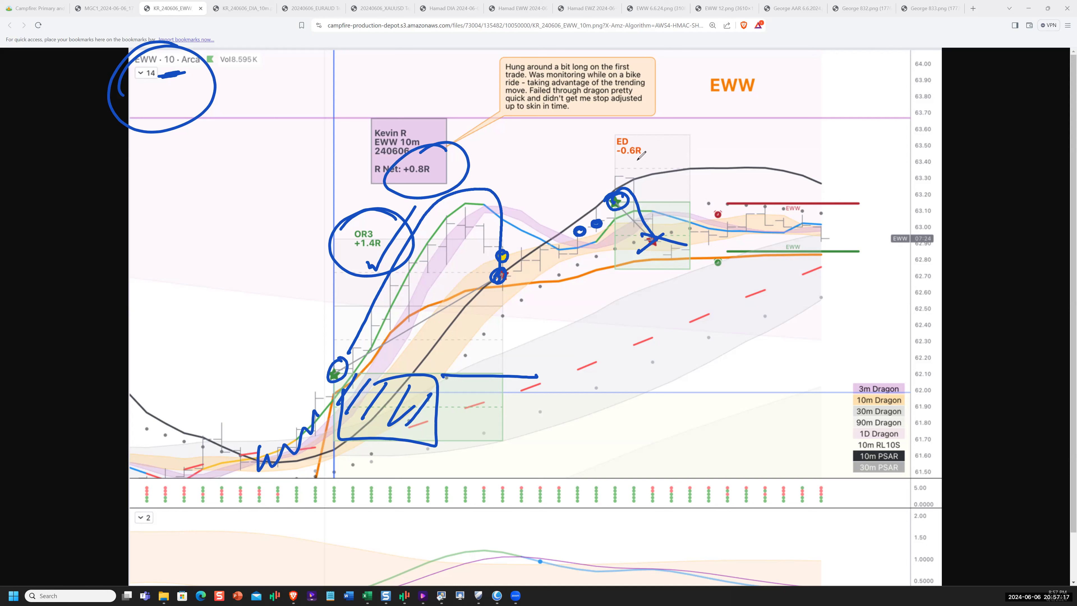
pyautogui.moveTo(620, 161); pyautogui.dragTo(664, 158)
pyautogui.moveTo(384, 154)
pyautogui.mouseDown()
pyautogui.moveTo(452, 151)
pyautogui.moveTo(382, 187)
pyautogui.moveTo(398, 155)
pyautogui.moveTo(382, 169)
pyautogui.mouseUp()
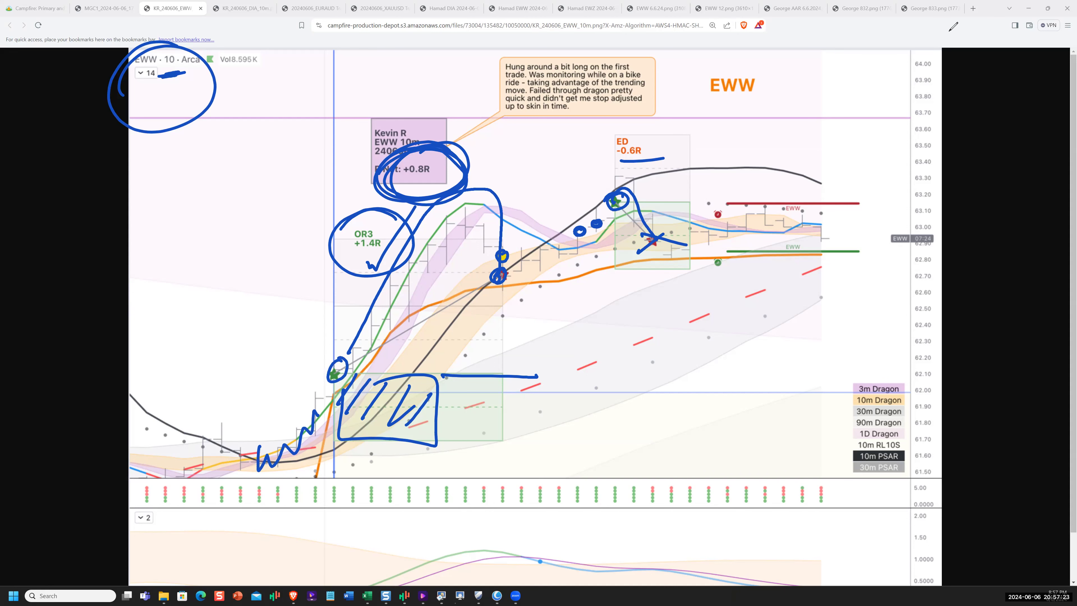
pyautogui.press('Escape')
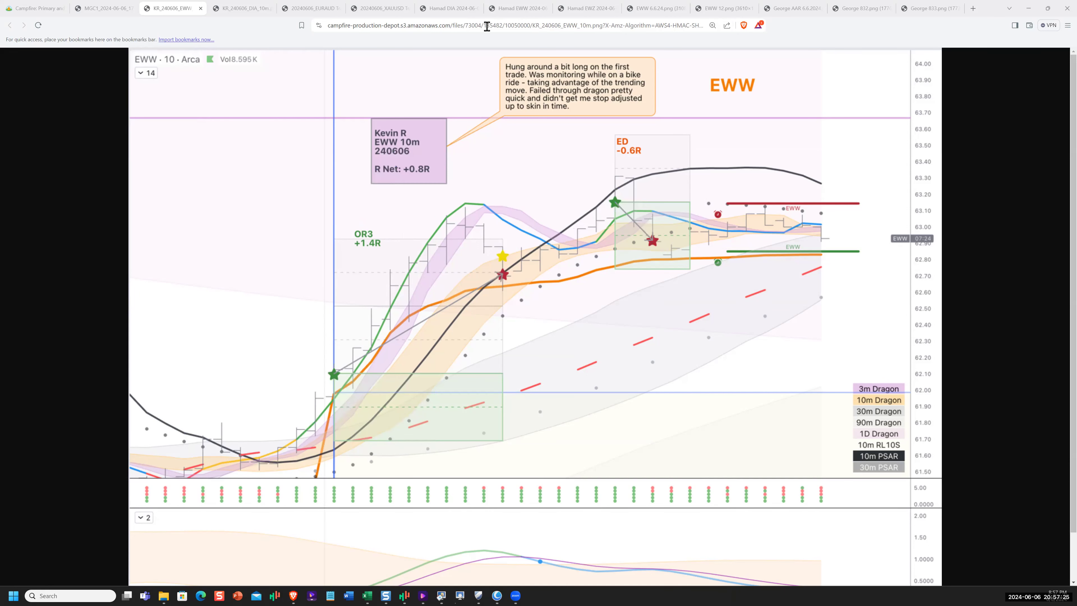
# On the DIA 10m chart, circle the green entry star, line the entry level, and mark the peak and yellow exit star
pyautogui.click(245, 9)
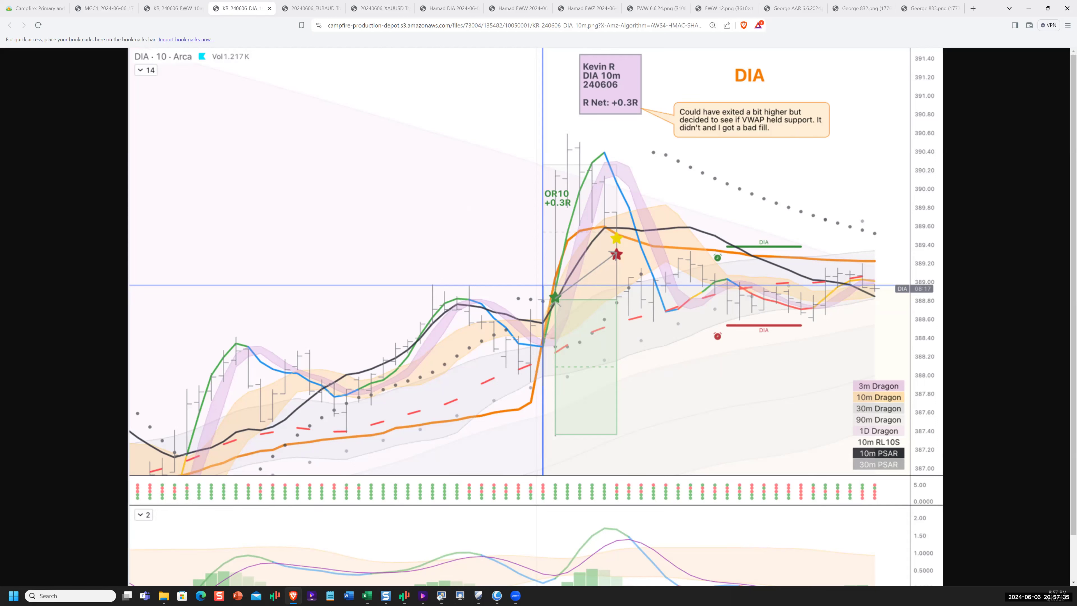
pyautogui.moveTo(561, 288); pyautogui.dragTo(556, 345)
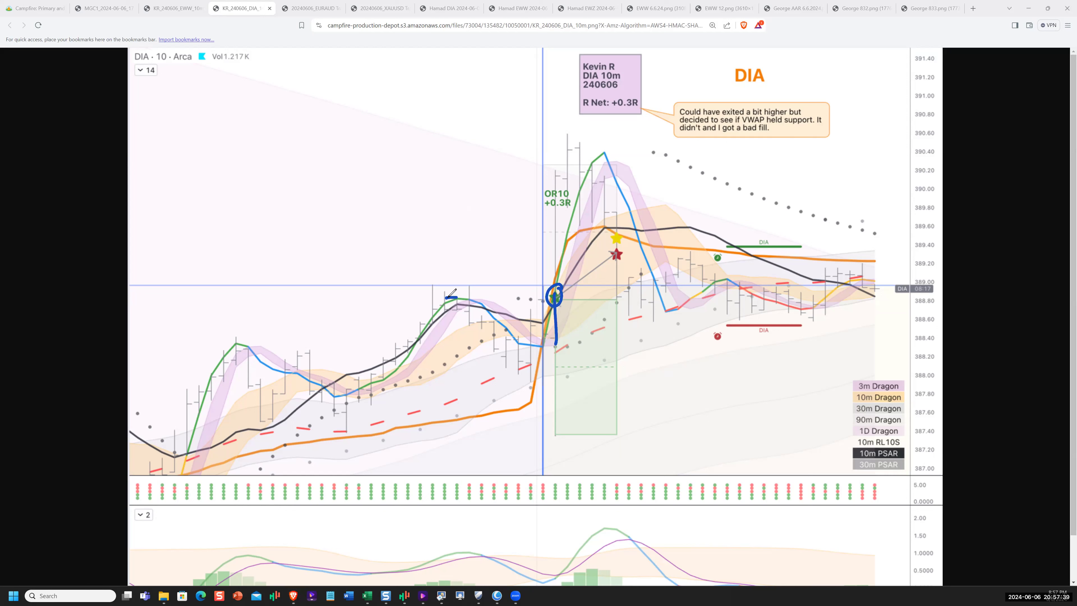
pyautogui.moveTo(446, 297); pyautogui.dragTo(685, 296)
pyautogui.moveTo(554, 233)
pyautogui.mouseDown()
pyautogui.moveTo(556, 272)
pyautogui.moveTo(568, 147)
pyautogui.moveTo(598, 149)
pyautogui.moveTo(611, 233)
pyautogui.mouseUp()
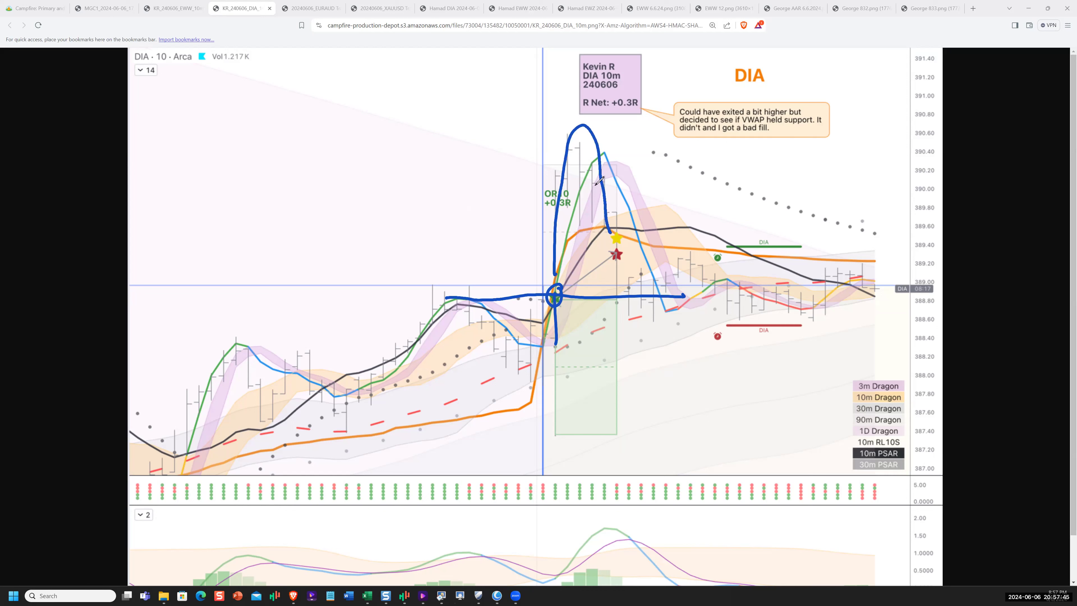
pyautogui.moveTo(596, 185); pyautogui.dragTo(598, 187)
pyautogui.moveTo(620, 229); pyautogui.dragTo(622, 255)
pyautogui.moveTo(568, 293); pyautogui.dragTo(618, 256)
# Circle the R Net +0.3R result and mark the price peak, then clear the ink and move to the EURAUD chart
pyautogui.moveTo(649, 90)
pyautogui.mouseDown()
pyautogui.moveTo(619, 87)
pyautogui.moveTo(671, 90)
pyautogui.mouseUp()
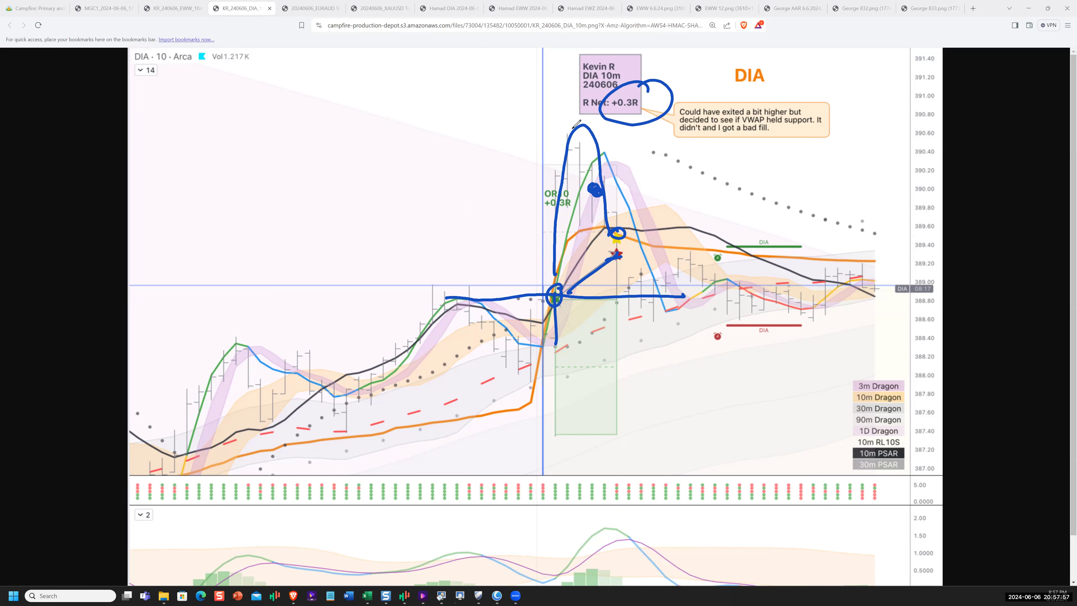
pyautogui.moveTo(570, 131)
pyautogui.mouseDown()
pyautogui.moveTo(556, 131)
pyautogui.moveTo(586, 138)
pyautogui.moveTo(587, 121)
pyautogui.moveTo(579, 144)
pyautogui.moveTo(592, 127)
pyautogui.mouseUp()
pyautogui.moveTo(585, 168); pyautogui.dragTo(640, 181)
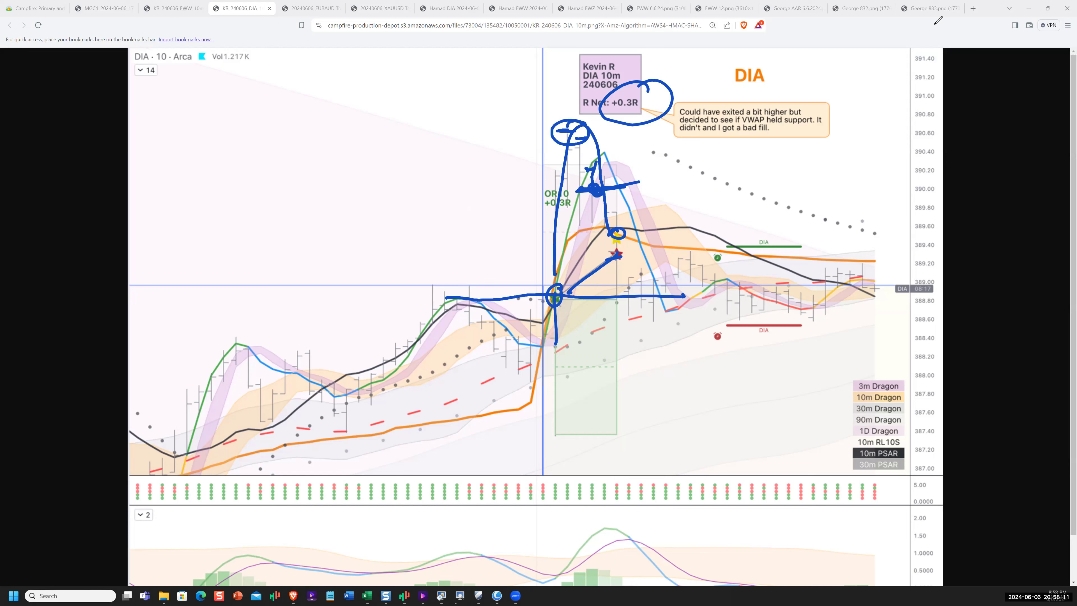
pyautogui.press('Escape')
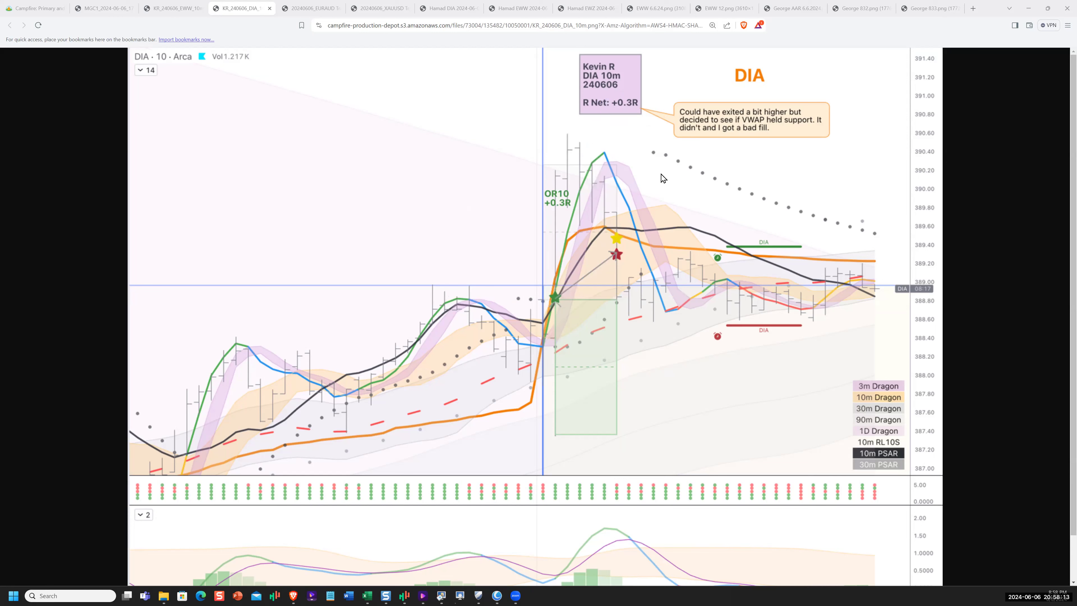
pyautogui.click(311, 8)
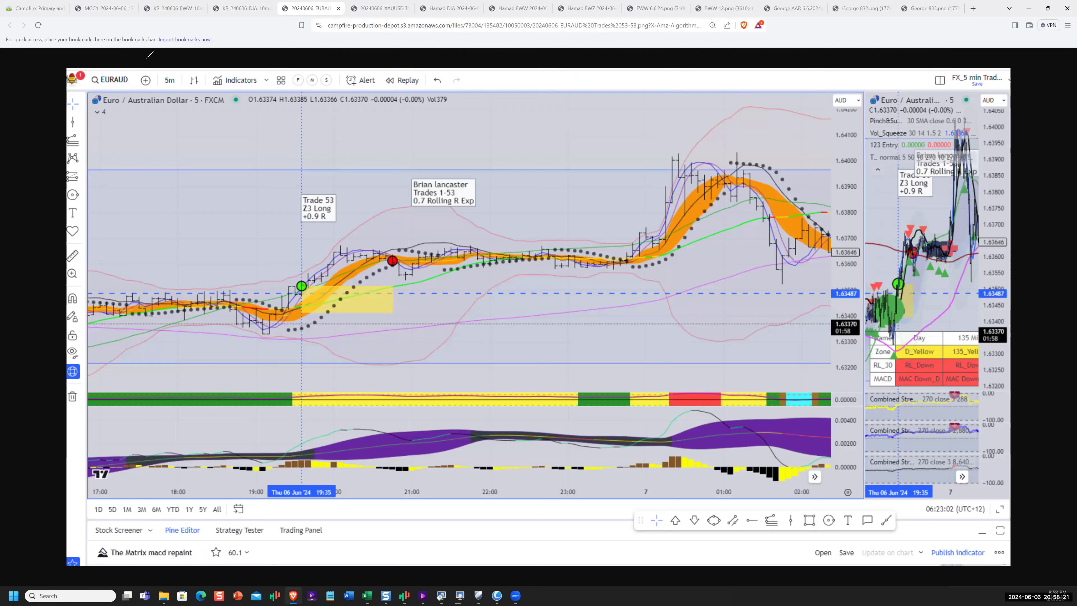
# Circle the 5-minute timeframe and the Trade 53 Z3 Long +0.9 R label, trace the price path, then clear
pyautogui.moveTo(205, 90); pyautogui.dragTo(102, 110)
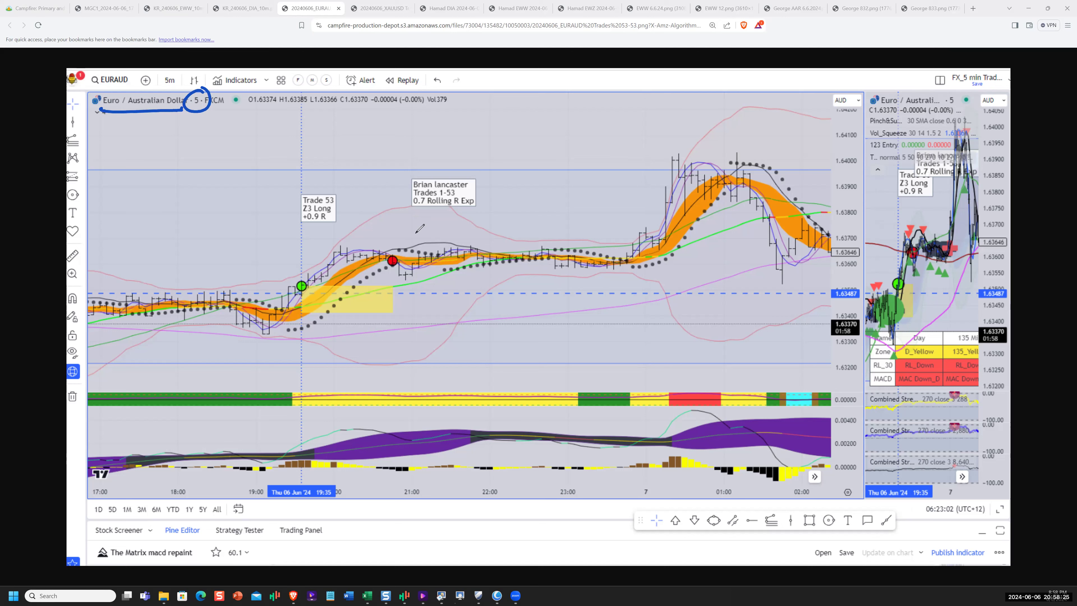
pyautogui.moveTo(303, 277)
pyautogui.mouseDown()
pyautogui.moveTo(327, 250)
pyautogui.moveTo(384, 241)
pyautogui.moveTo(441, 255)
pyautogui.moveTo(536, 248)
pyautogui.moveTo(587, 274)
pyautogui.moveTo(666, 238)
pyautogui.mouseUp()
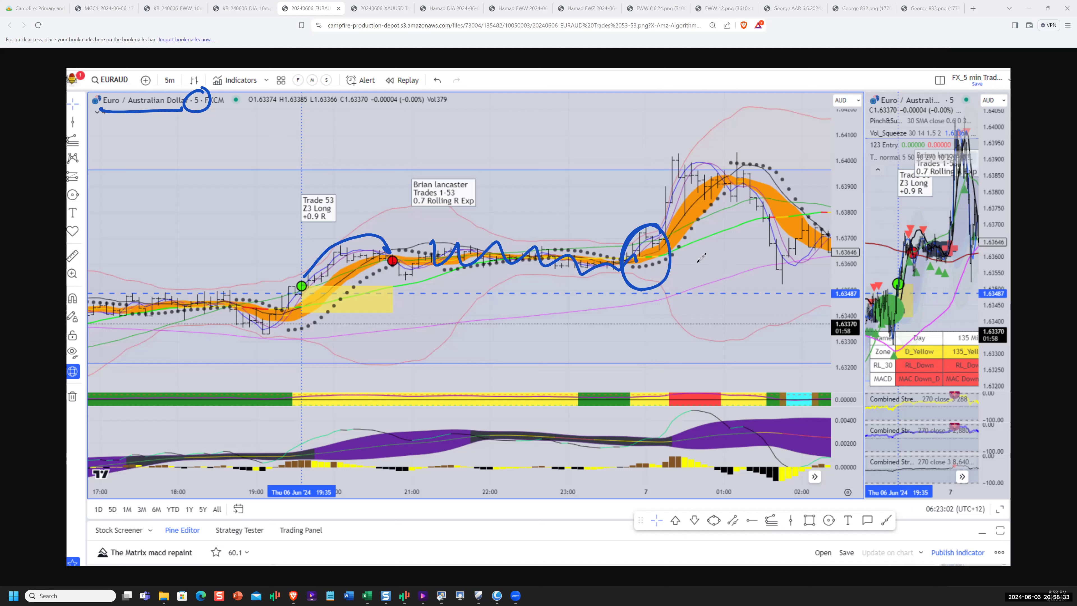
pyautogui.moveTo(344, 191)
pyautogui.mouseDown()
pyautogui.moveTo(282, 197)
pyautogui.moveTo(397, 243)
pyautogui.mouseUp()
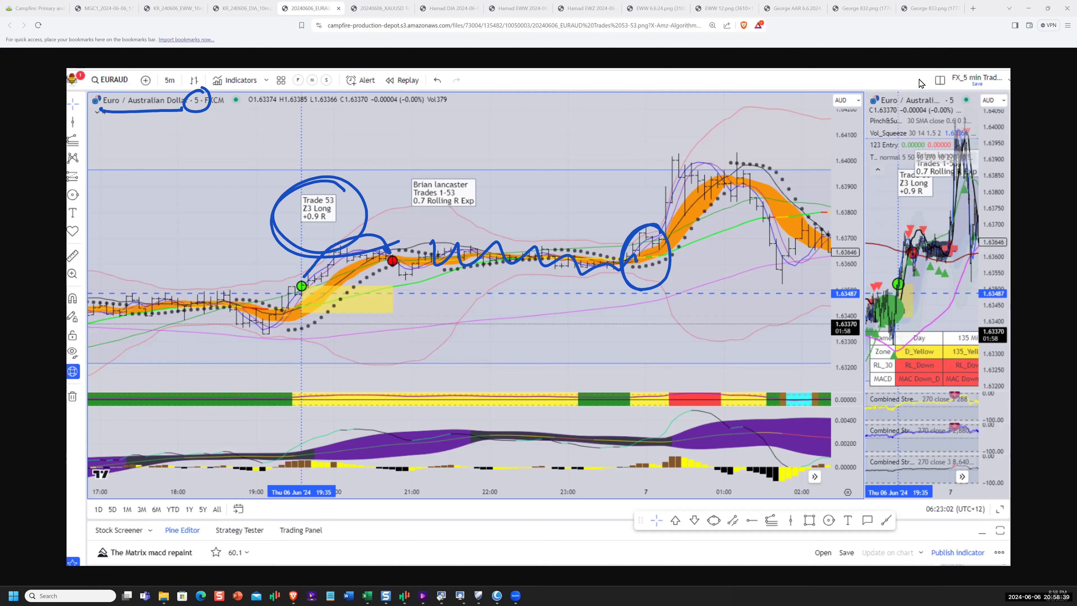
pyautogui.press('Escape')
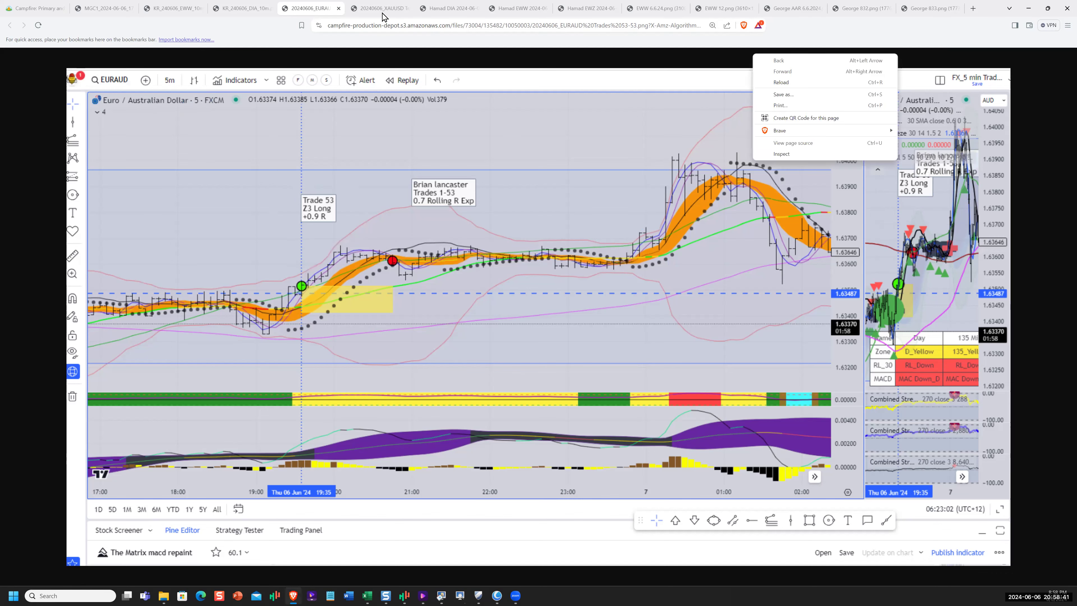
# On the XAUUSD gold chart, underline the title, link the red and green dots, circle the Trades 19-20 summary, then clear
pyautogui.click(382, 8)
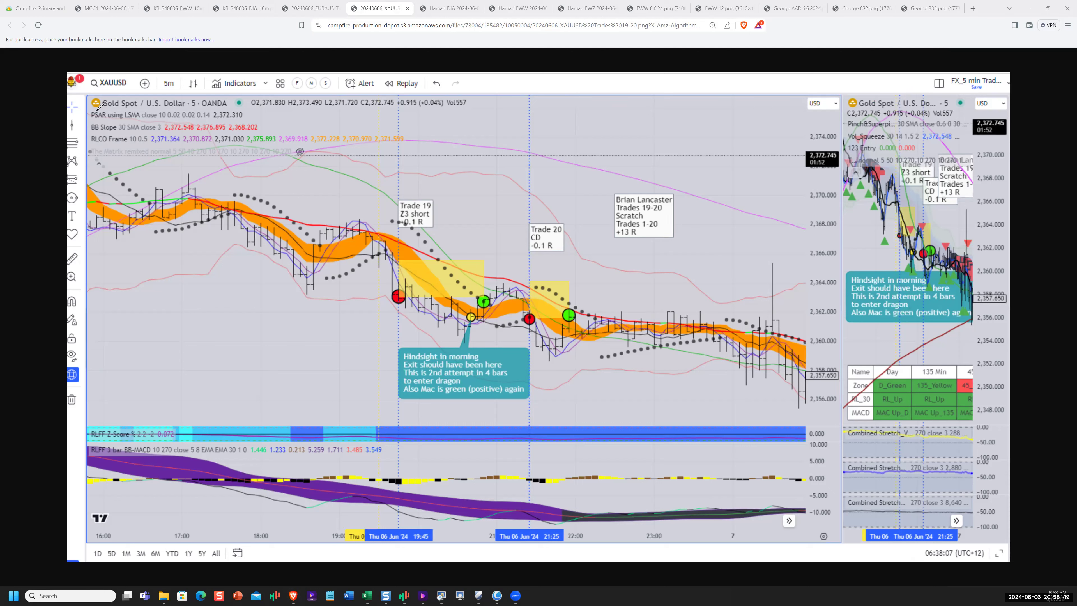
pyautogui.moveTo(92, 112)
pyautogui.mouseDown()
pyautogui.moveTo(183, 110)
pyautogui.moveTo(203, 94)
pyautogui.moveTo(208, 113)
pyautogui.mouseUp()
pyautogui.moveTo(408, 298)
pyautogui.mouseDown()
pyautogui.moveTo(489, 295)
pyautogui.moveTo(589, 316)
pyautogui.mouseUp()
pyautogui.moveTo(648, 208); pyautogui.dragTo(657, 217)
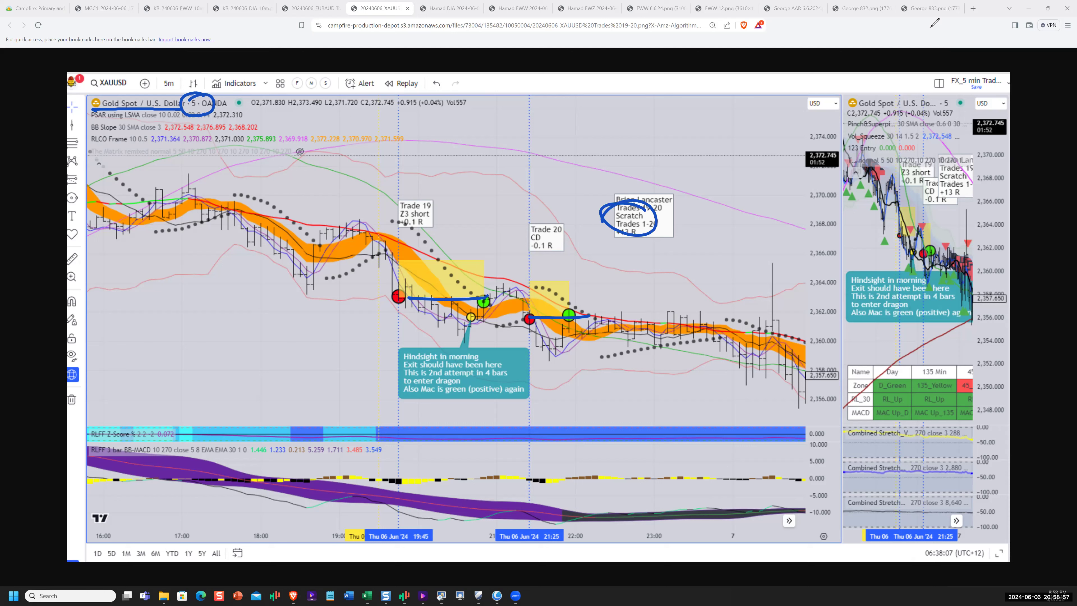
pyautogui.press('e')
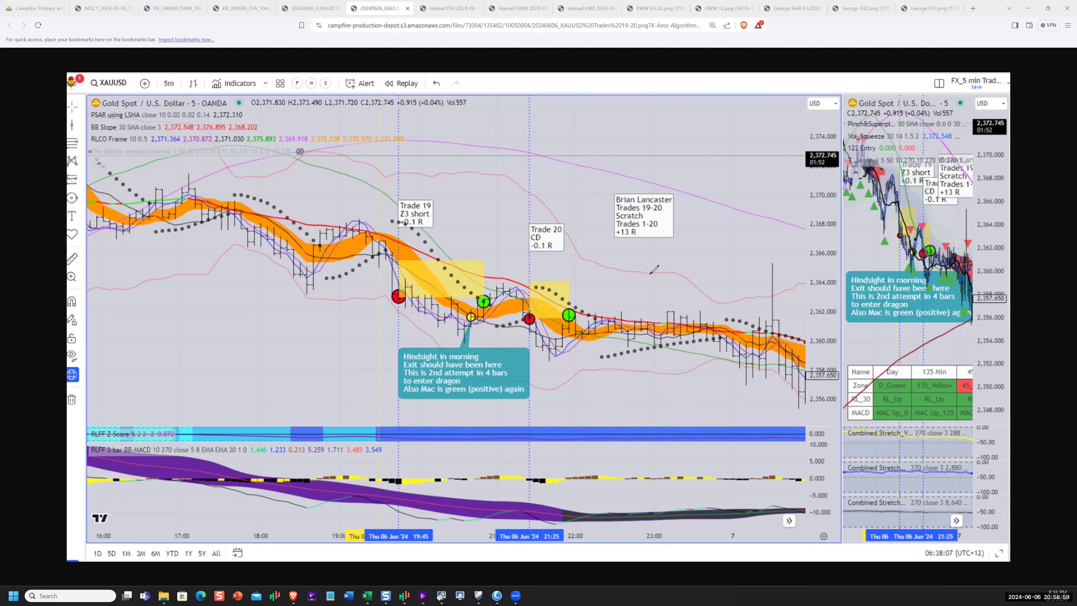
# Circle the Trades 1-20 count with an arrow pointing to it, erase it, then switch to the DIA self-coaching chart
pyautogui.moveTo(663, 212)
pyautogui.mouseDown()
pyautogui.moveTo(645, 225)
pyautogui.moveTo(671, 232)
pyautogui.moveTo(658, 214)
pyautogui.mouseUp()
pyautogui.moveTo(630, 272)
pyautogui.mouseDown()
pyautogui.moveTo(628, 245)
pyautogui.moveTo(640, 252)
pyautogui.mouseUp()
pyautogui.press('Escape')
pyautogui.click(442, 11)
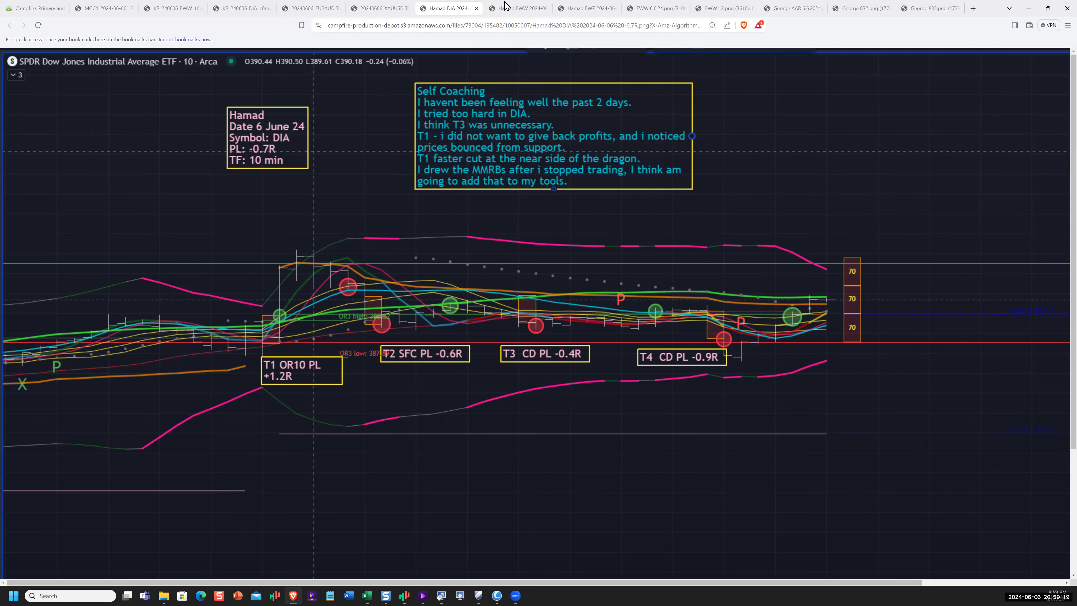
# On the EWW Mexico ETF chart, draw four yellow downward strokes and a long down arrow at right, then go to EWZ
pyautogui.click(510, 11)
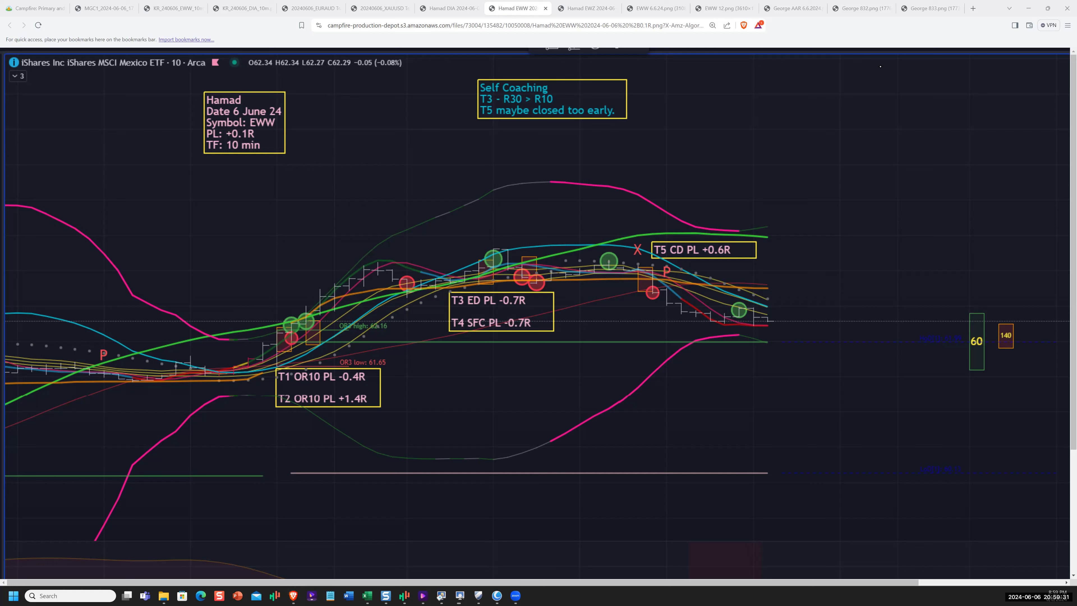
pyautogui.moveTo(787, 323); pyautogui.dragTo(788, 360)
pyautogui.moveTo(810, 339); pyautogui.dragTo(825, 407)
pyautogui.moveTo(852, 408); pyautogui.dragTo(853, 449)
pyautogui.moveTo(871, 440); pyautogui.dragTo(884, 535)
pyautogui.moveTo(730, 368)
pyautogui.mouseDown()
pyautogui.moveTo(843, 541)
pyautogui.moveTo(826, 542)
pyautogui.mouseUp()
pyautogui.moveTo(845, 507); pyautogui.dragTo(854, 546)
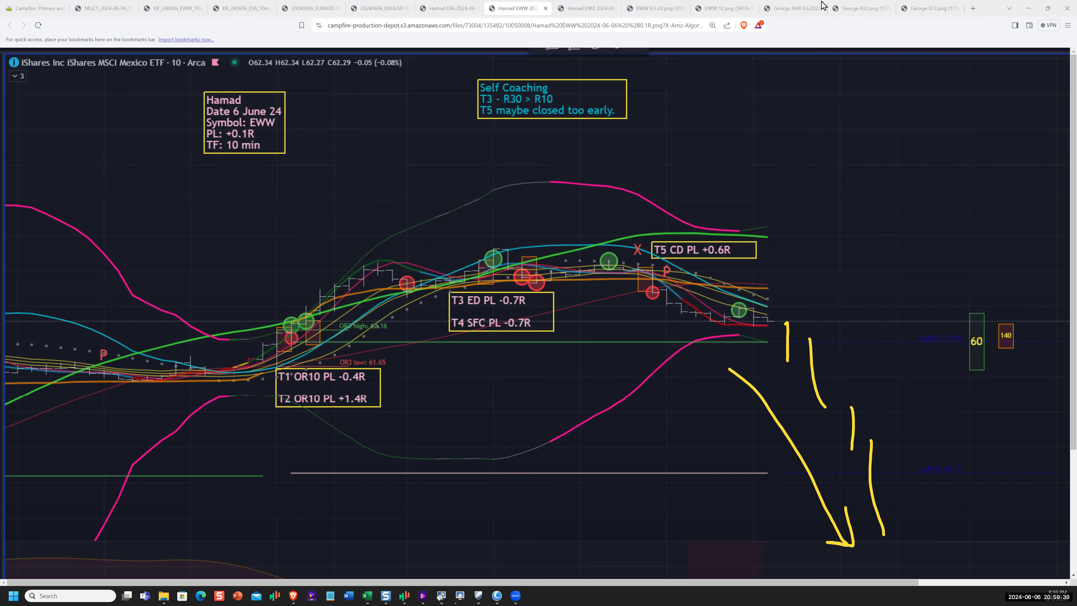
pyautogui.click(593, 10)
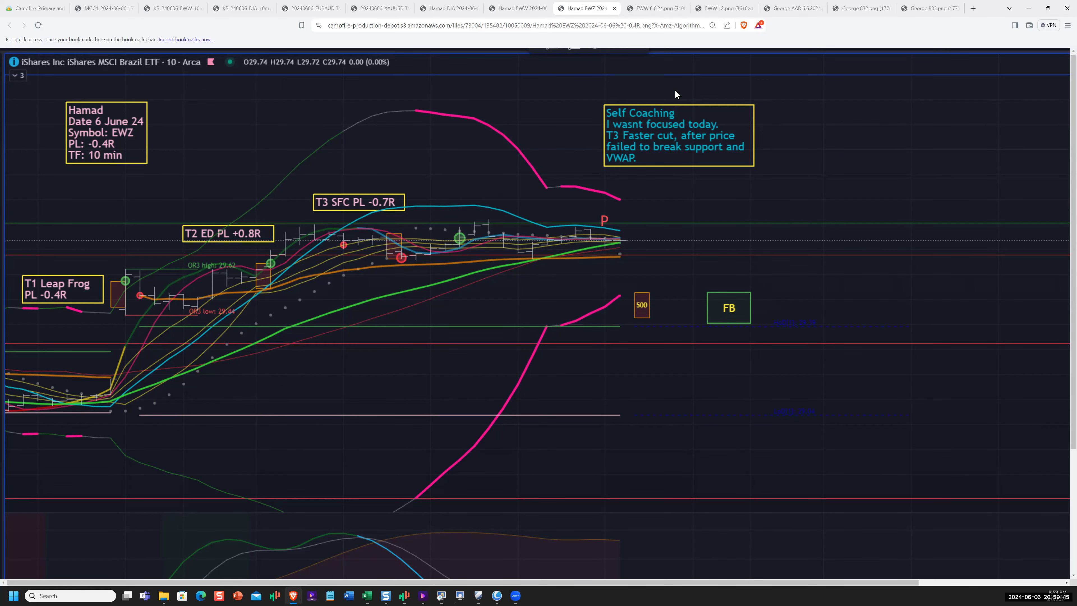
# On the EWW 6.6.24 chart, circle the OR 10 entry and red CD dot, linking it to the encircled +7.19 R exit
pyautogui.click(655, 11)
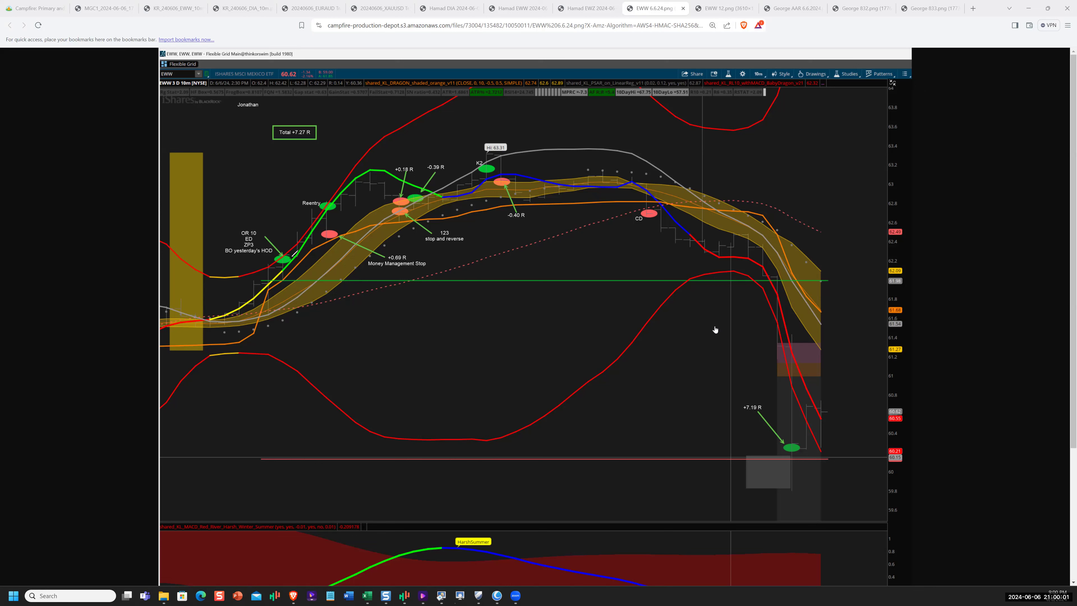
pyautogui.moveTo(328, 231)
pyautogui.mouseDown()
pyautogui.moveTo(339, 250)
pyautogui.moveTo(332, 228)
pyautogui.moveTo(463, 192)
pyautogui.moveTo(493, 169)
pyautogui.mouseUp()
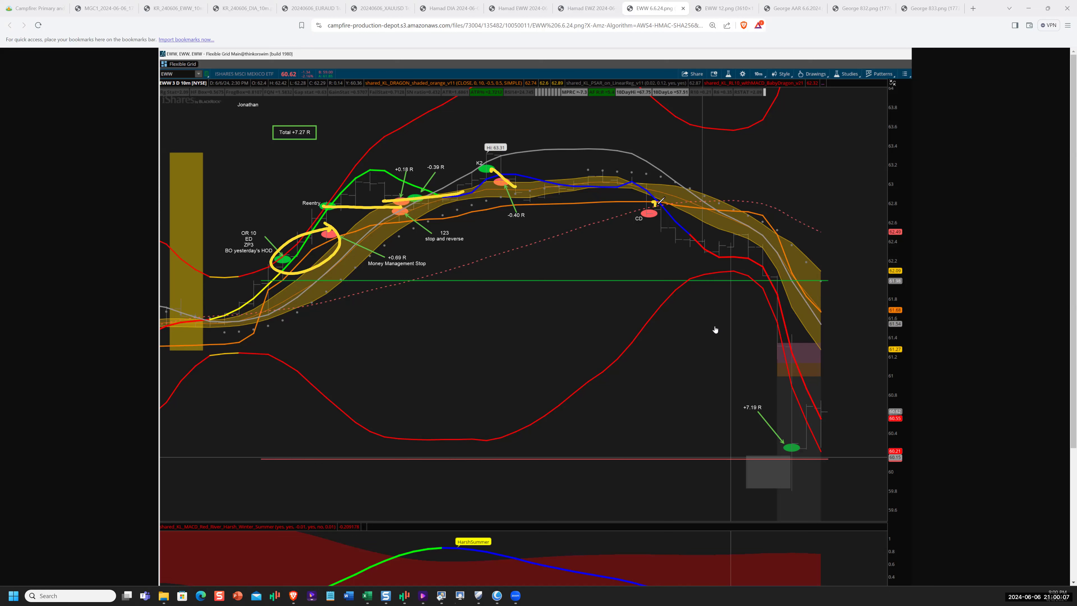
pyautogui.moveTo(657, 203)
pyautogui.mouseDown()
pyautogui.moveTo(653, 226)
pyautogui.moveTo(681, 221)
pyautogui.moveTo(760, 361)
pyautogui.moveTo(778, 443)
pyautogui.mouseUp()
pyautogui.moveTo(687, 406); pyautogui.dragTo(827, 407)
pyautogui.moveTo(726, 426); pyautogui.dragTo(750, 462)
# Write 7.2 inside the exit ellipse and circle the Total +7.27 R box, then switch to the EWW 12 chart
pyautogui.click(772, 457)
pyautogui.moveTo(738, 448); pyautogui.dragTo(832, 443)
pyautogui.moveTo(321, 123)
pyautogui.mouseDown()
pyautogui.moveTo(314, 153)
pyautogui.moveTo(316, 126)
pyautogui.mouseUp()
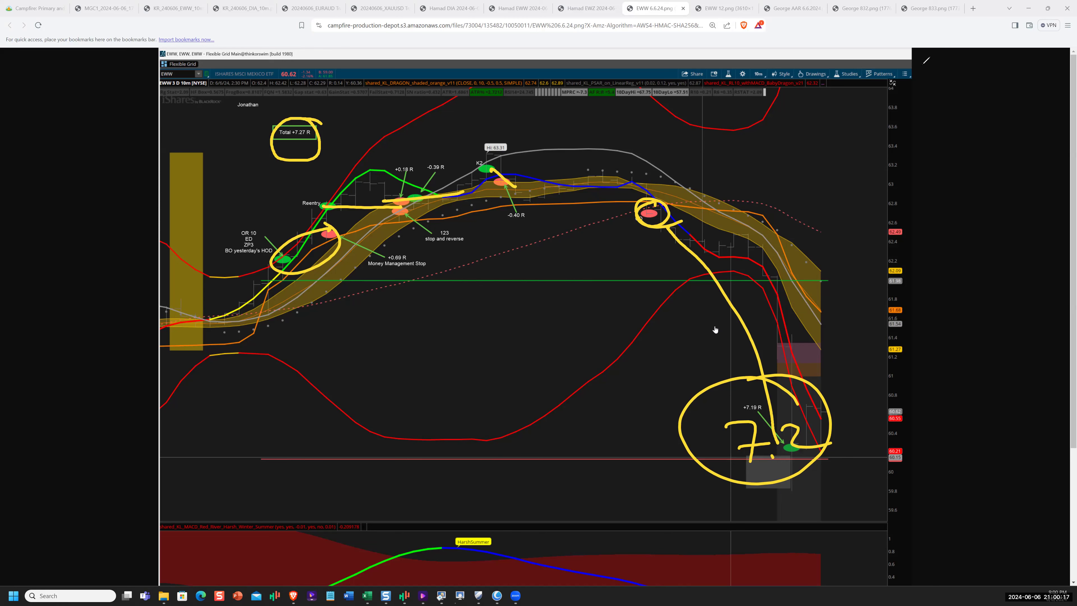
pyautogui.click(725, 8)
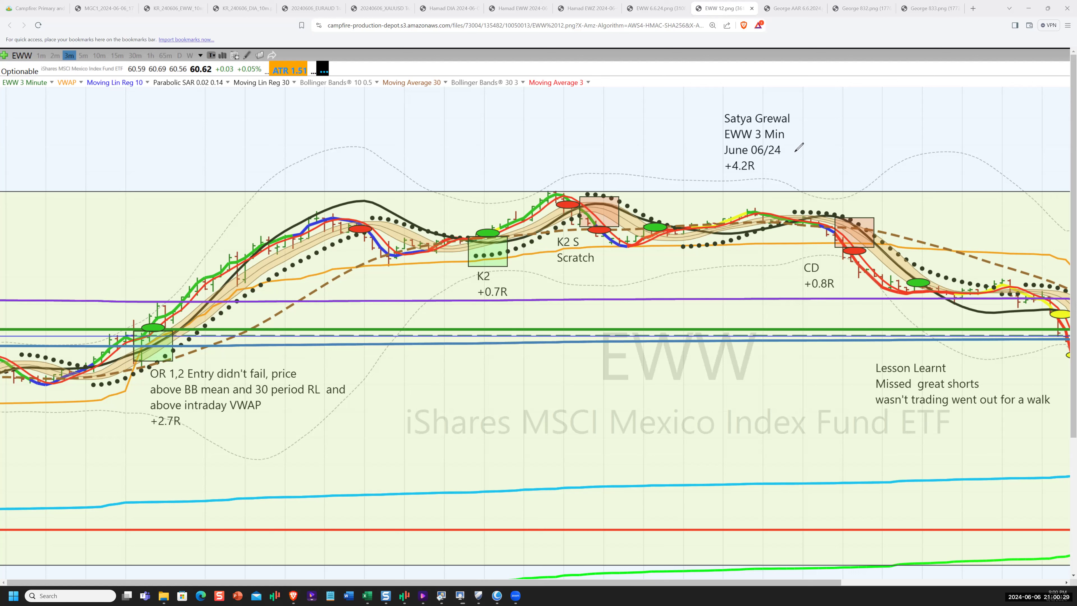
# Loop the +4.2R result, EWW 3 Min header, K2 trade and CD short area, scroll right, then open the AAR table
pyautogui.moveTo(774, 157)
pyautogui.mouseDown()
pyautogui.moveTo(727, 167)
pyautogui.moveTo(721, 127)
pyautogui.moveTo(799, 121)
pyautogui.moveTo(814, 145)
pyautogui.mouseUp()
pyautogui.moveTo(376, 217)
pyautogui.mouseDown()
pyautogui.moveTo(146, 345)
pyautogui.moveTo(132, 288)
pyautogui.moveTo(320, 278)
pyautogui.mouseUp()
pyautogui.moveTo(492, 244)
pyautogui.mouseDown()
pyautogui.moveTo(475, 212)
pyautogui.moveTo(575, 254)
pyautogui.mouseUp()
pyautogui.moveTo(668, 219)
pyautogui.mouseDown()
pyautogui.moveTo(610, 242)
pyautogui.moveTo(619, 209)
pyautogui.mouseUp()
pyautogui.moveTo(833, 242)
pyautogui.mouseDown()
pyautogui.moveTo(843, 272)
pyautogui.moveTo(888, 284)
pyautogui.mouseUp()
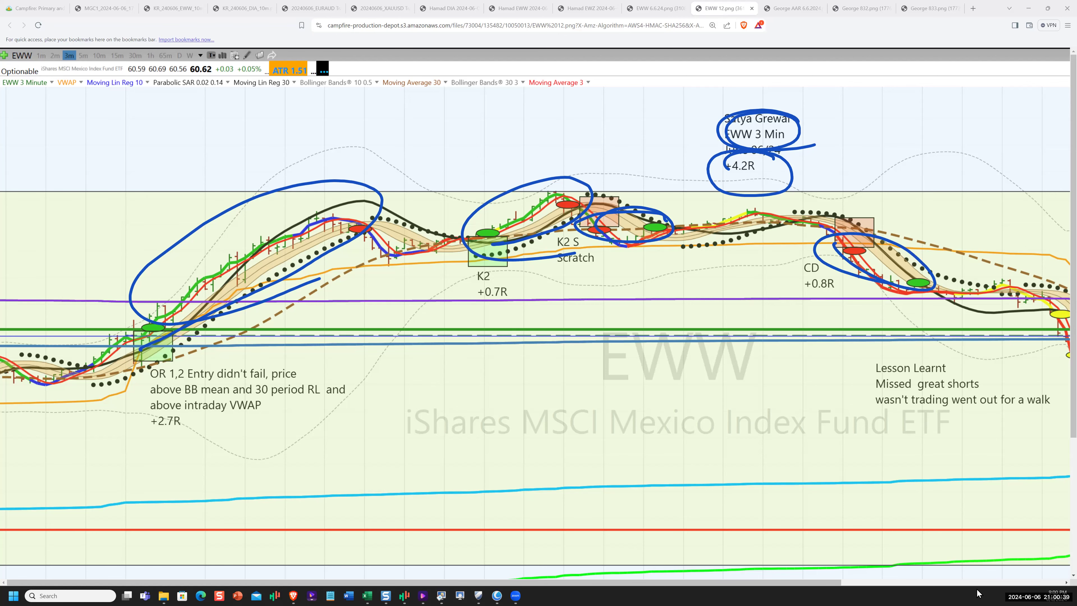
pyautogui.click(925, 584)
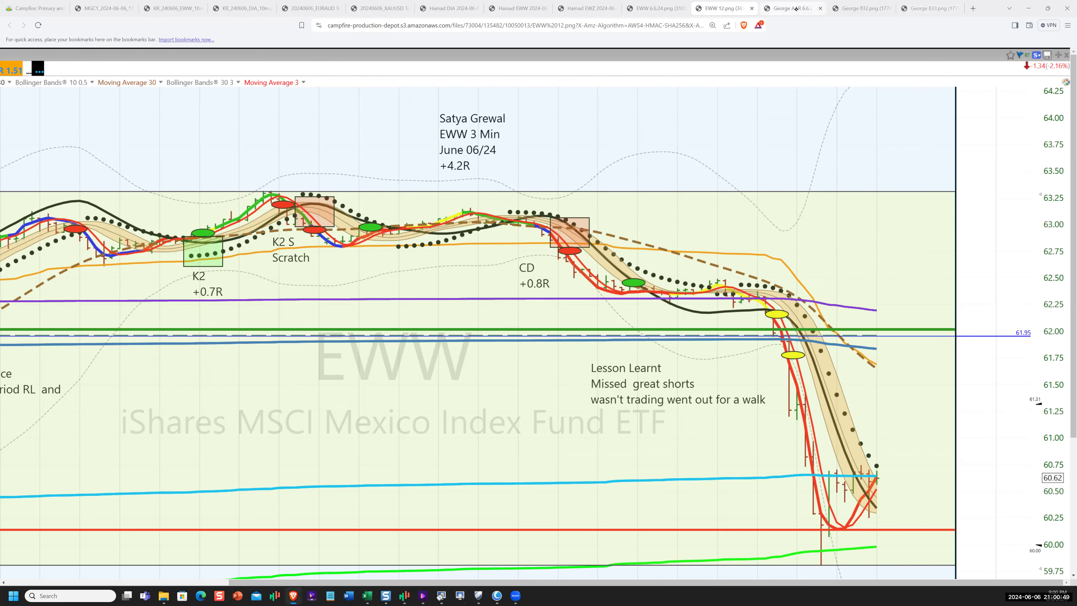
pyautogui.click(811, 12)
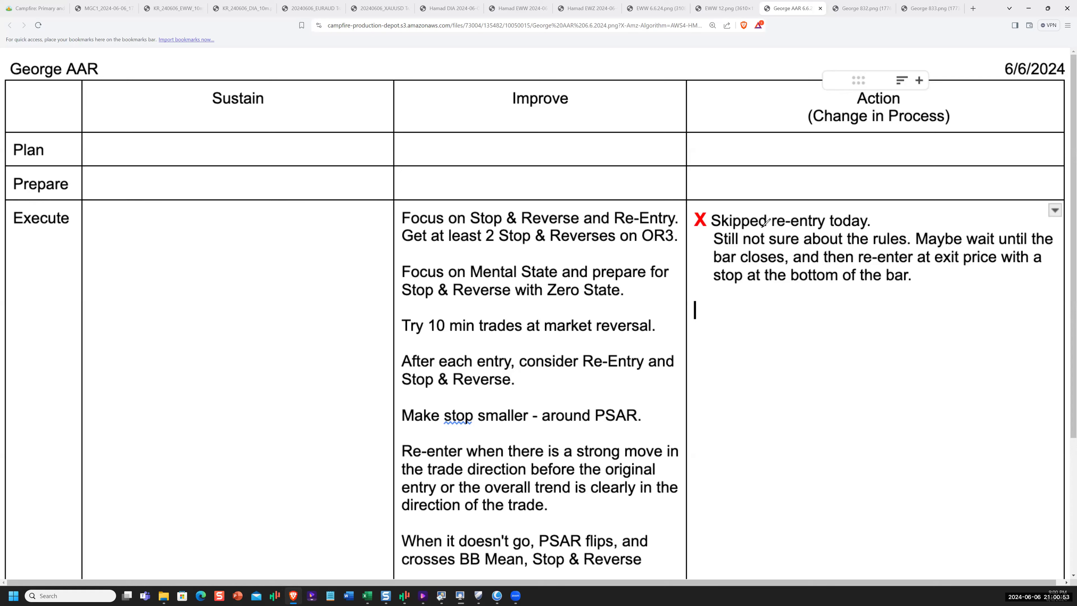
# Bracket the re-entry rule lines and sketch a rising staircase in the Action cell with a red stroke and blue dash
pyautogui.moveTo(766, 226)
pyautogui.mouseDown()
pyautogui.moveTo(742, 224)
pyautogui.moveTo(707, 293)
pyautogui.moveTo(789, 294)
pyautogui.mouseUp()
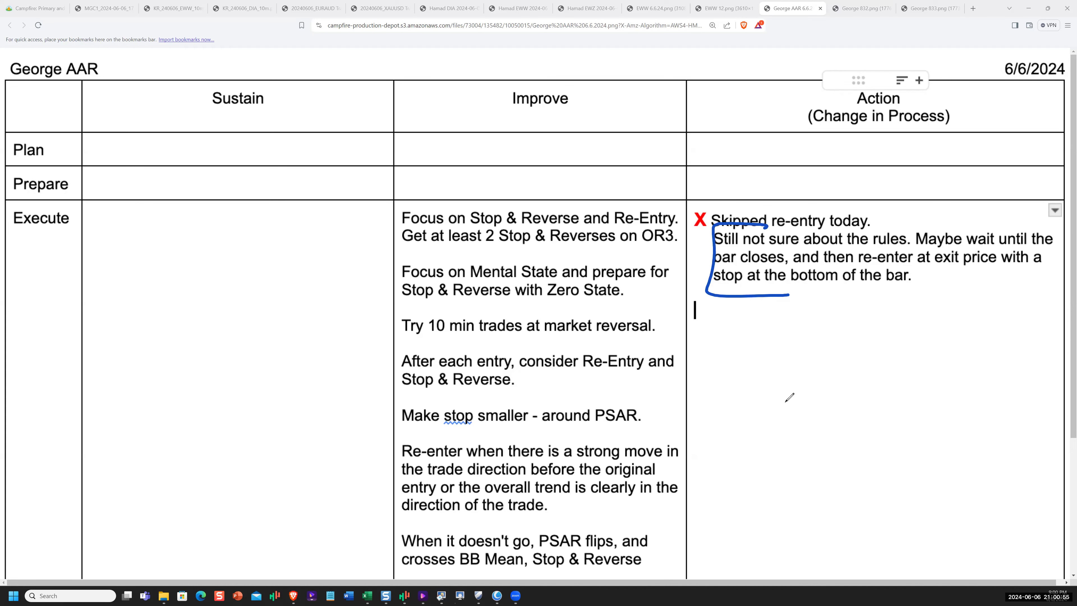
pyautogui.moveTo(751, 467)
pyautogui.mouseDown()
pyautogui.moveTo(769, 428)
pyautogui.moveTo(782, 440)
pyautogui.mouseUp()
pyautogui.moveTo(799, 401)
pyautogui.mouseDown()
pyautogui.moveTo(823, 319)
pyautogui.moveTo(846, 369)
pyautogui.mouseUp()
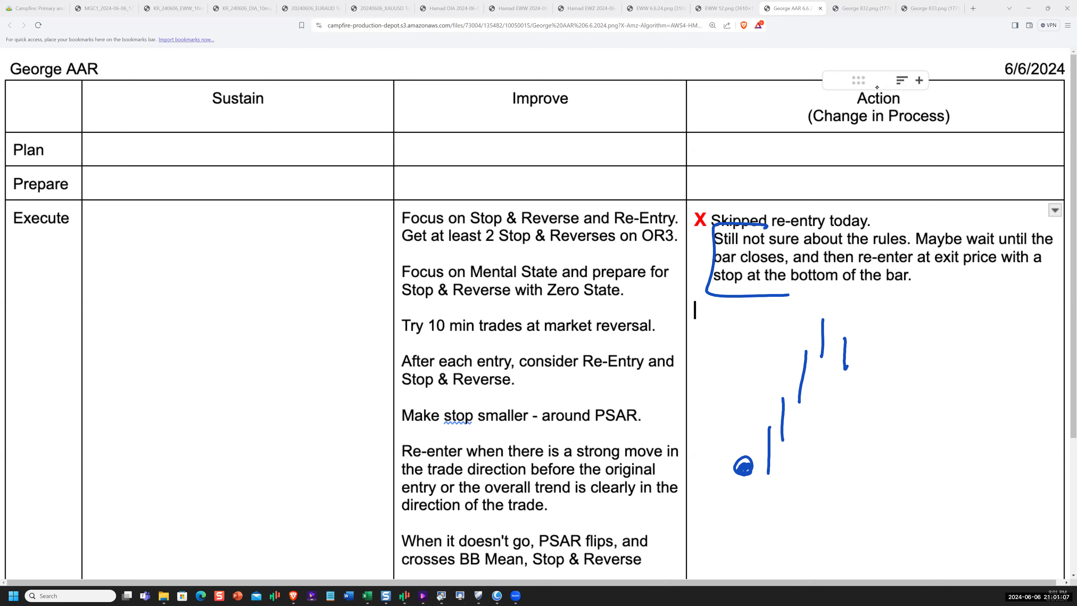
pyautogui.moveTo(838, 360)
pyautogui.mouseDown()
pyautogui.moveTo(857, 360)
pyautogui.moveTo(849, 365)
pyautogui.mouseUp()
pyautogui.moveTo(865, 355); pyautogui.dragTo(876, 352)
# Dot a line beneath the red mark, add a blue dot, and sketch another bar topped with a green line
pyautogui.click(840, 375)
pyautogui.click(848, 376)
pyautogui.click(855, 375)
pyautogui.click(863, 374)
pyautogui.click(869, 374)
pyautogui.click(878, 373)
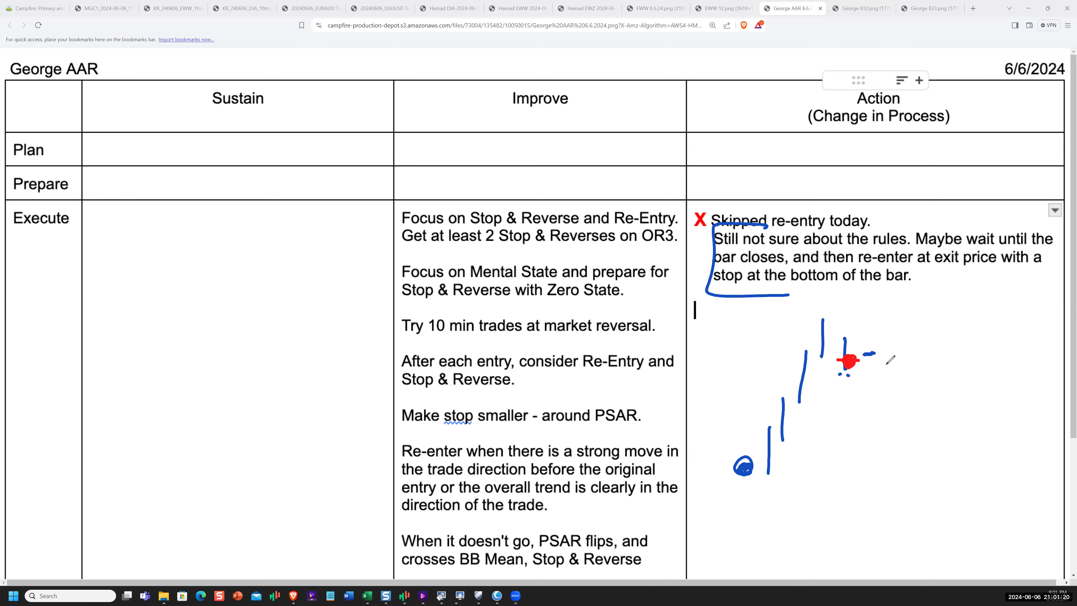
pyautogui.click(882, 350)
pyautogui.moveTo(869, 361); pyautogui.dragTo(872, 322)
pyautogui.moveTo(837, 335)
pyautogui.mouseDown()
pyautogui.moveTo(878, 332)
pyautogui.moveTo(863, 332)
pyautogui.mouseUp()
# Draw a red line beneath the dotted line and a hatched red box right of the bars
pyautogui.moveTo(841, 378); pyautogui.dragTo(906, 378)
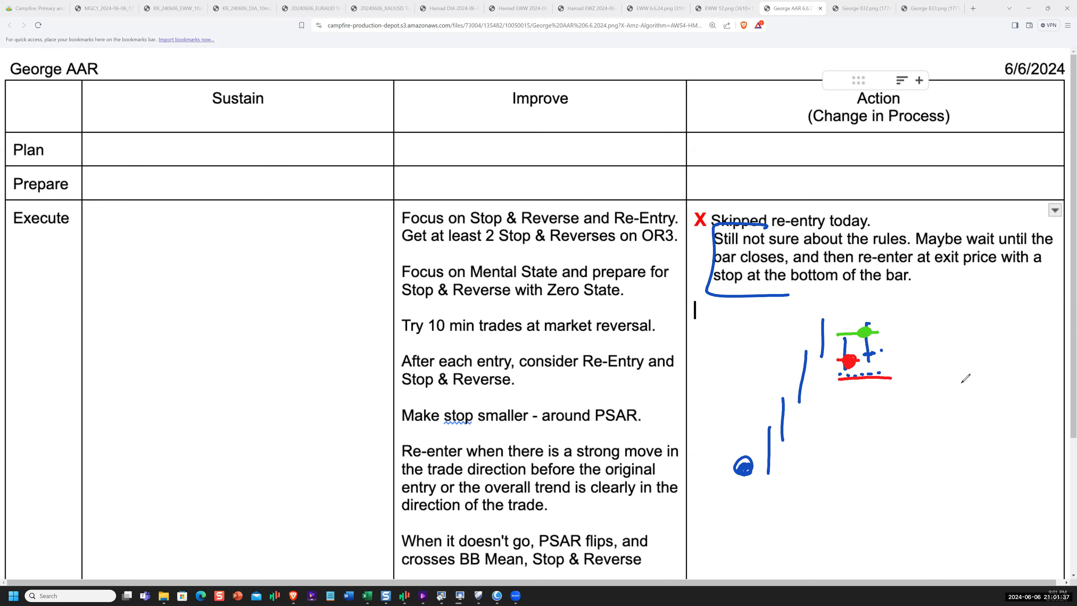
pyautogui.click(884, 334)
pyautogui.moveTo(885, 334); pyautogui.dragTo(926, 374)
pyautogui.moveTo(876, 327); pyautogui.dragTo(924, 375)
pyautogui.moveTo(908, 330); pyautogui.dragTo(891, 365)
pyautogui.moveTo(922, 346); pyautogui.dragTo(896, 368)
# Add a red line, outline a box below the hatched box, extend a dotted red line, then clear all ink
pyautogui.moveTo(712, 563)
pyautogui.mouseDown()
pyautogui.moveTo(722, 486)
pyautogui.moveTo(749, 493)
pyautogui.moveTo(728, 497)
pyautogui.mouseUp()
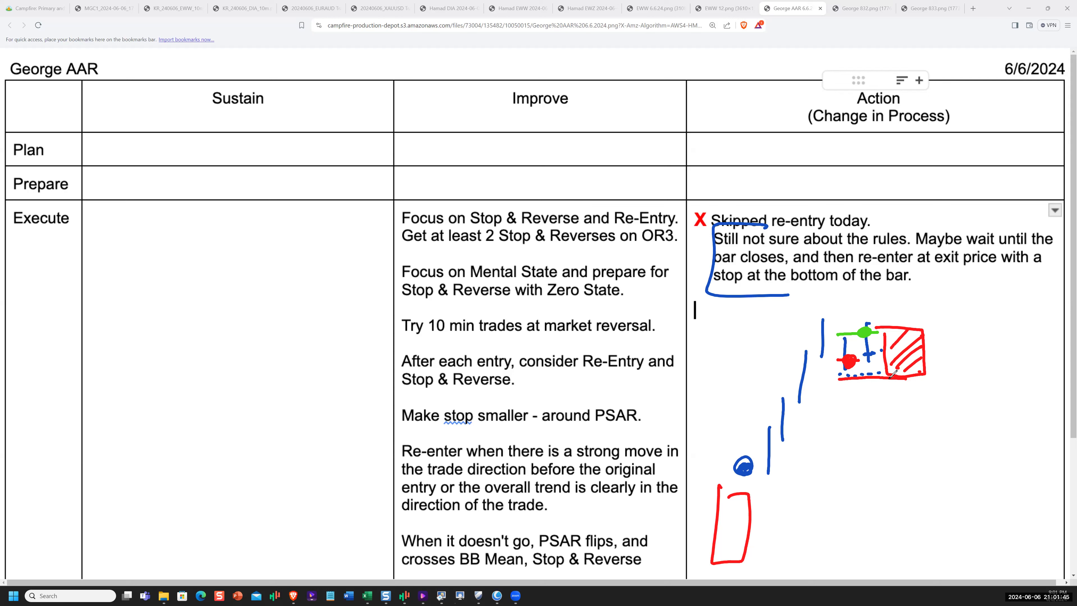
pyautogui.moveTo(892, 374)
pyautogui.mouseDown()
pyautogui.moveTo(892, 408)
pyautogui.moveTo(930, 412)
pyautogui.moveTo(933, 370)
pyautogui.mouseUp()
pyautogui.moveTo(838, 377)
pyautogui.mouseDown()
pyautogui.moveTo(962, 372)
pyautogui.moveTo(985, 386)
pyautogui.mouseUp()
pyautogui.click(974, 378)
pyautogui.click(983, 370)
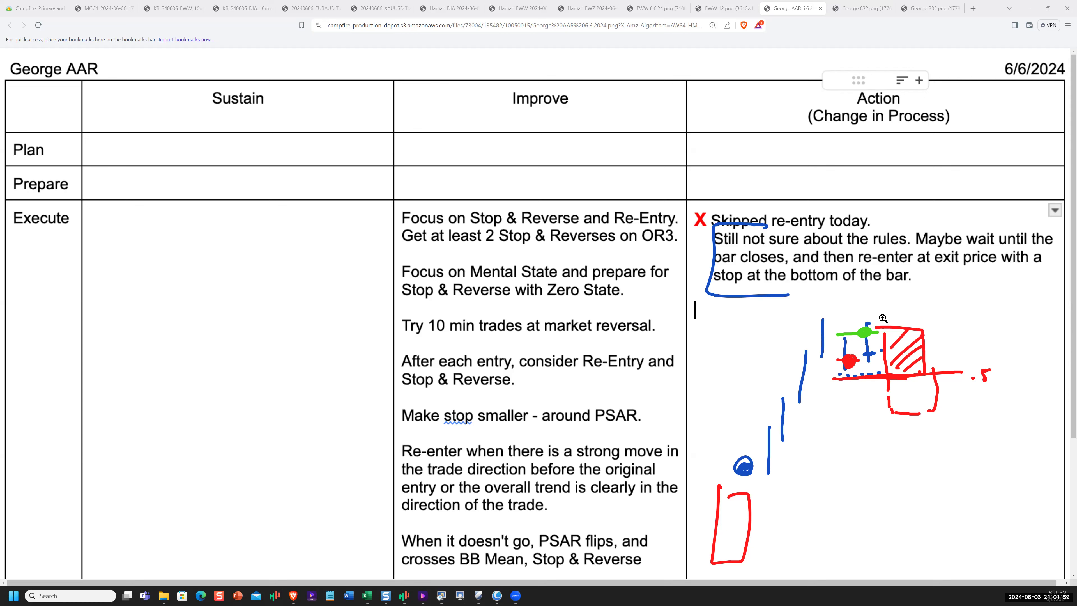
pyautogui.press('Escape')
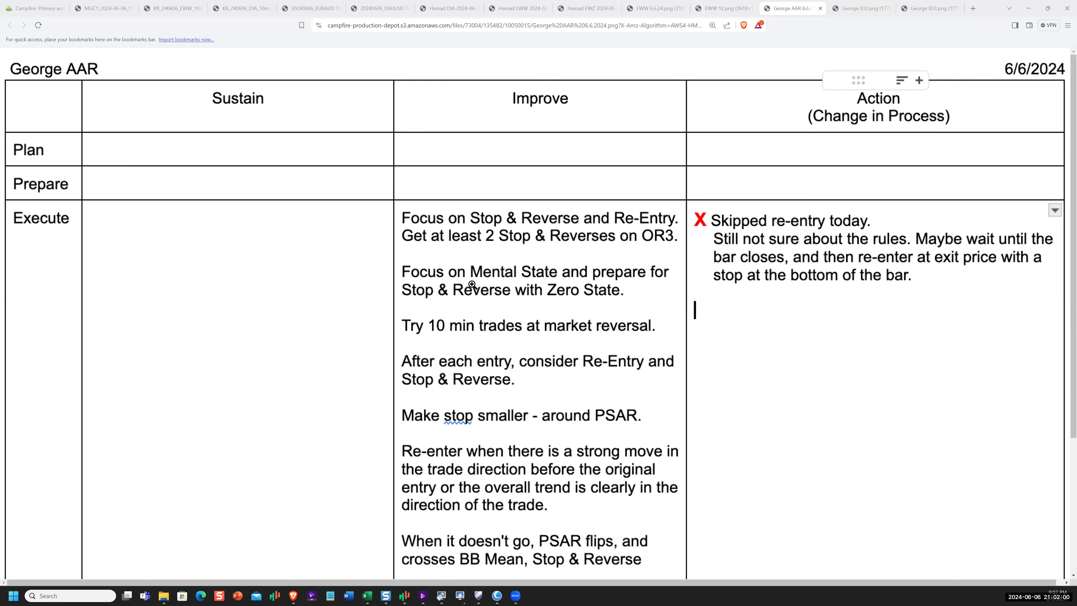
# On the 832 EWW chart, mark the 10a bar top, arch over the 11a peak, and add a green line and plus sign
pyautogui.click(861, 8)
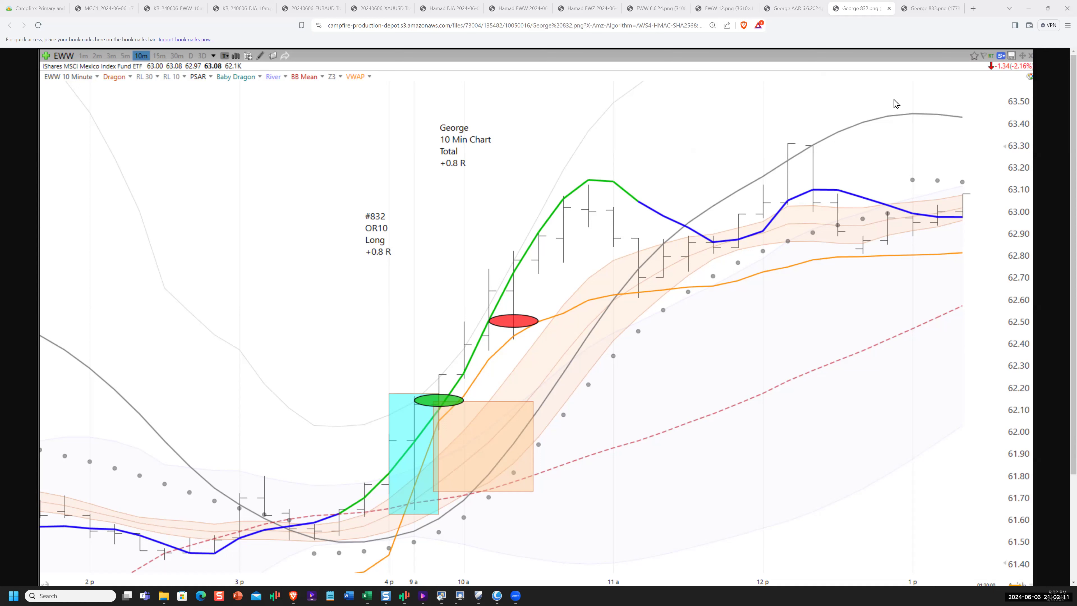
pyautogui.moveTo(479, 269)
pyautogui.mouseDown()
pyautogui.moveTo(533, 268)
pyautogui.moveTo(518, 263)
pyautogui.moveTo(527, 278)
pyautogui.moveTo(521, 254)
pyautogui.mouseUp()
pyautogui.moveTo(563, 200); pyautogui.dragTo(635, 236)
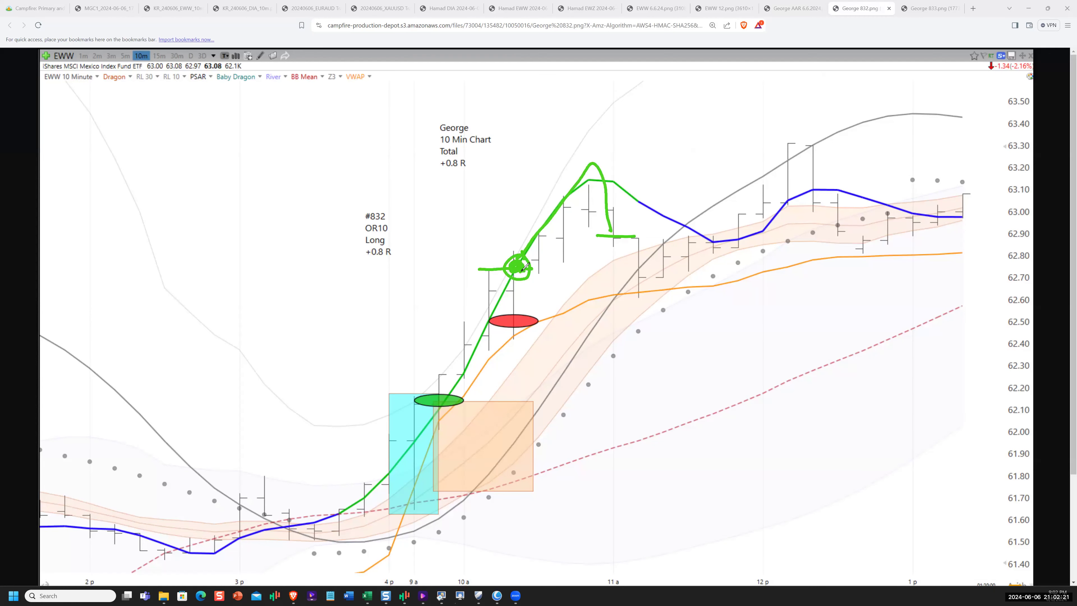
pyautogui.moveTo(526, 268)
pyautogui.mouseDown()
pyautogui.moveTo(647, 269)
pyautogui.moveTo(627, 264)
pyautogui.mouseUp()
pyautogui.moveTo(606, 254); pyautogui.dragTo(615, 254)
pyautogui.moveTo(610, 249); pyautogui.dragTo(610, 258)
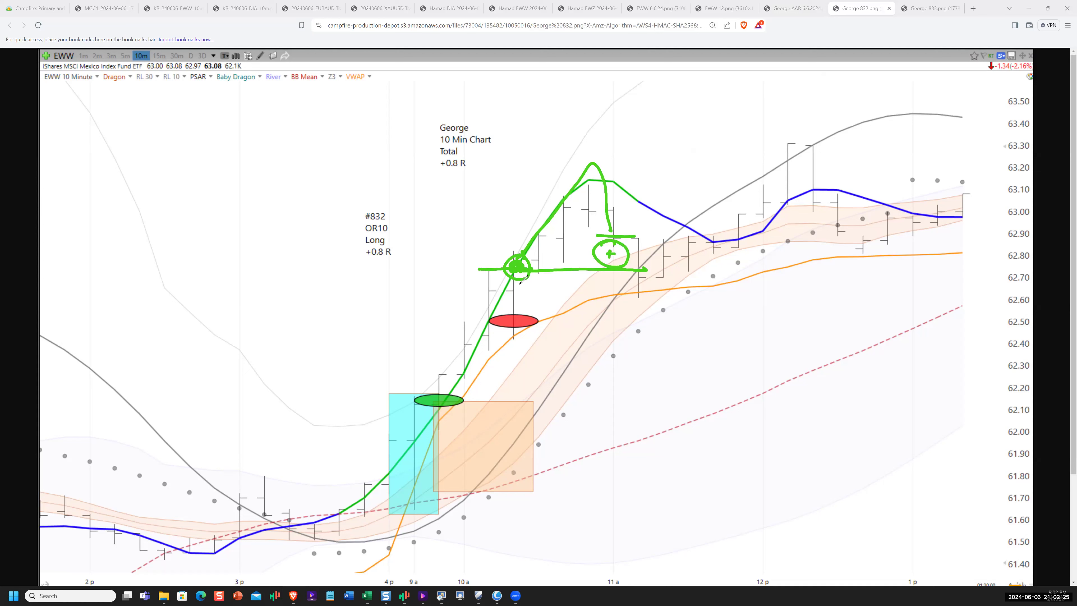
# Box the red ellipse in green with a line through it, add a dot and check mark, and draw a dashed line rightward
pyautogui.moveTo(517, 274); pyautogui.dragTo(516, 344)
pyautogui.moveTo(518, 272); pyautogui.dragTo(544, 272)
pyautogui.click(596, 305)
pyautogui.moveTo(599, 305); pyautogui.dragTo(644, 295)
pyautogui.moveTo(656, 279); pyautogui.dragTo(725, 260)
pyautogui.moveTo(730, 222); pyautogui.dragTo(755, 210)
# Draw green curved and upward arrows, a bar outline near 12p, and a horizontal green line extended rightward
pyautogui.click(702, 238)
pyautogui.moveTo(703, 238); pyautogui.dragTo(782, 216)
pyautogui.moveTo(730, 278)
pyautogui.mouseDown()
pyautogui.moveTo(724, 302)
pyautogui.moveTo(749, 289)
pyautogui.moveTo(763, 264)
pyautogui.mouseUp()
pyautogui.moveTo(674, 345); pyautogui.dragTo(681, 295)
pyautogui.moveTo(675, 304); pyautogui.dragTo(692, 304)
pyautogui.moveTo(776, 279); pyautogui.dragTo(776, 295)
pyautogui.moveTo(771, 175)
pyautogui.mouseDown()
pyautogui.moveTo(749, 212)
pyautogui.moveTo(810, 178)
pyautogui.moveTo(852, 179)
pyautogui.mouseUp()
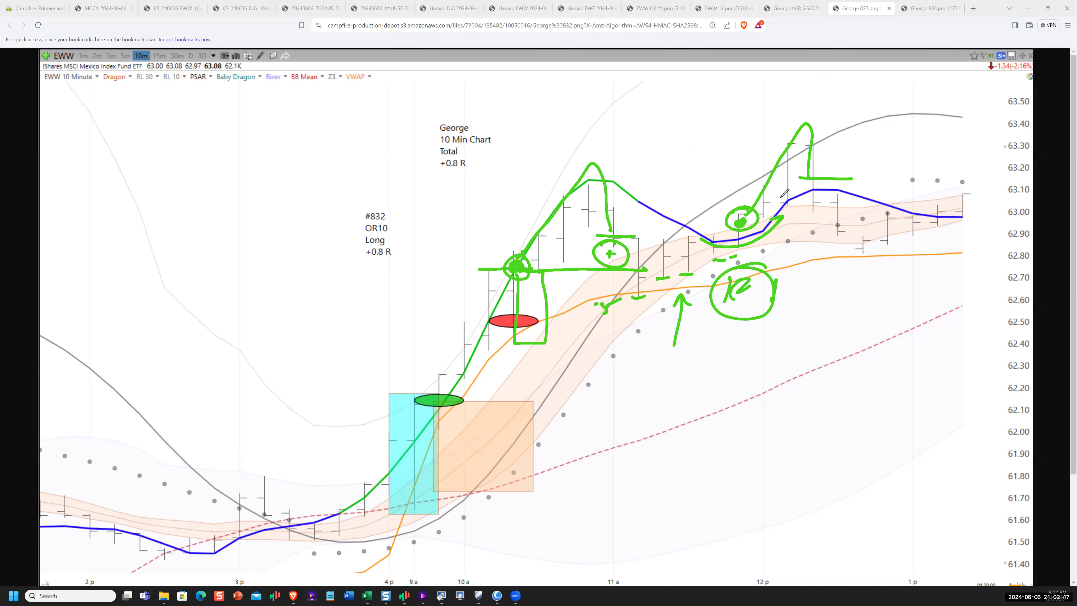
pyautogui.moveTo(781, 196)
pyautogui.mouseDown()
pyautogui.moveTo(787, 137)
pyautogui.moveTo(814, 162)
pyautogui.mouseUp()
pyautogui.moveTo(888, 177); pyautogui.dragTo(773, 176)
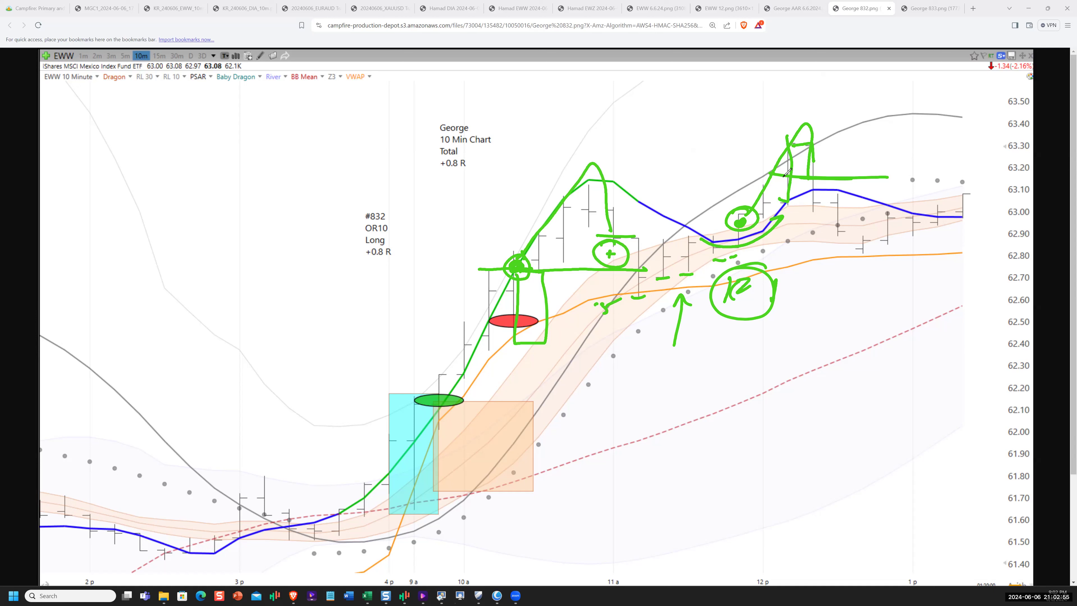
# Add a red line, dot and arc, circle the total +0.8 R label, then clear ink and go to the 833 DIA chart
pyautogui.moveTo(780, 175); pyautogui.dragTo(839, 173)
pyautogui.click(813, 173)
pyautogui.moveTo(727, 220)
pyautogui.mouseDown()
pyautogui.moveTo(827, 159)
pyautogui.moveTo(727, 214)
pyautogui.moveTo(805, 179)
pyautogui.mouseUp()
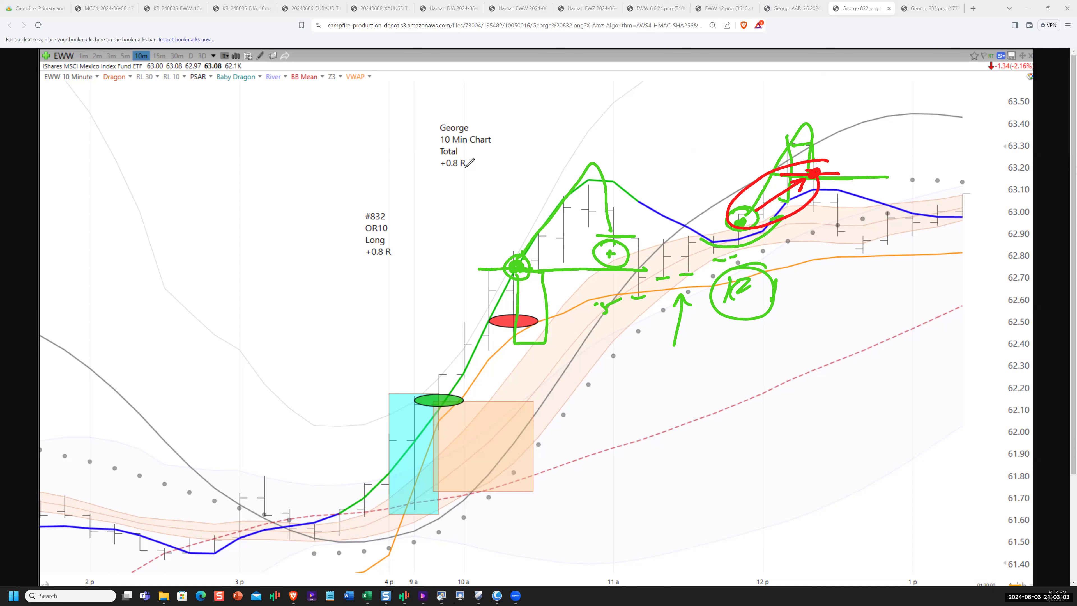
pyautogui.moveTo(478, 110)
pyautogui.mouseDown()
pyautogui.moveTo(529, 174)
pyautogui.moveTo(505, 116)
pyautogui.mouseUp()
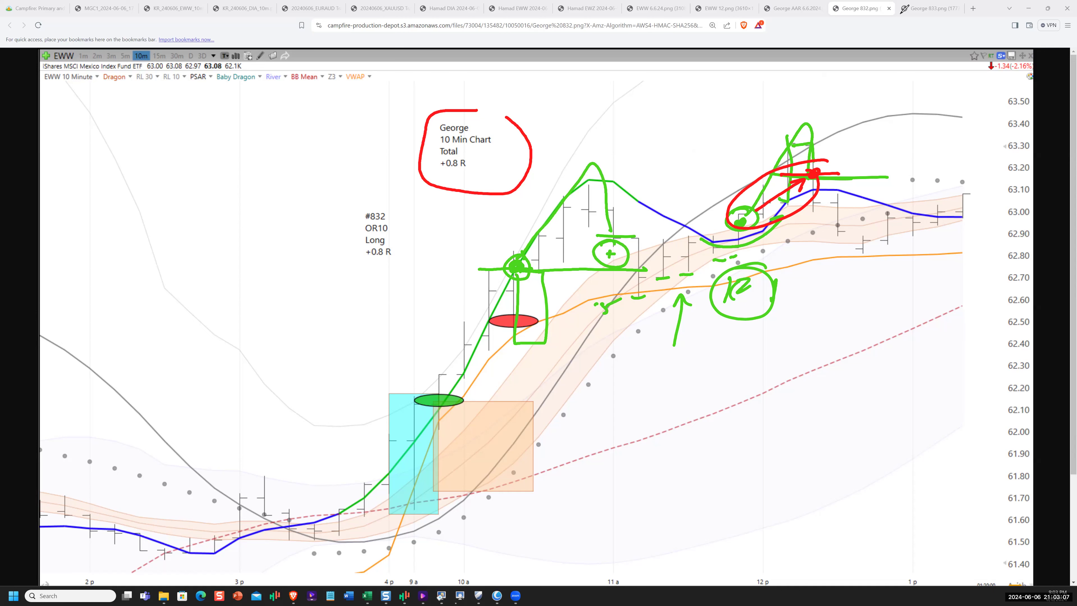
pyautogui.press('Escape')
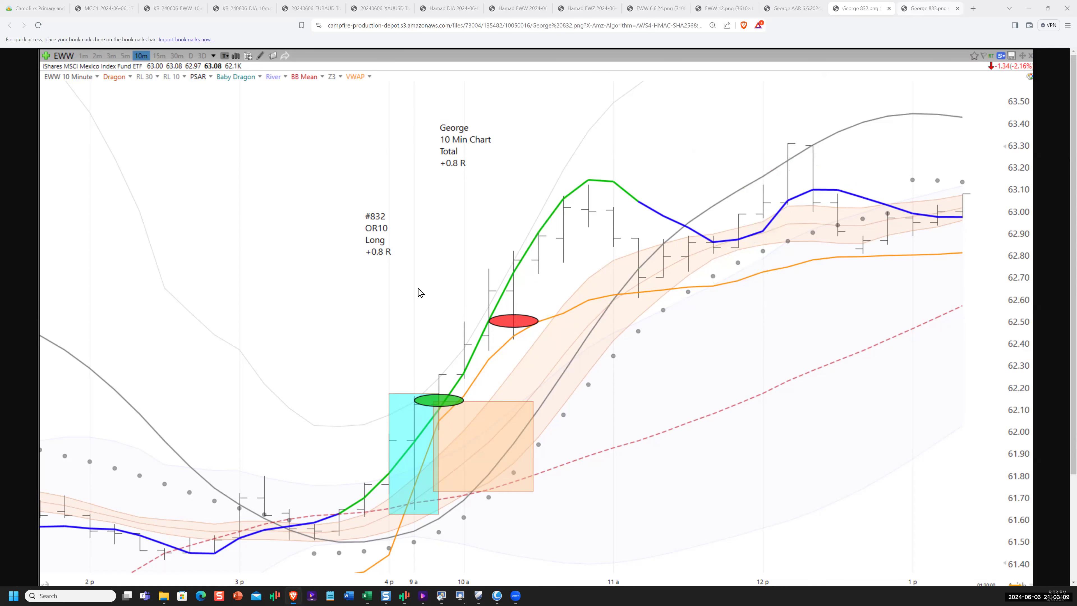
pyautogui.hotkey('ctrl', 'Tab')
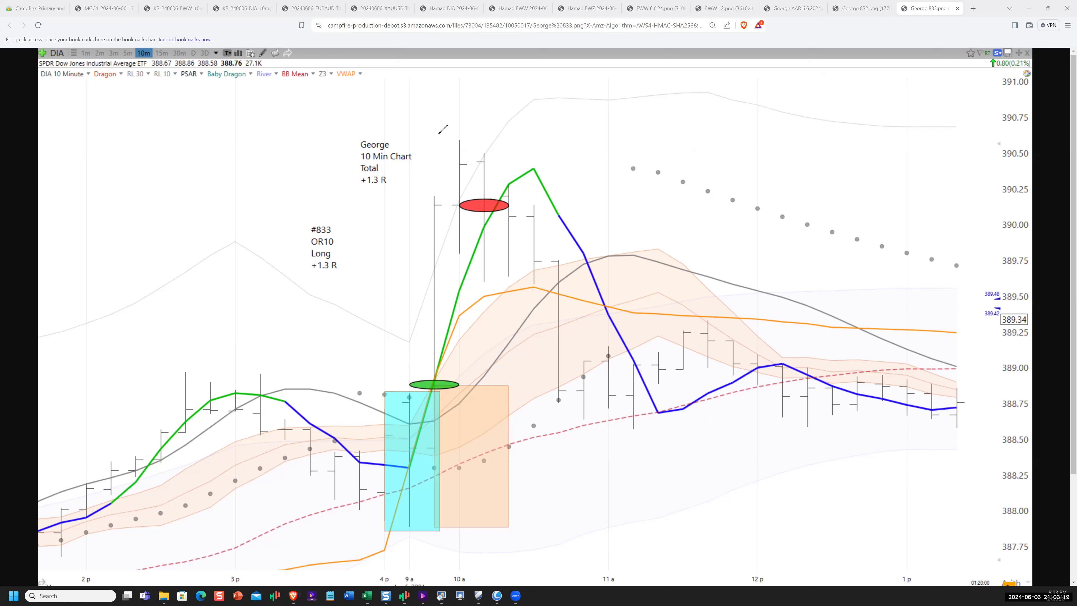
# In blue, mark the 10a bar top, draw a hook below the red ellipse, and circle the orange line's peak
pyautogui.moveTo(466, 141)
pyautogui.mouseDown()
pyautogui.moveTo(445, 140)
pyautogui.moveTo(498, 140)
pyautogui.moveTo(525, 158)
pyautogui.mouseUp()
pyautogui.moveTo(504, 256)
pyautogui.mouseDown()
pyautogui.moveTo(509, 269)
pyautogui.moveTo(506, 165)
pyautogui.moveTo(582, 190)
pyautogui.mouseUp()
pyautogui.moveTo(531, 217); pyautogui.dragTo(534, 285)
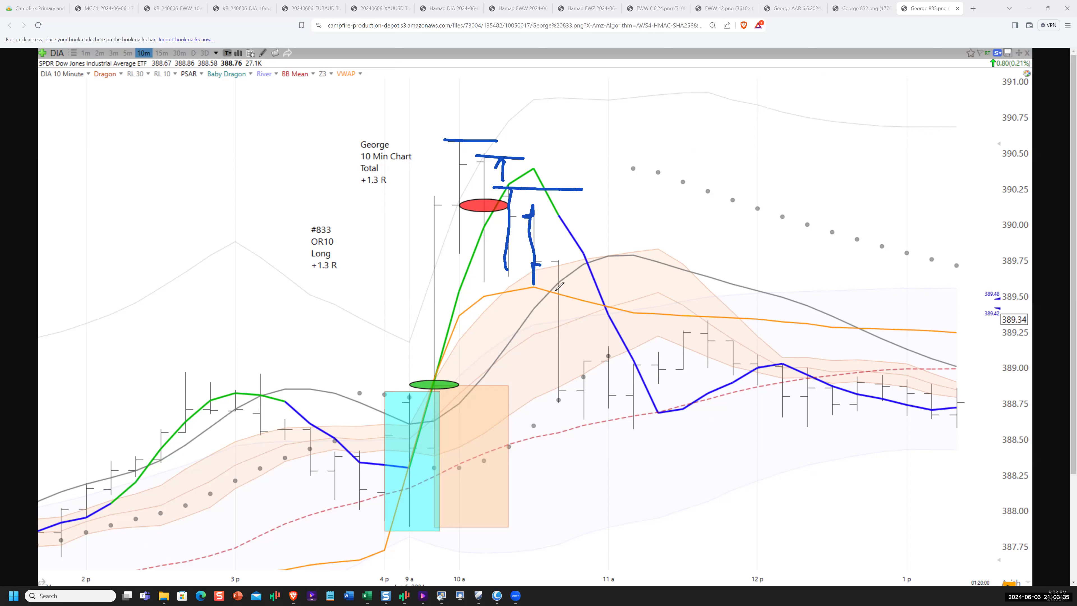
pyautogui.moveTo(559, 284); pyautogui.dragTo(555, 283)
pyautogui.moveTo(493, 301)
pyautogui.mouseDown()
pyautogui.moveTo(553, 289)
pyautogui.moveTo(630, 298)
pyautogui.mouseUp()
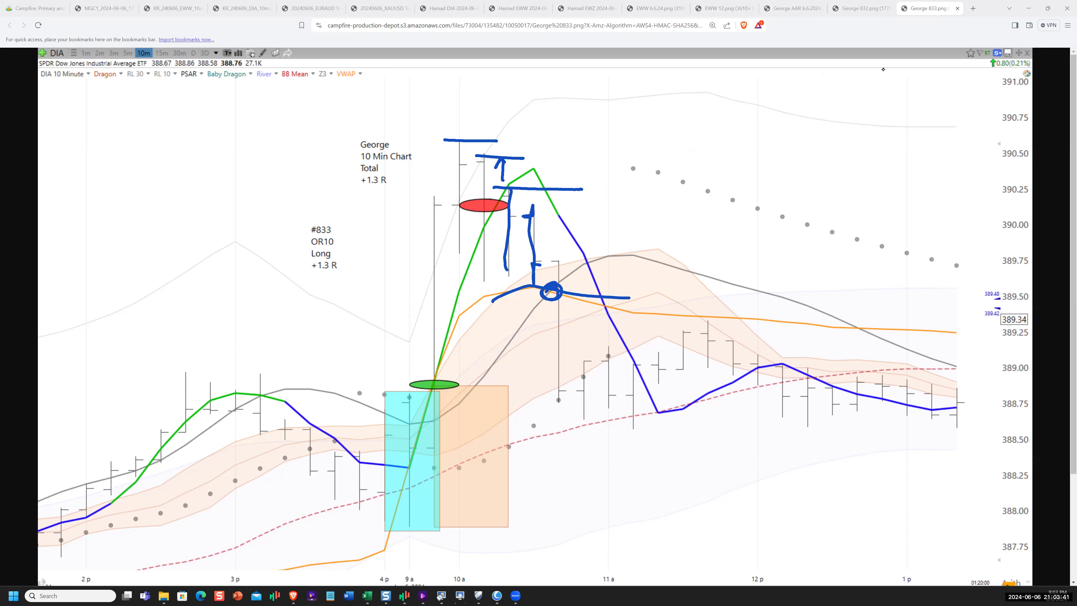
# Put a red dot in the blue circle with red strokes and an arrow off to the right, then erase all ink
pyautogui.click(554, 292)
pyautogui.moveTo(555, 294)
pyautogui.mouseDown()
pyautogui.moveTo(573, 336)
pyautogui.moveTo(631, 395)
pyautogui.moveTo(697, 339)
pyautogui.moveTo(688, 347)
pyautogui.mouseUp()
pyautogui.moveTo(569, 294); pyautogui.dragTo(677, 335)
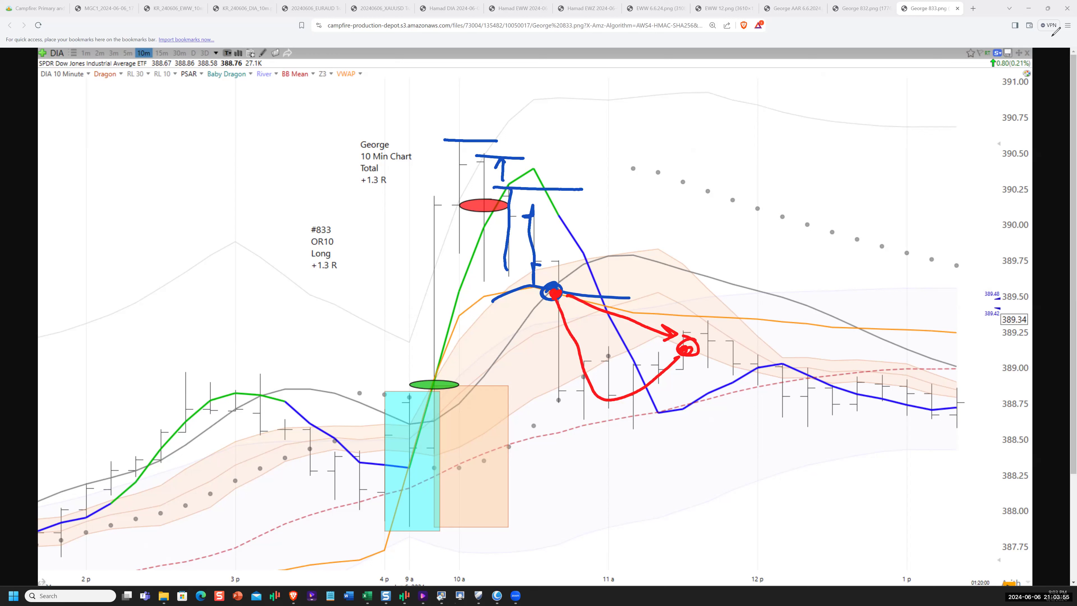
pyautogui.press('e')
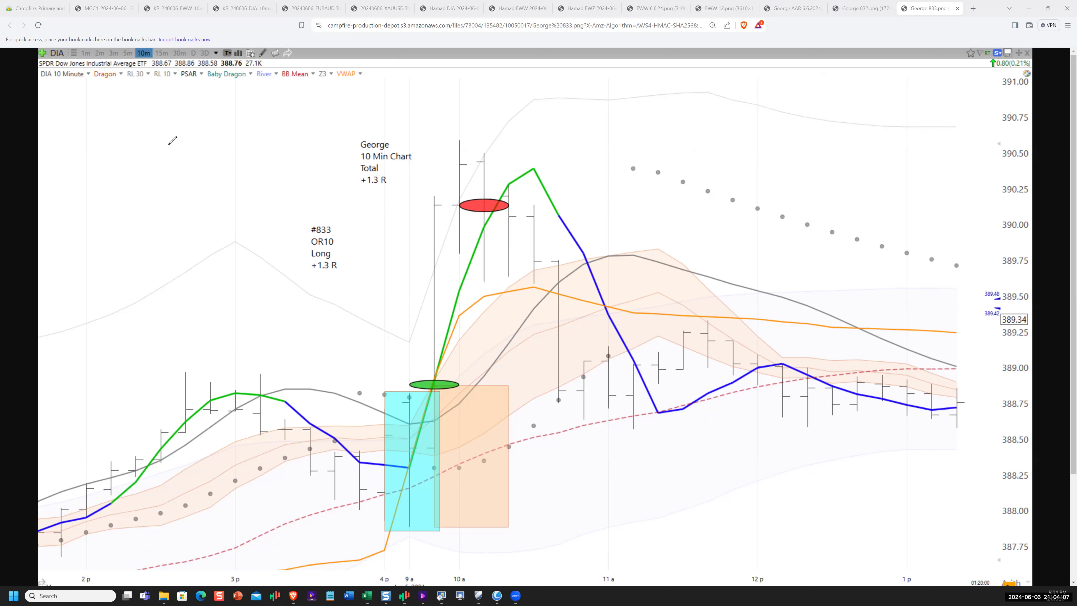
# Handwrite 'STOD' in red on the left side of the DIA chart
pyautogui.moveTo(171, 143)
pyautogui.mouseDown()
pyautogui.moveTo(147, 182)
pyautogui.moveTo(200, 153)
pyautogui.mouseUp()
pyautogui.moveTo(192, 156)
pyautogui.mouseDown()
pyautogui.moveTo(185, 173)
pyautogui.moveTo(214, 149)
pyautogui.mouseUp()
pyautogui.moveTo(242, 137); pyautogui.dragTo(242, 163)
pyautogui.moveTo(131, 198); pyautogui.dragTo(299, 175)
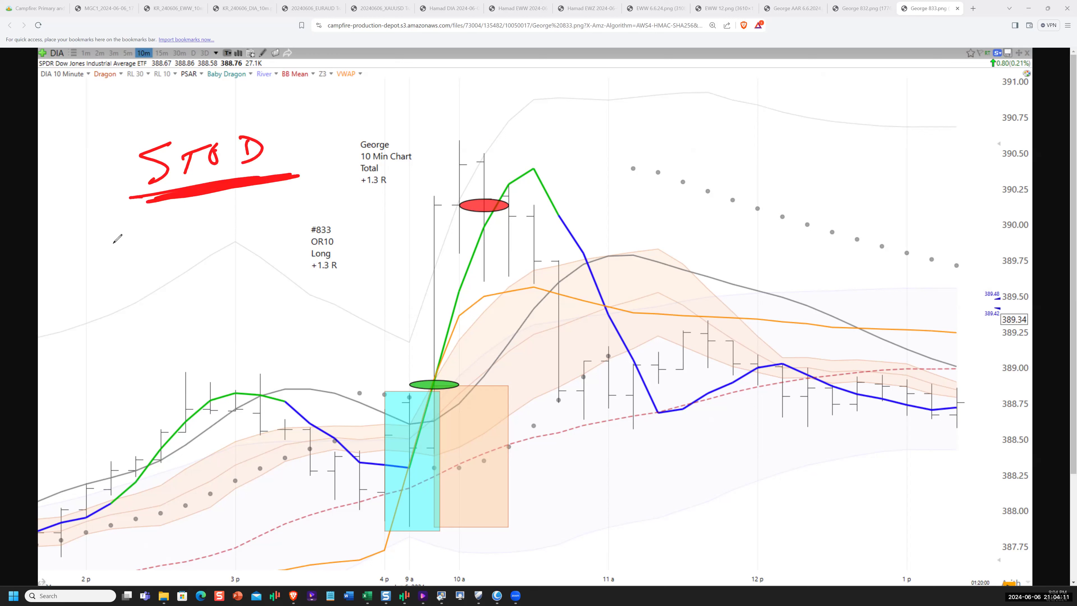
# Write '1,020 individual trades' in red below STOD
pyautogui.moveTo(114, 239)
pyautogui.mouseDown()
pyautogui.moveTo(99, 276)
pyautogui.moveTo(118, 278)
pyautogui.mouseUp()
pyautogui.moveTo(147, 239)
pyautogui.mouseDown()
pyautogui.moveTo(140, 261)
pyautogui.moveTo(151, 240)
pyautogui.mouseUp()
pyautogui.moveTo(165, 234); pyautogui.dragTo(207, 254)
pyautogui.moveTo(214, 232); pyautogui.dragTo(212, 234)
pyautogui.moveTo(137, 285)
pyautogui.mouseDown()
pyautogui.moveTo(155, 297)
pyautogui.moveTo(182, 278)
pyautogui.moveTo(212, 281)
pyautogui.moveTo(236, 255)
pyautogui.moveTo(249, 269)
pyautogui.moveTo(276, 265)
pyautogui.mouseUp()
pyautogui.click(255, 239)
pyautogui.moveTo(134, 342); pyautogui.dragTo(172, 330)
pyautogui.moveTo(154, 322)
pyautogui.mouseDown()
pyautogui.moveTo(147, 358)
pyautogui.moveTo(218, 298)
pyautogui.moveTo(254, 313)
pyautogui.mouseUp()
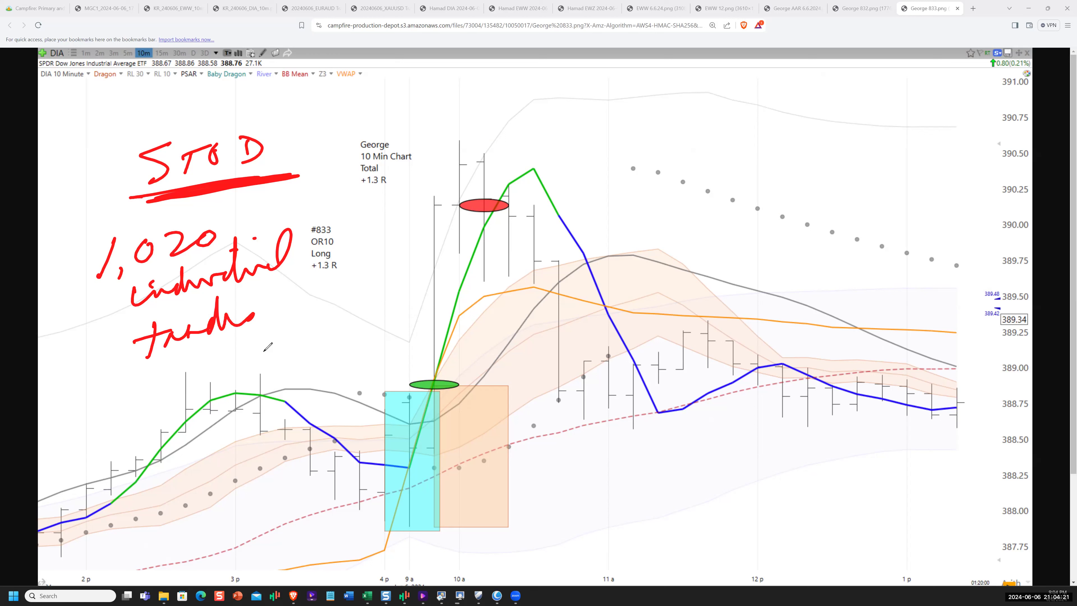
# Write 'all worked up' in red, underlined and circled
pyautogui.moveTo(264, 351)
pyautogui.mouseDown()
pyautogui.moveTo(364, 330)
pyautogui.moveTo(259, 385)
pyautogui.mouseUp()
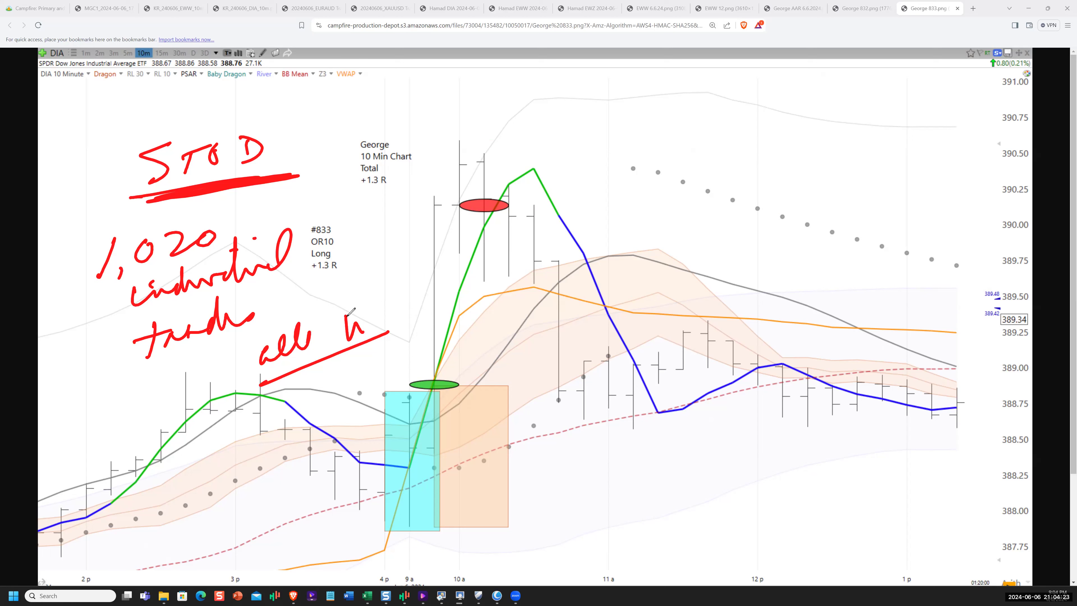
pyautogui.moveTo(364, 331)
pyautogui.mouseDown()
pyautogui.moveTo(410, 269)
pyautogui.moveTo(452, 267)
pyautogui.mouseUp()
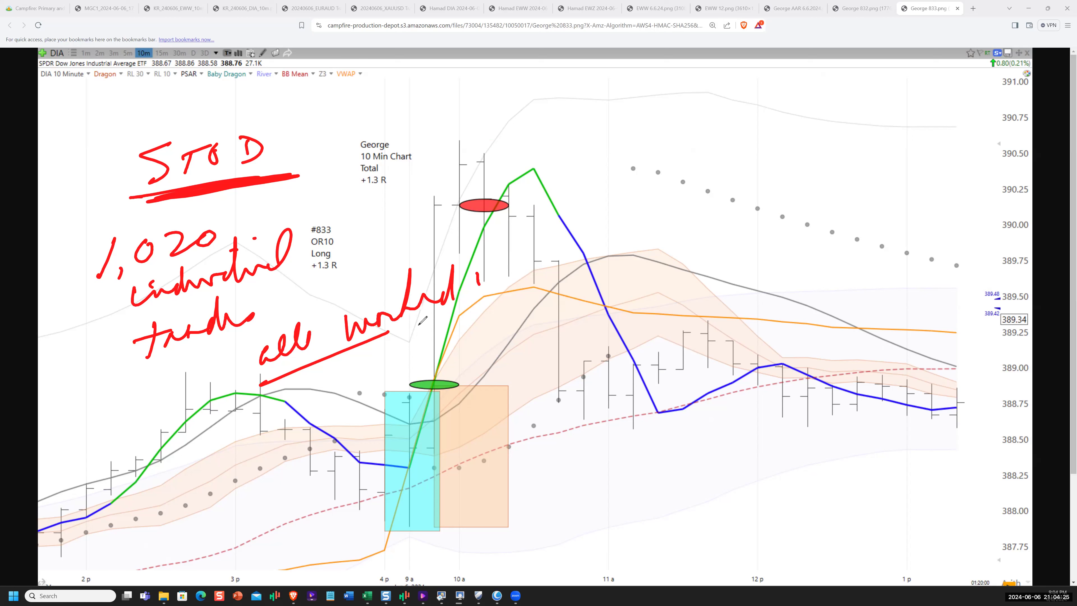
pyautogui.moveTo(405, 331); pyautogui.dragTo(447, 310)
pyautogui.moveTo(477, 278); pyautogui.dragTo(521, 260)
pyautogui.moveTo(604, 241)
pyautogui.mouseDown()
pyautogui.moveTo(587, 264)
pyautogui.moveTo(255, 314)
pyautogui.mouseUp()
# Write 'PDF' and '$49' in red at the chart's top right, circling each
pyautogui.moveTo(698, 149)
pyautogui.mouseDown()
pyautogui.moveTo(702, 131)
pyautogui.moveTo(715, 145)
pyautogui.mouseUp()
pyautogui.moveTo(744, 141)
pyautogui.mouseDown()
pyautogui.moveTo(776, 107)
pyautogui.moveTo(760, 121)
pyautogui.mouseUp()
pyautogui.moveTo(797, 112)
pyautogui.mouseDown()
pyautogui.moveTo(793, 140)
pyautogui.moveTo(730, 173)
pyautogui.mouseUp()
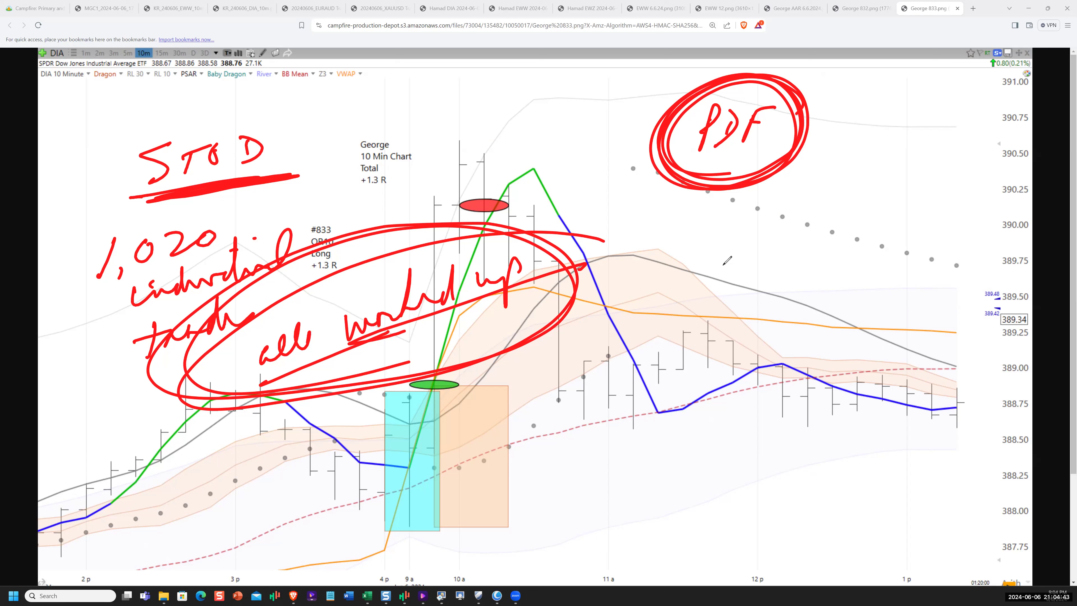
pyautogui.moveTo(724, 263)
pyautogui.mouseDown()
pyautogui.moveTo(727, 281)
pyautogui.moveTo(738, 278)
pyautogui.mouseUp()
pyautogui.moveTo(737, 263)
pyautogui.mouseDown()
pyautogui.moveTo(725, 298)
pyautogui.moveTo(741, 272)
pyautogui.moveTo(737, 294)
pyautogui.mouseUp()
pyautogui.click(710, 248)
pyautogui.moveTo(706, 250); pyautogui.dragTo(707, 271)
pyautogui.moveTo(772, 229)
pyautogui.mouseDown()
pyautogui.moveTo(759, 227)
pyautogui.moveTo(740, 317)
pyautogui.mouseUp()
# Write '500m + 1000' in red below $49, then underline and re-circle $49
pyautogui.moveTo(740, 429)
pyautogui.mouseDown()
pyautogui.moveTo(726, 459)
pyautogui.moveTo(752, 420)
pyautogui.mouseUp()
pyautogui.moveTo(749, 426); pyautogui.dragTo(801, 439)
pyautogui.moveTo(699, 484); pyautogui.dragTo(836, 434)
pyautogui.moveTo(773, 482)
pyautogui.mouseDown()
pyautogui.moveTo(761, 528)
pyautogui.moveTo(792, 486)
pyautogui.mouseUp()
pyautogui.moveTo(808, 505)
pyautogui.mouseDown()
pyautogui.moveTo(817, 480)
pyautogui.moveTo(809, 510)
pyautogui.mouseUp()
pyautogui.moveTo(838, 478)
pyautogui.mouseDown()
pyautogui.moveTo(827, 501)
pyautogui.moveTo(837, 478)
pyautogui.mouseUp()
pyautogui.moveTo(863, 438)
pyautogui.mouseDown()
pyautogui.moveTo(857, 465)
pyautogui.moveTo(882, 451)
pyautogui.mouseUp()
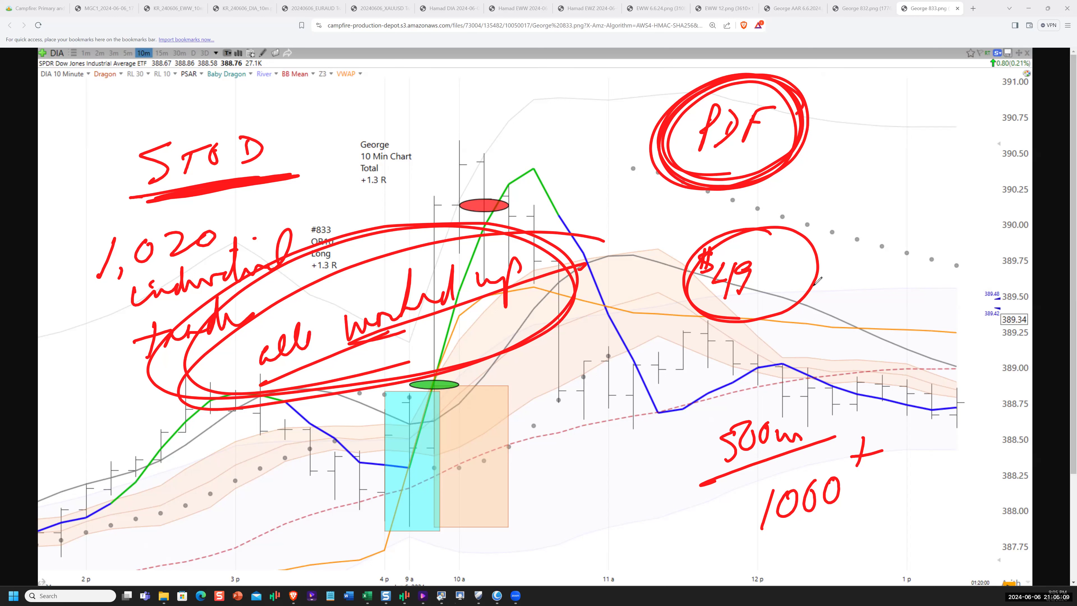
pyautogui.moveTo(761, 306)
pyautogui.mouseDown()
pyautogui.moveTo(715, 316)
pyautogui.moveTo(791, 300)
pyautogui.mouseUp()
pyautogui.moveTo(803, 244)
pyautogui.mouseDown()
pyautogui.moveTo(684, 275)
pyautogui.moveTo(801, 252)
pyautogui.moveTo(730, 254)
pyautogui.mouseUp()
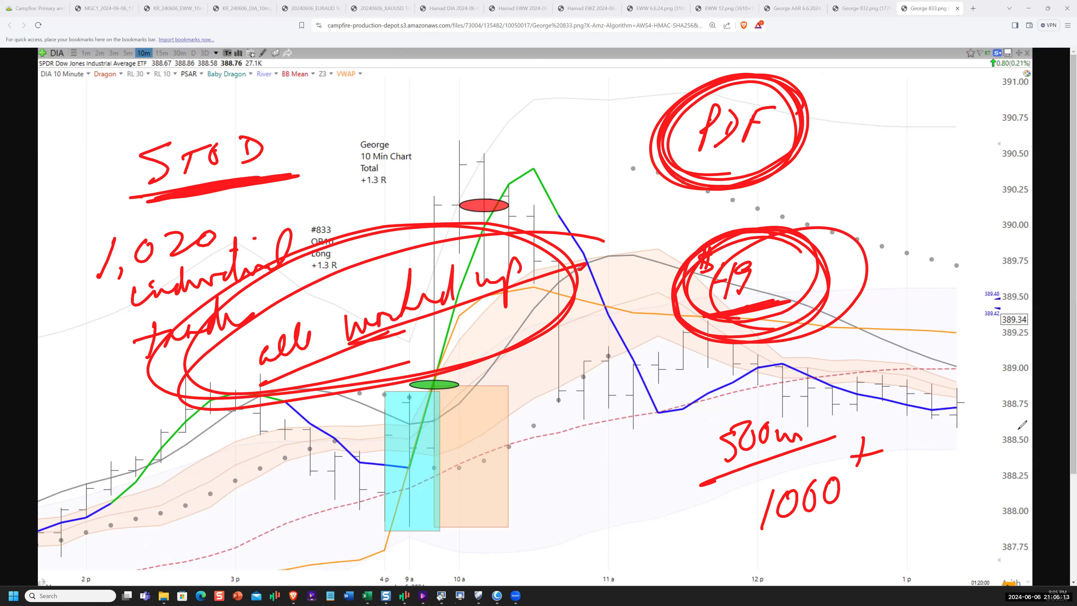